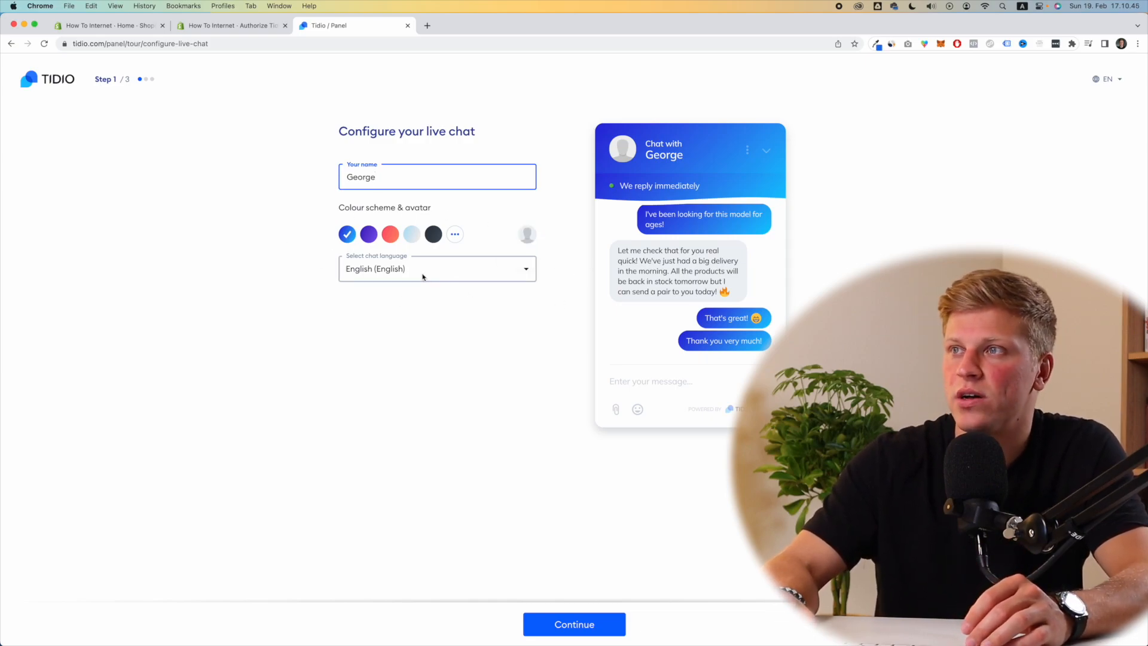
Step: Enter the agent's name, keep the blue colour scheme and English, and continue to step 2
type("v")
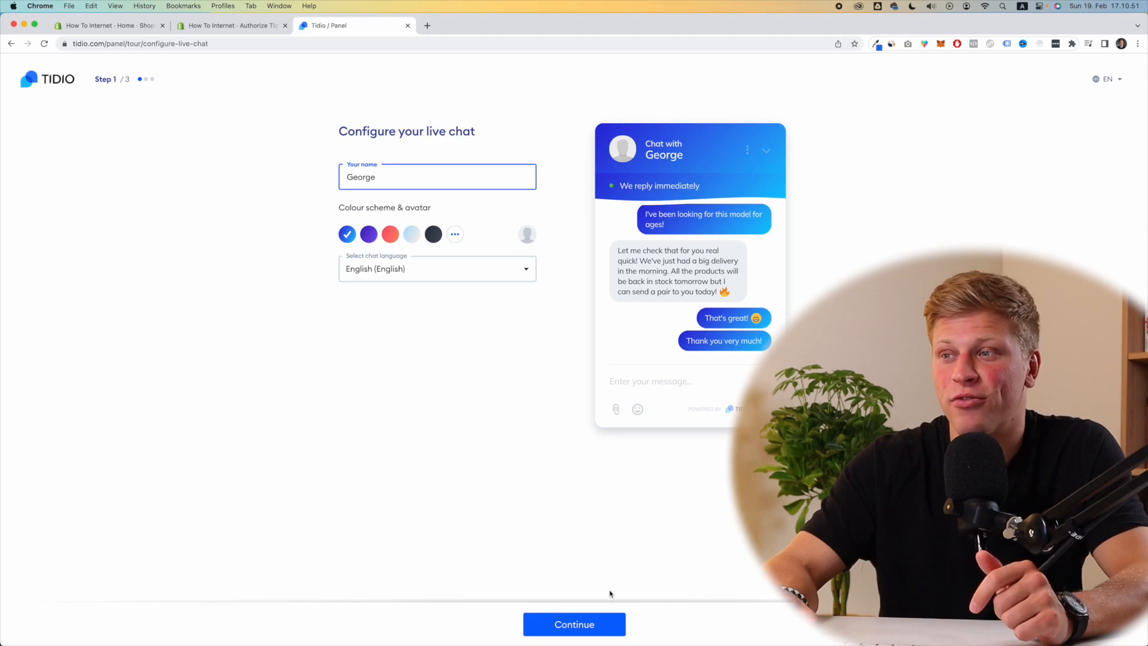
left_click(604, 619)
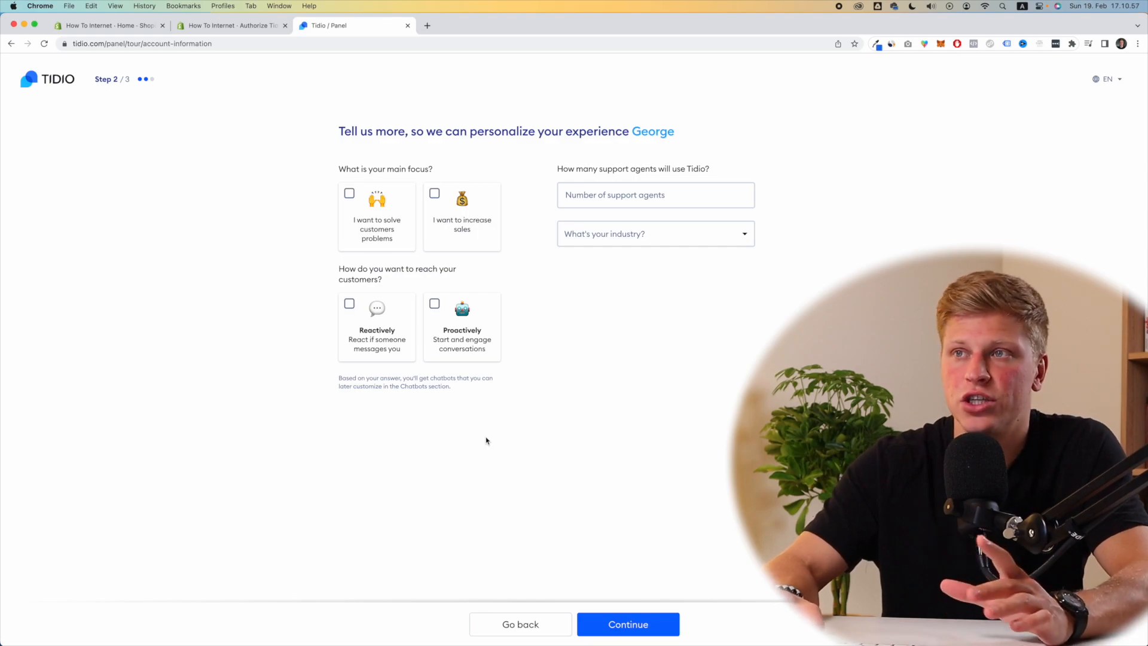
Step: Choose both main focuses, reactive customer contact, and 1 support agent in the questionnaire
left_click(385, 224)
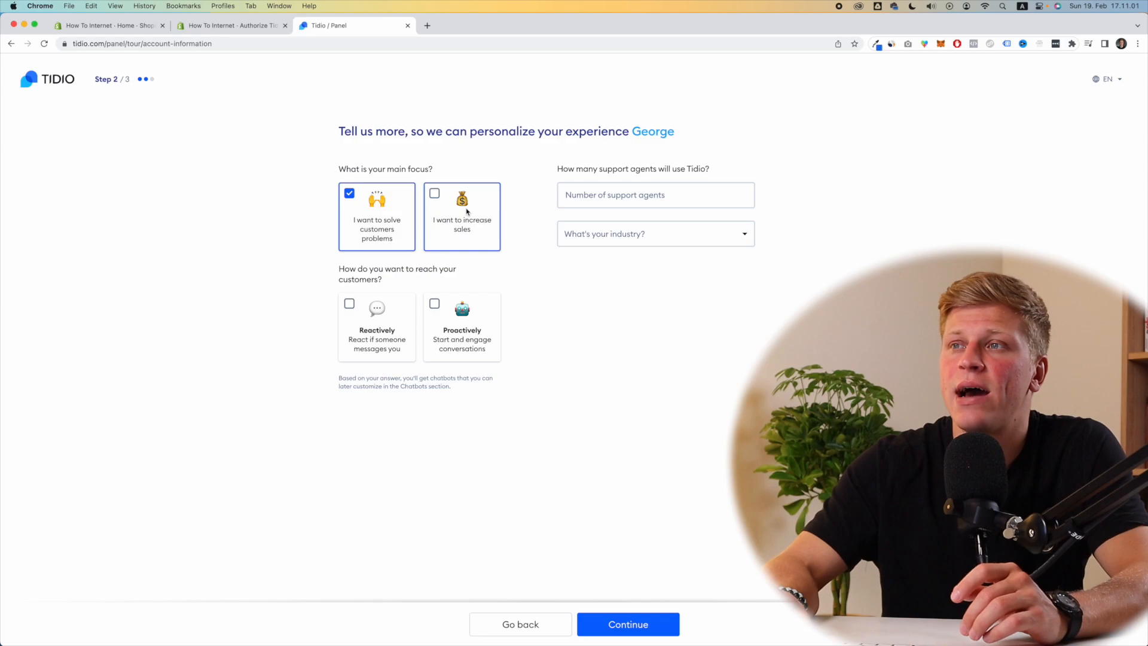
left_click(466, 212)
left_click(388, 299)
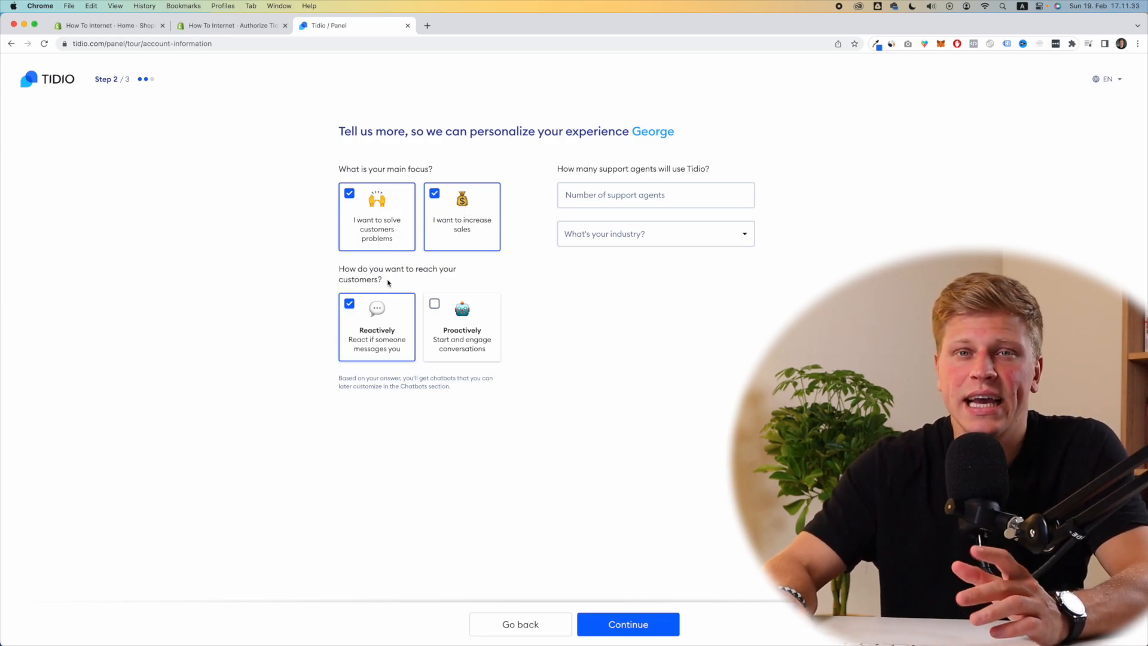
left_click_drag(388, 281, 340, 268)
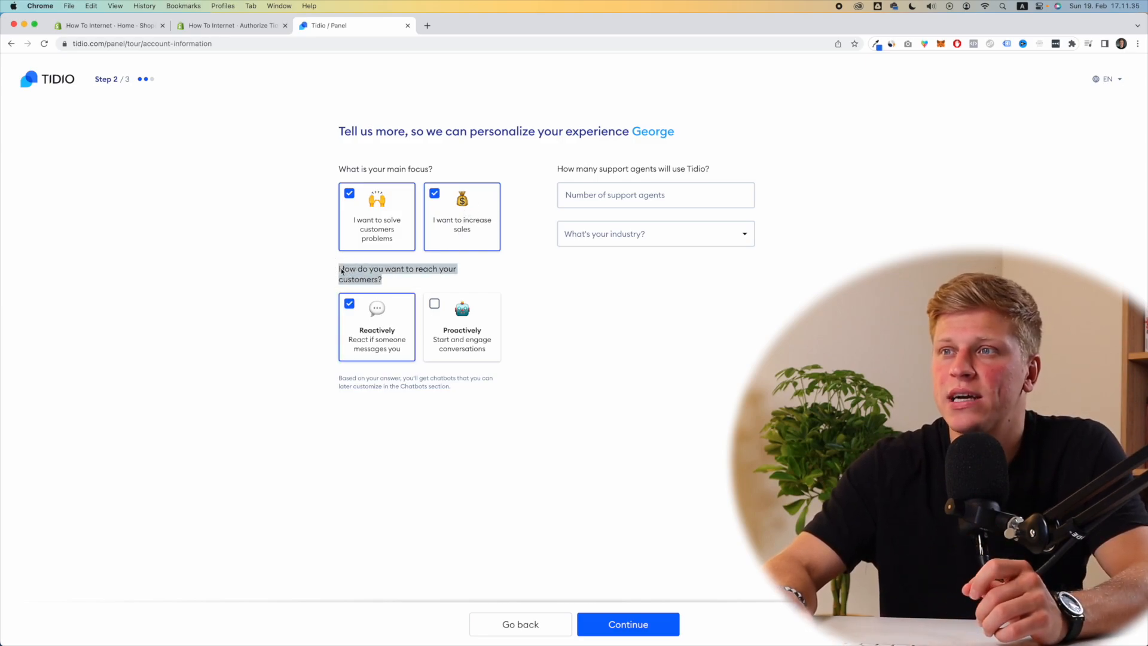
left_click(343, 272)
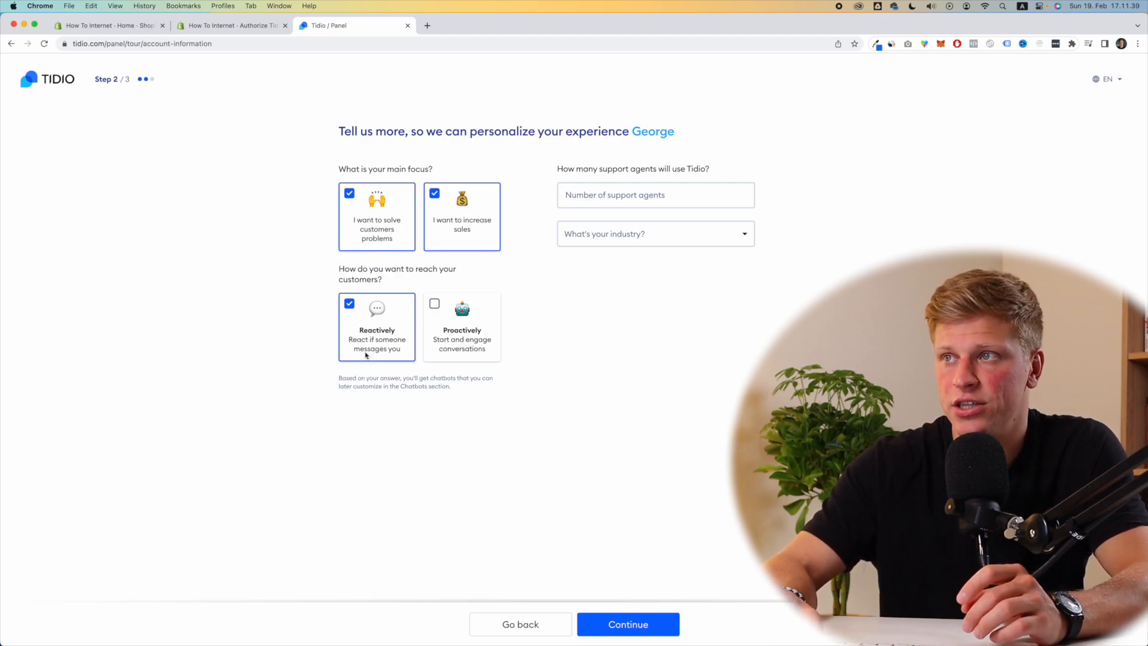
left_click(606, 201)
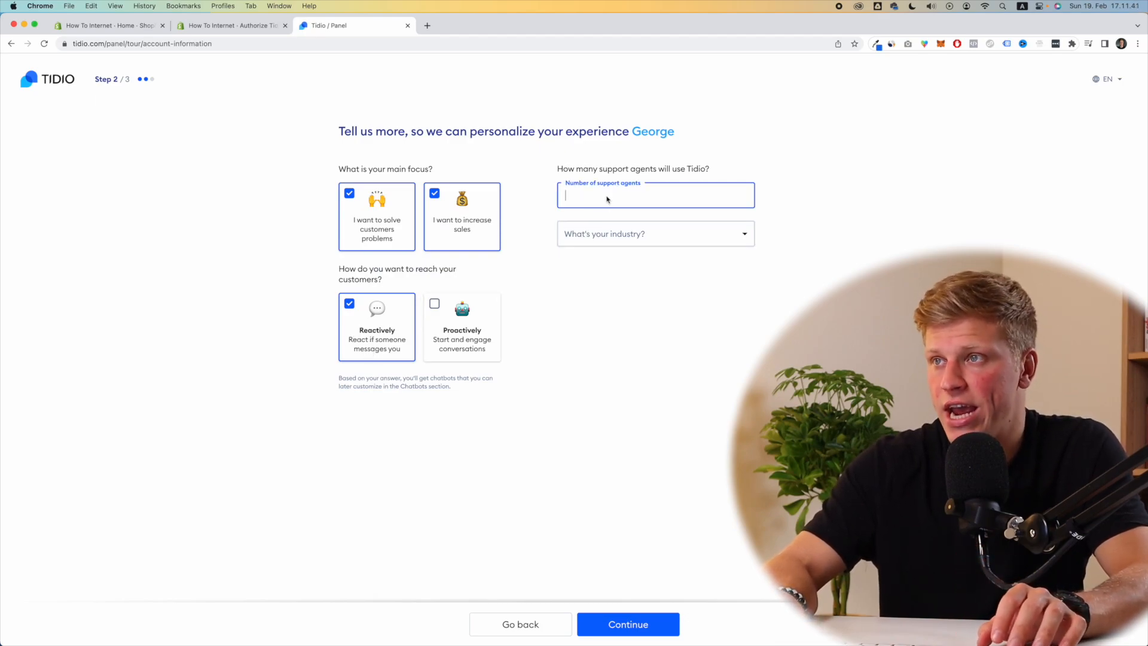
Step: Set industry to Online Store and last month's customers to 6-25, then finish onboarding
left_click(607, 237)
left_click(608, 261)
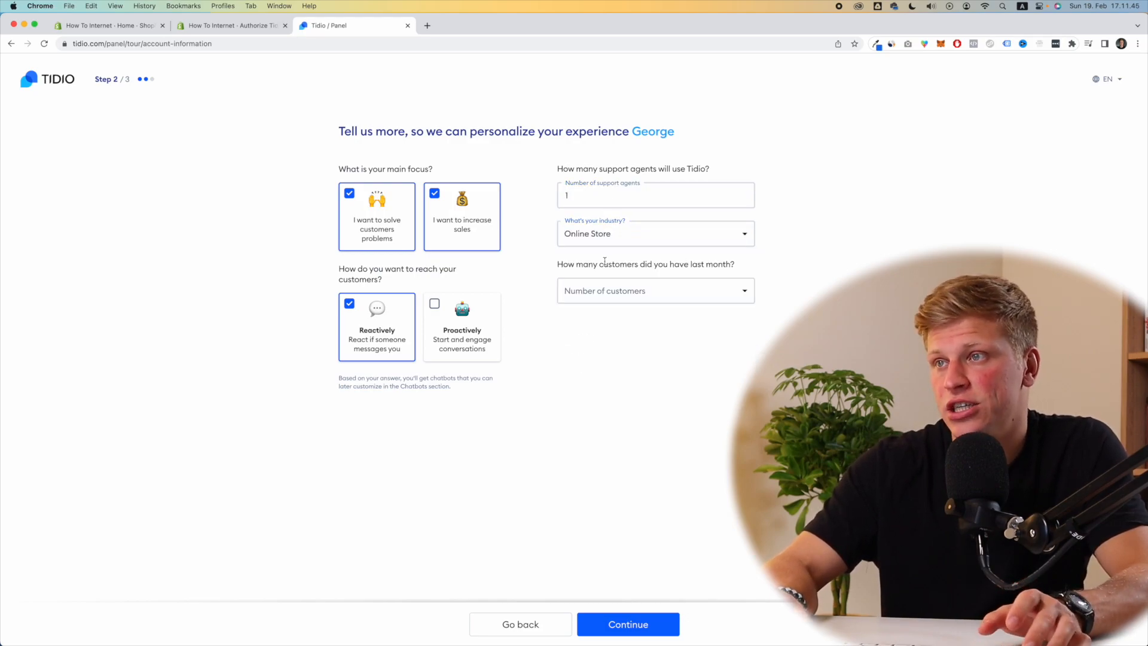
left_click(631, 294)
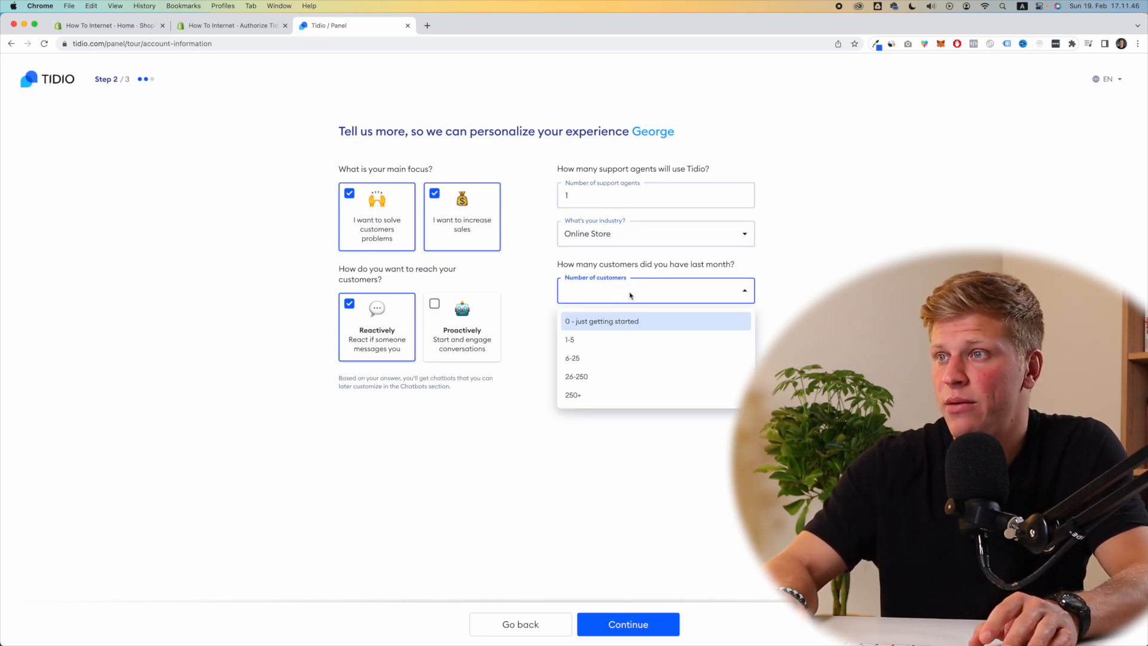
left_click(621, 357)
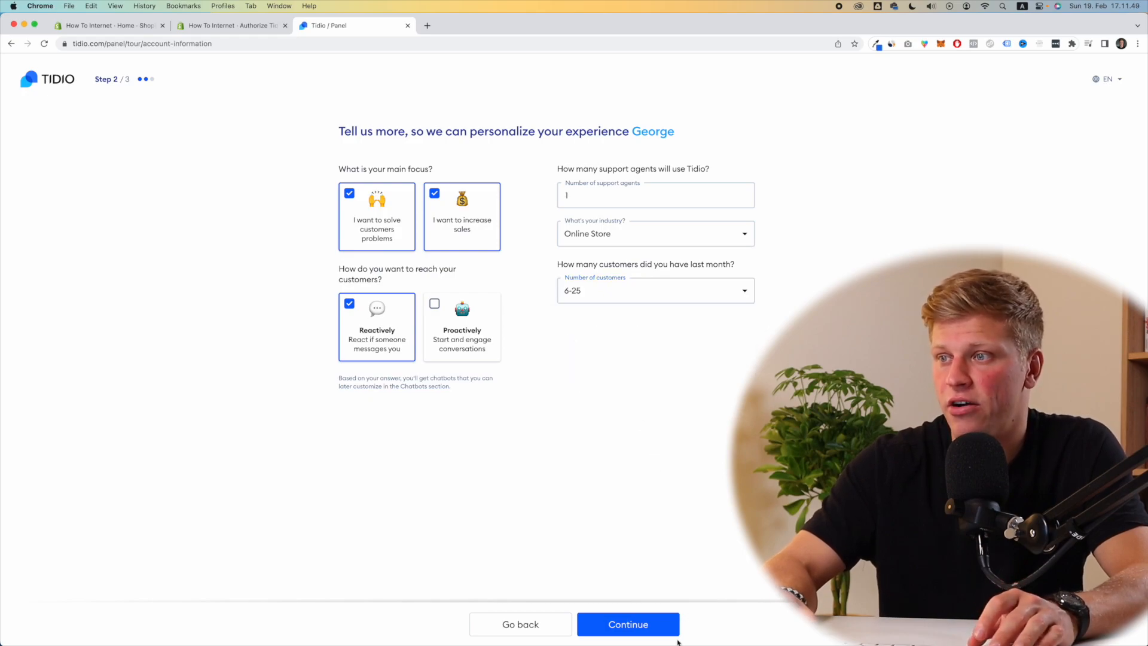
left_click(661, 623)
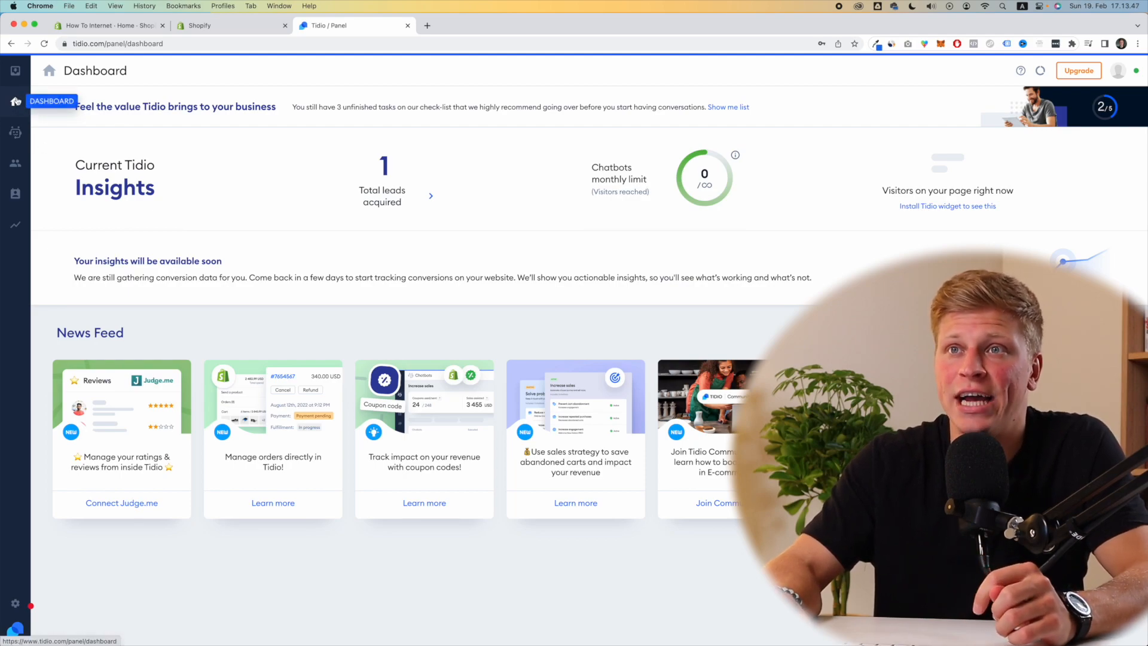
Step: Look through the Chatbots, Visitors, Contacts and Analytics pages, then return to Increase sales chatbots
left_click(17, 132)
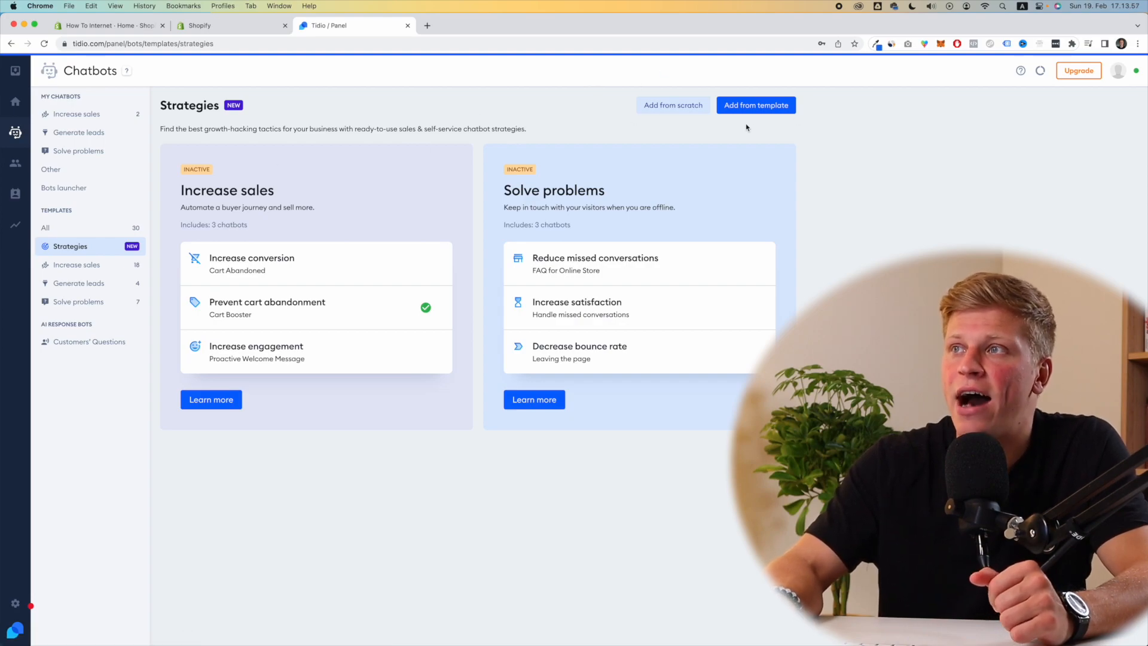
left_click(15, 165)
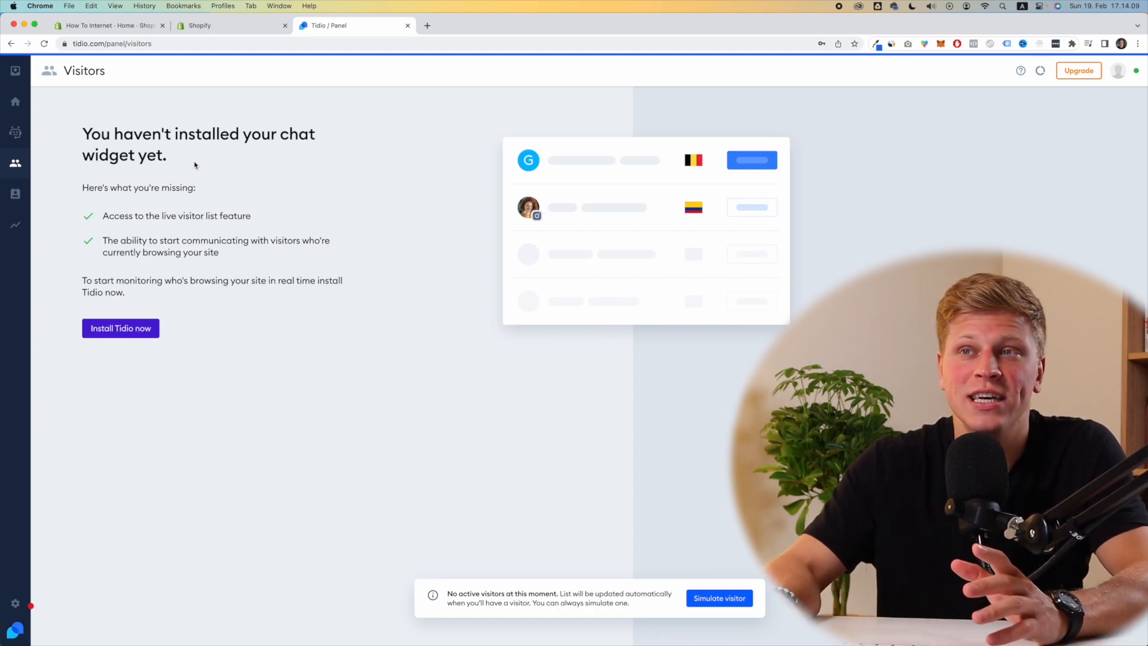
left_click(16, 197)
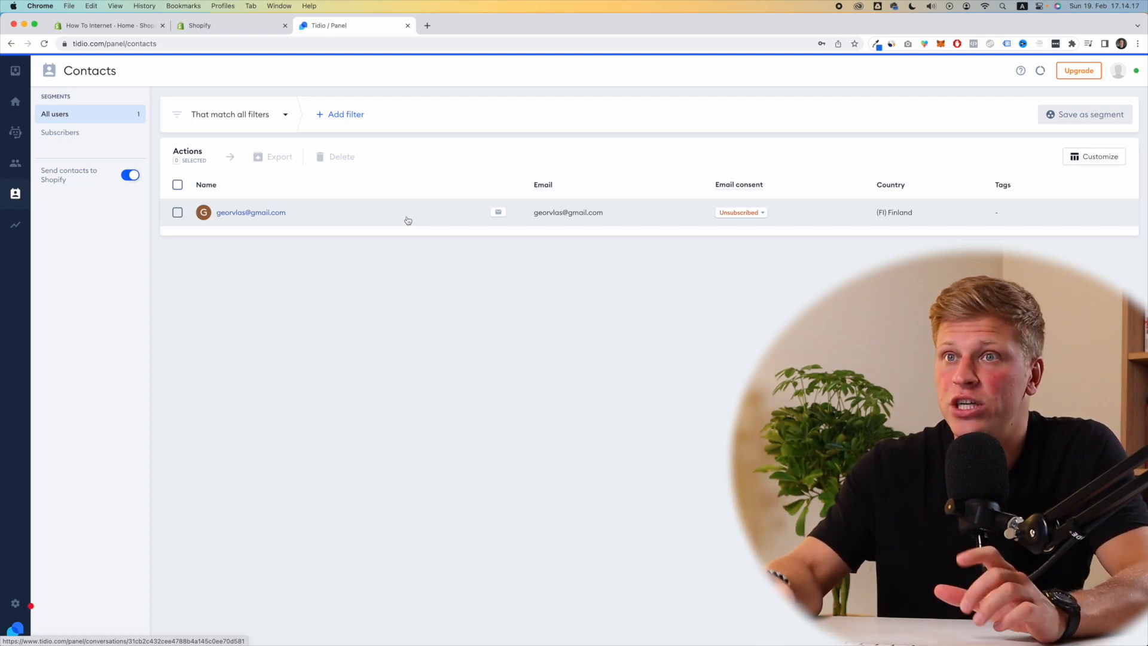
left_click(9, 233)
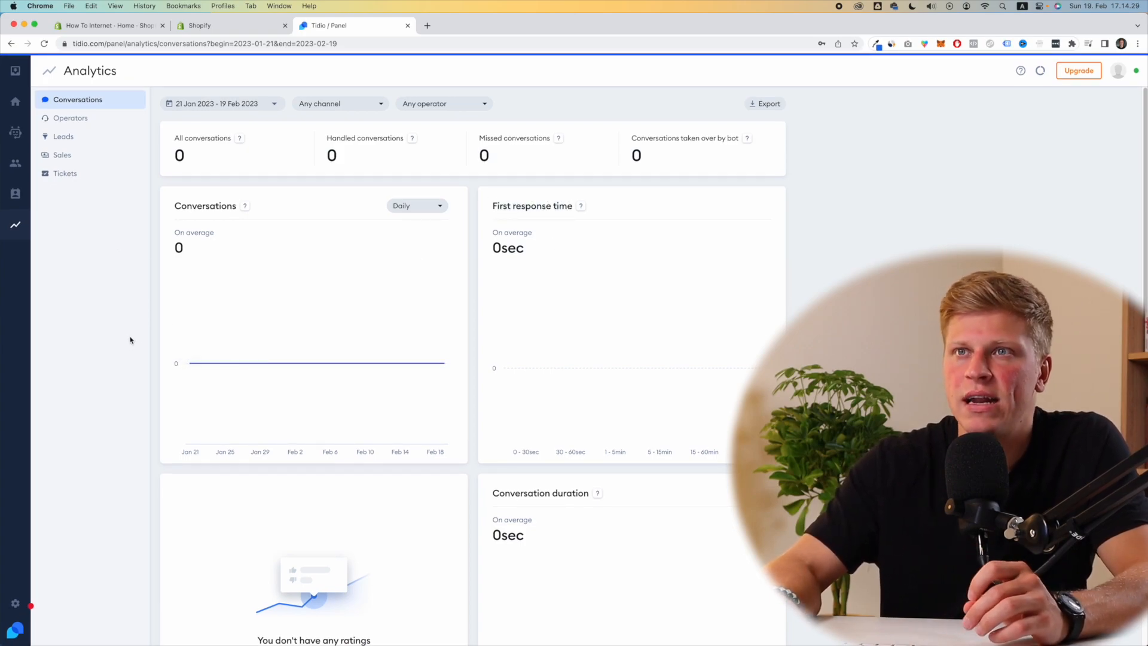
left_click(13, 141)
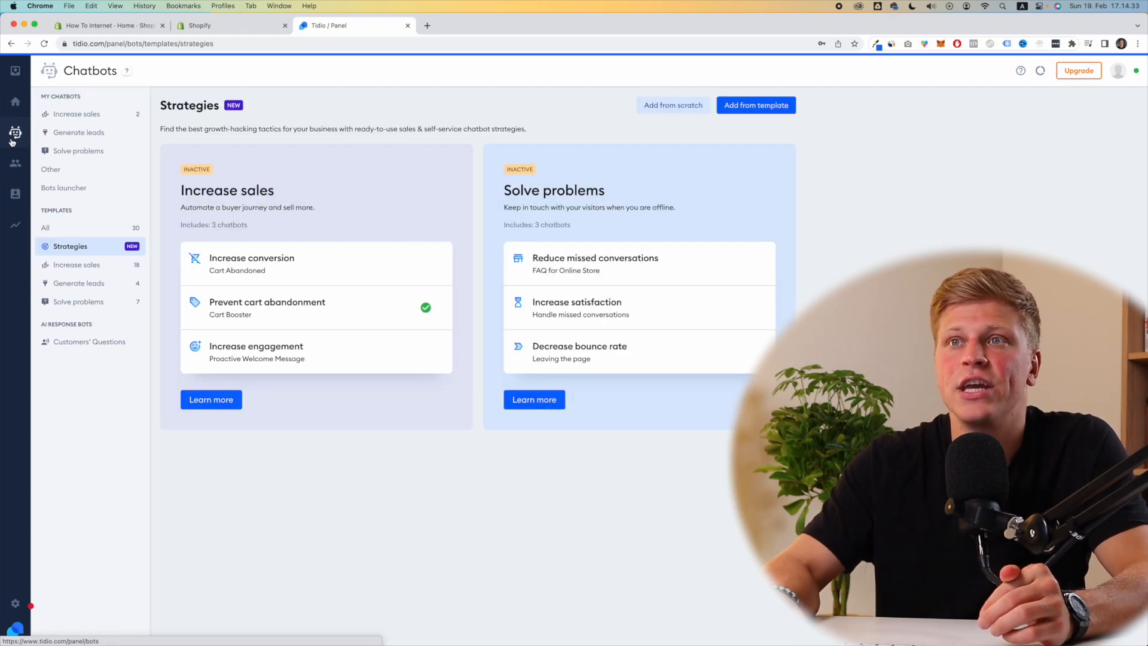
left_click(76, 119)
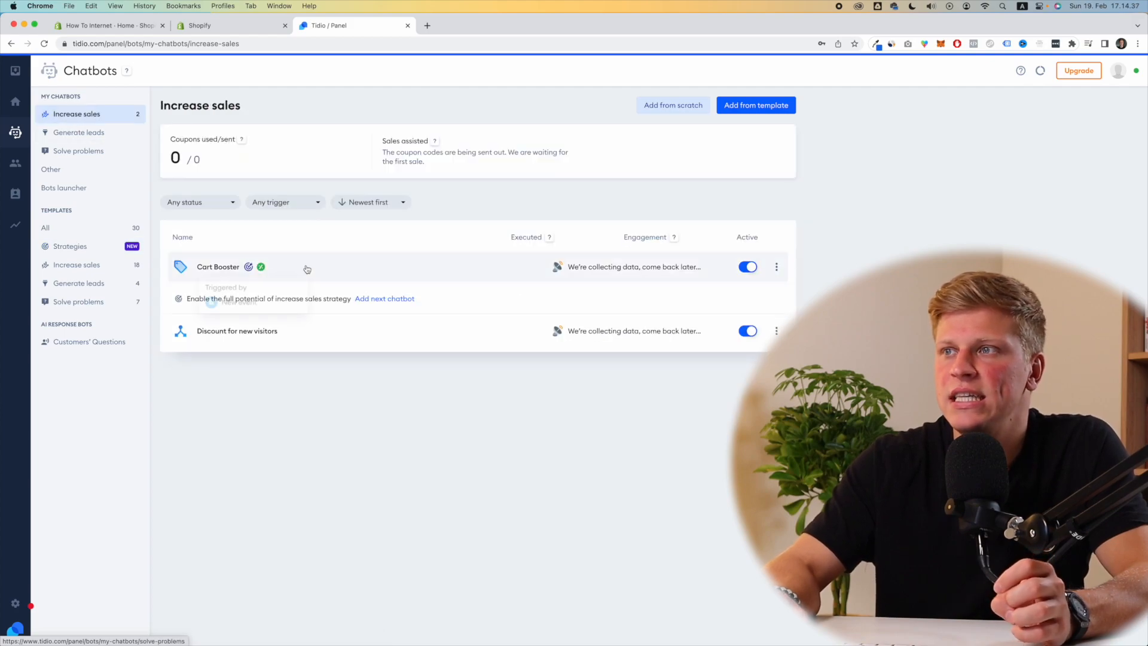
Step: Delete the Cart Booster bot from the Increase sales chatbots
left_click(777, 267)
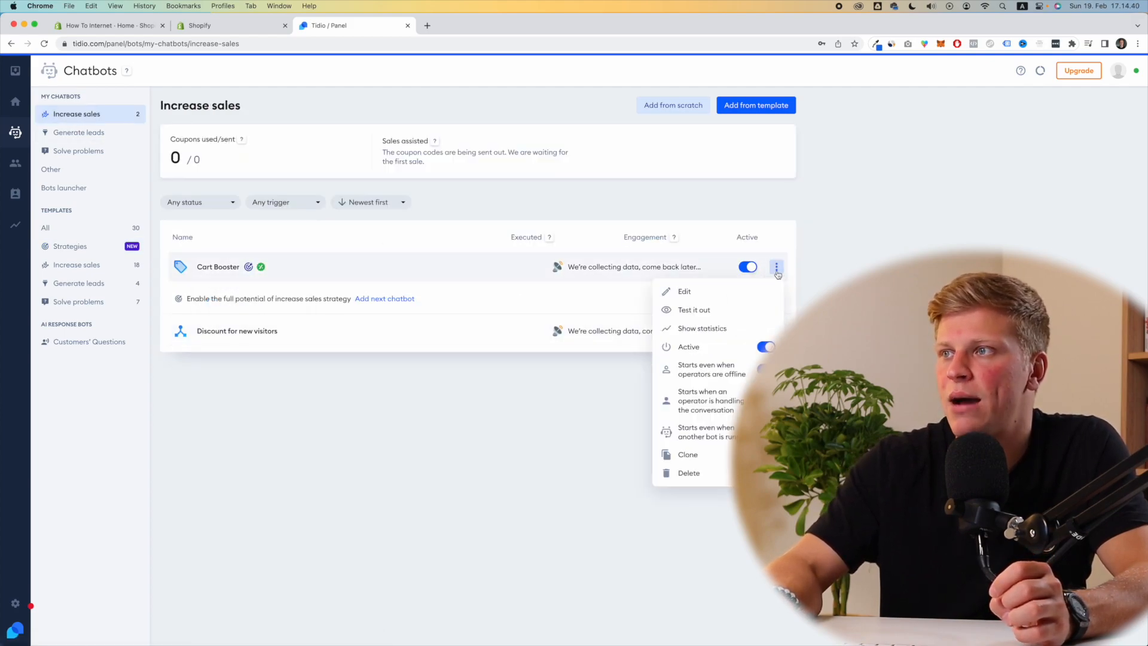
left_click(703, 472)
left_click(567, 417)
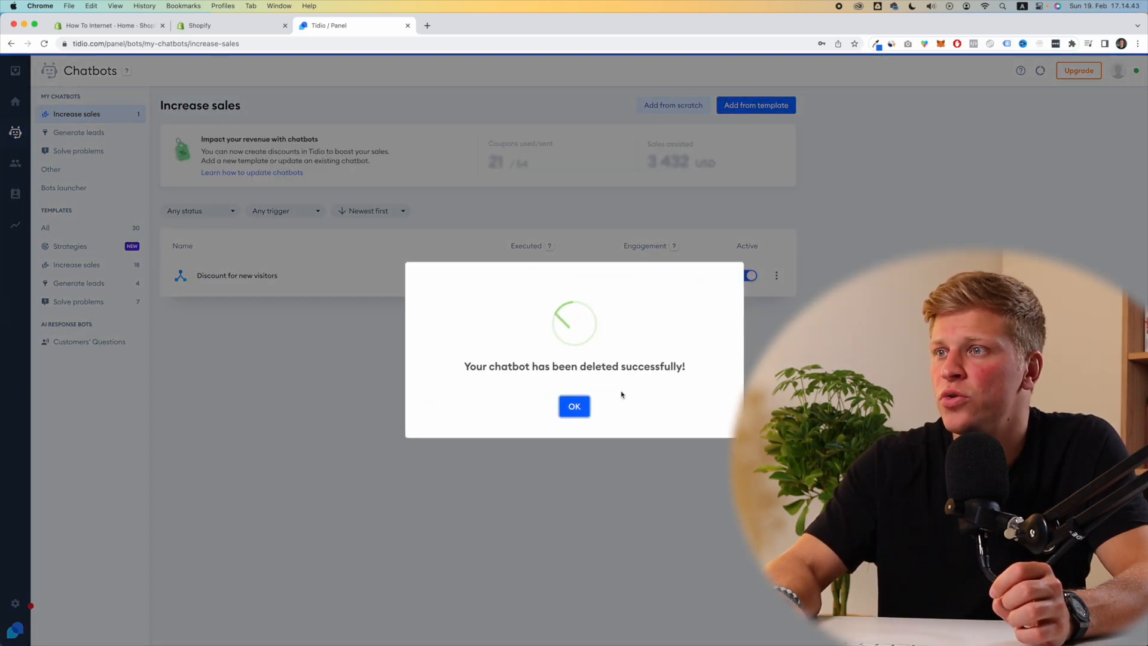
left_click(574, 407)
Step: Delete the Discount for new visitors bot, leaving no Increase sales chatbots
left_click(776, 275)
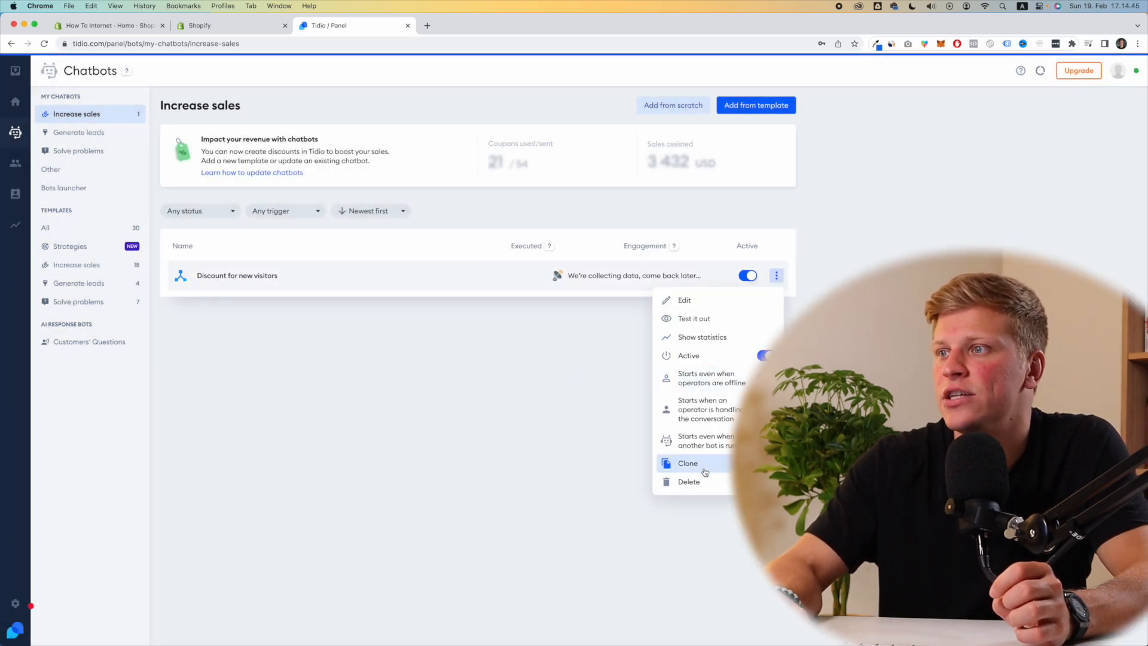
left_click(704, 476)
left_click(546, 418)
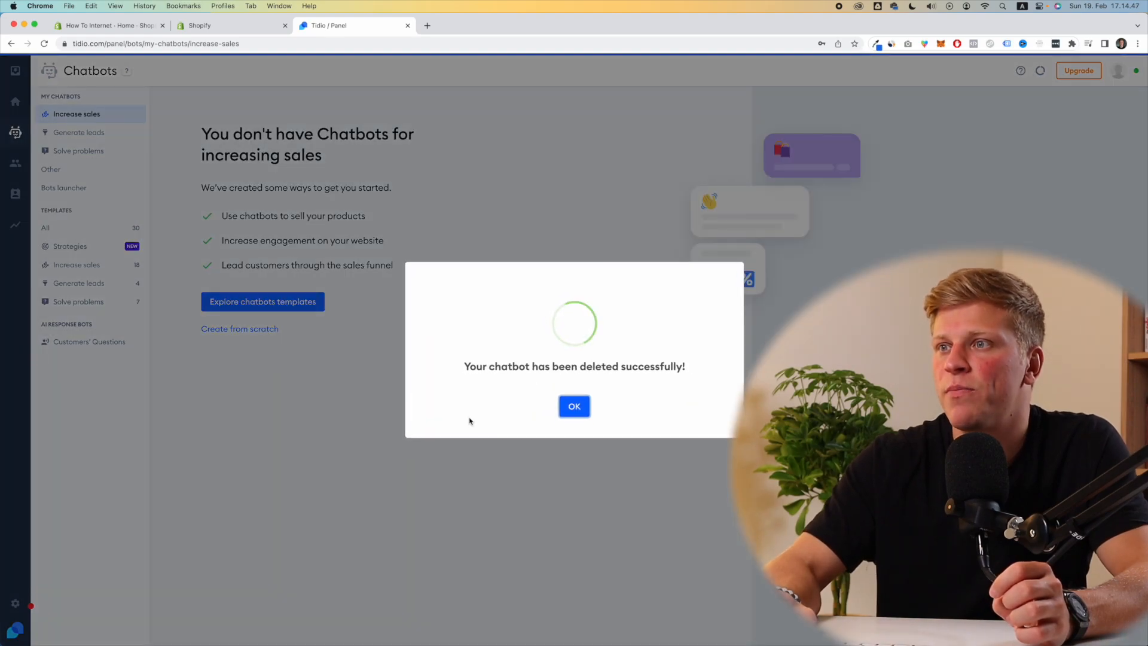
left_click(571, 406)
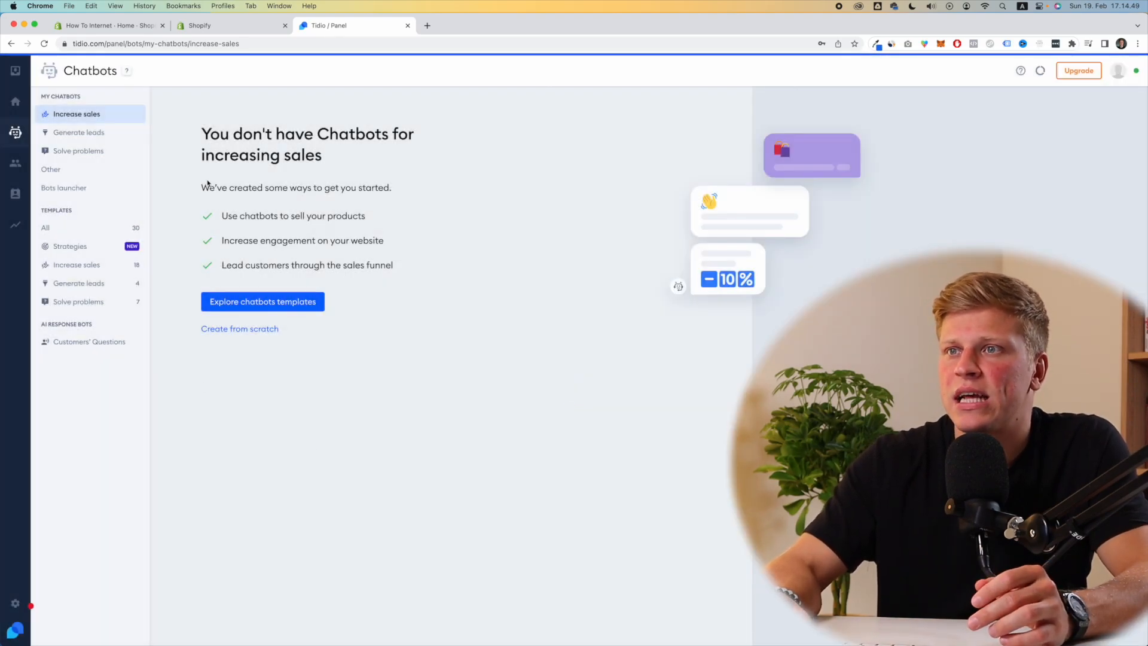
left_click(277, 306)
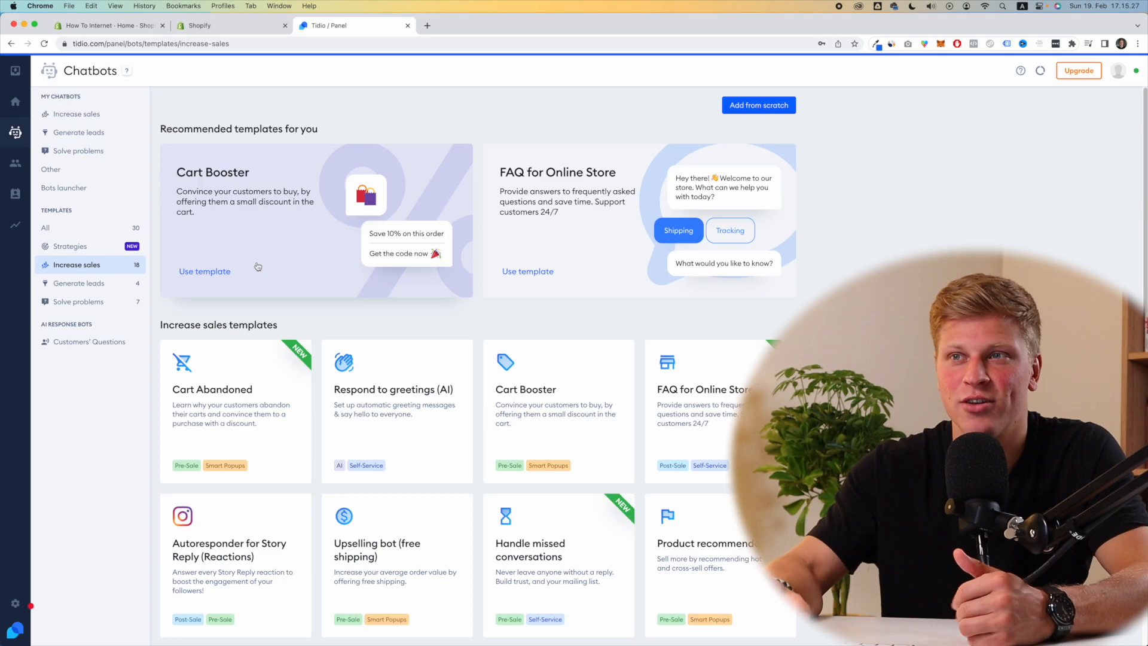
Step: Open the Cart Booster template's details and launch its sandbox preview
left_click(218, 275)
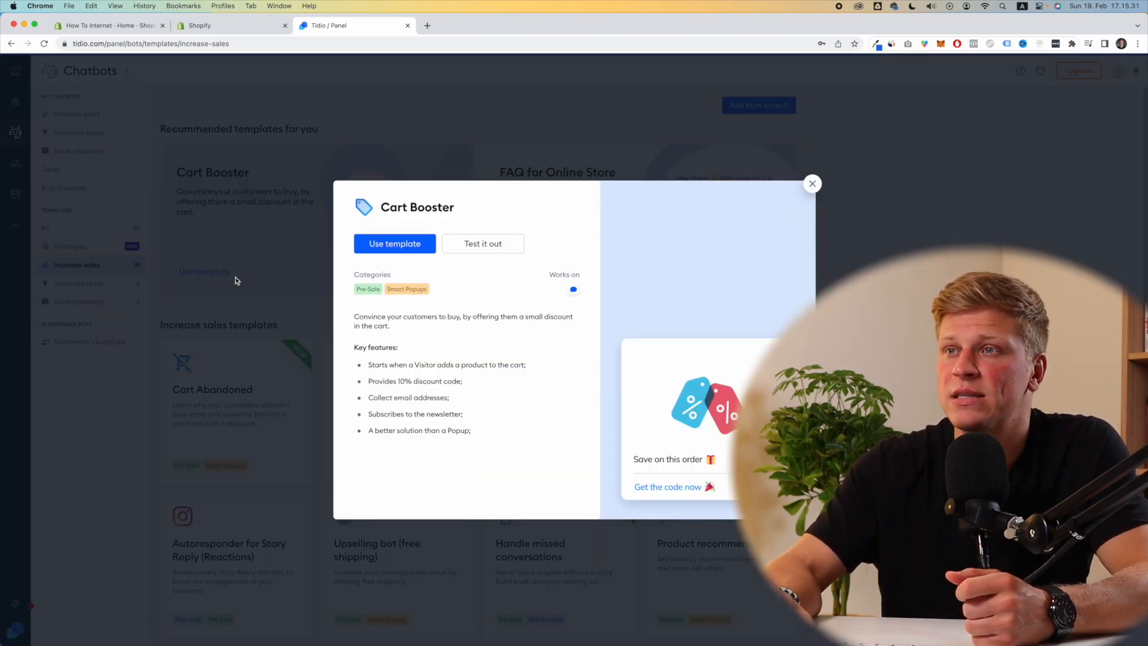
left_click(491, 253)
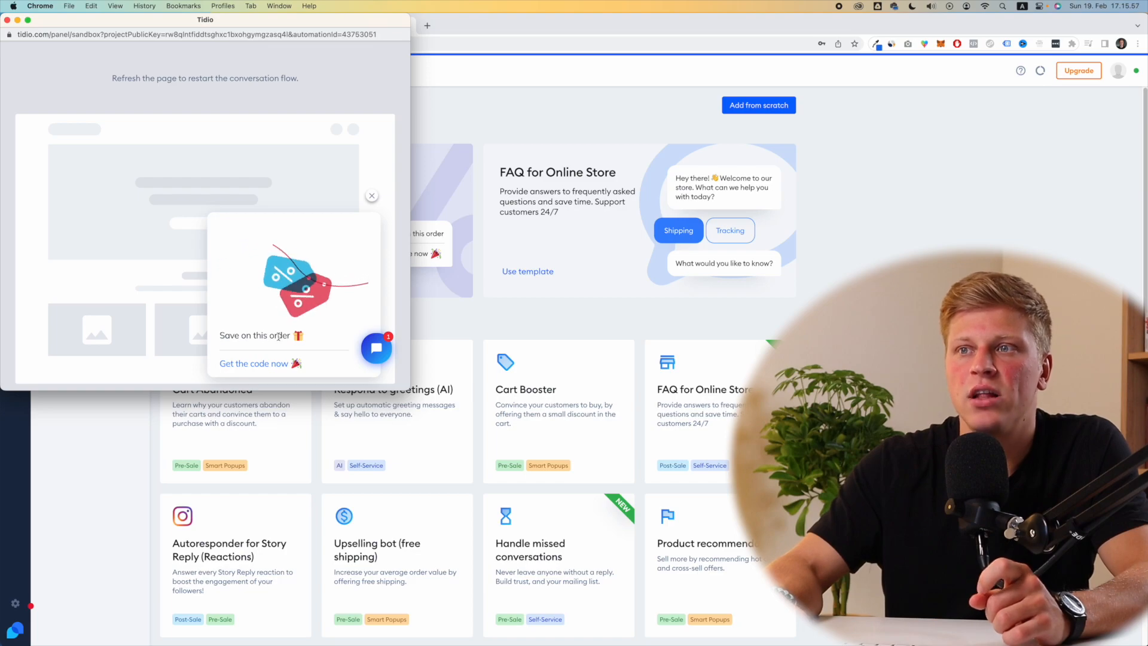
left_click(263, 368)
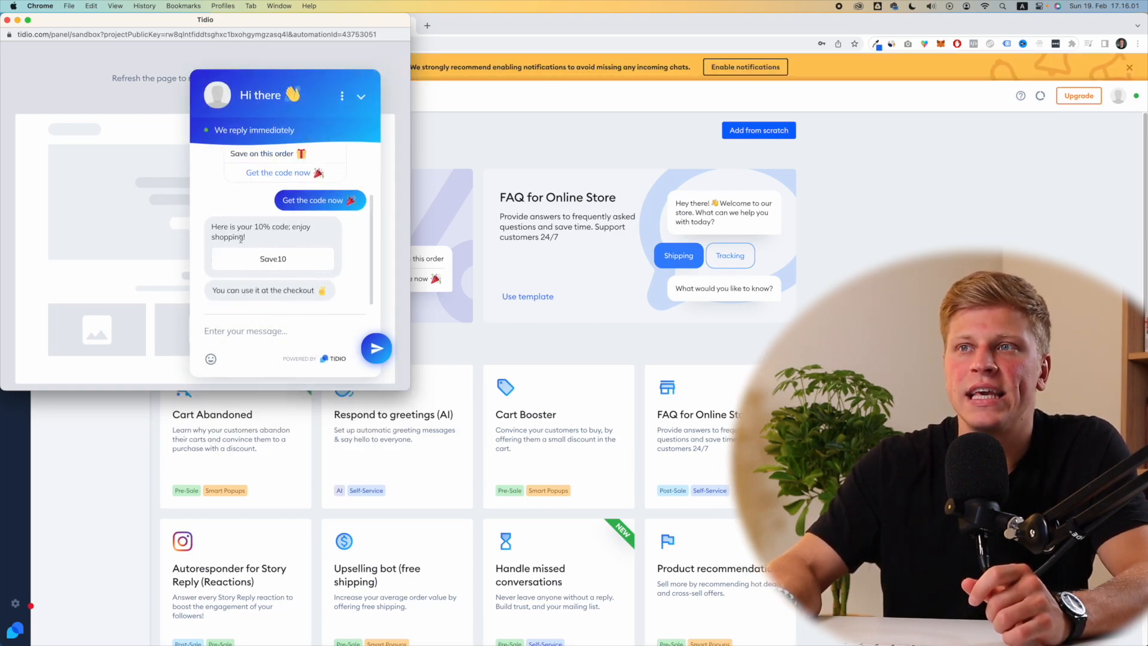
left_click_drag(259, 260, 292, 264)
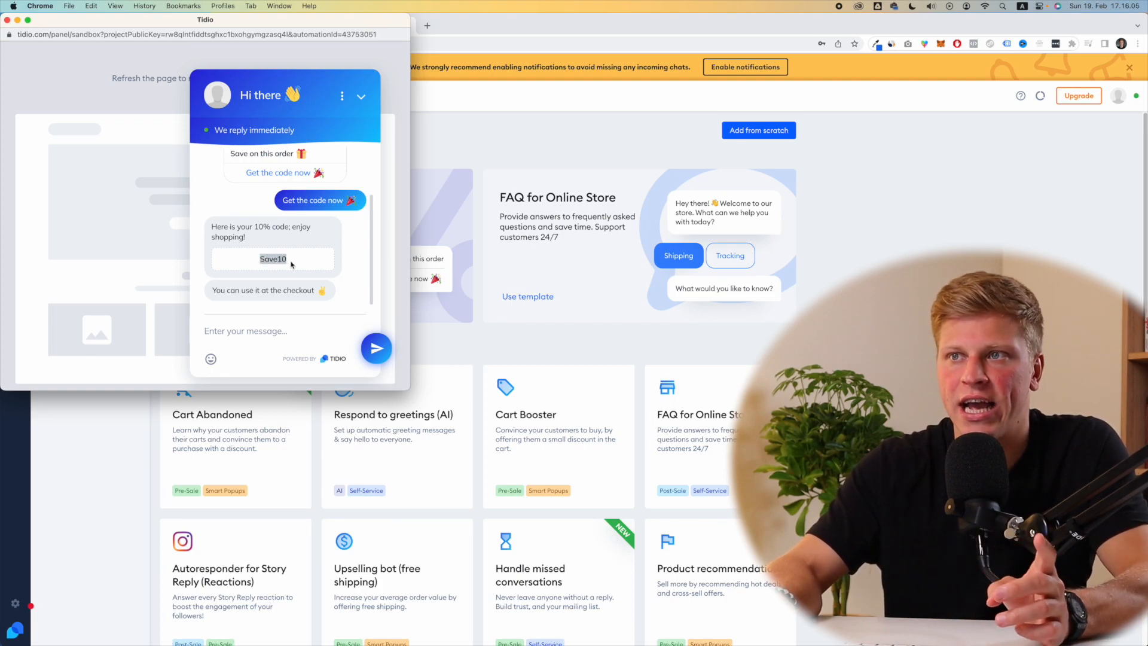
left_click(273, 334)
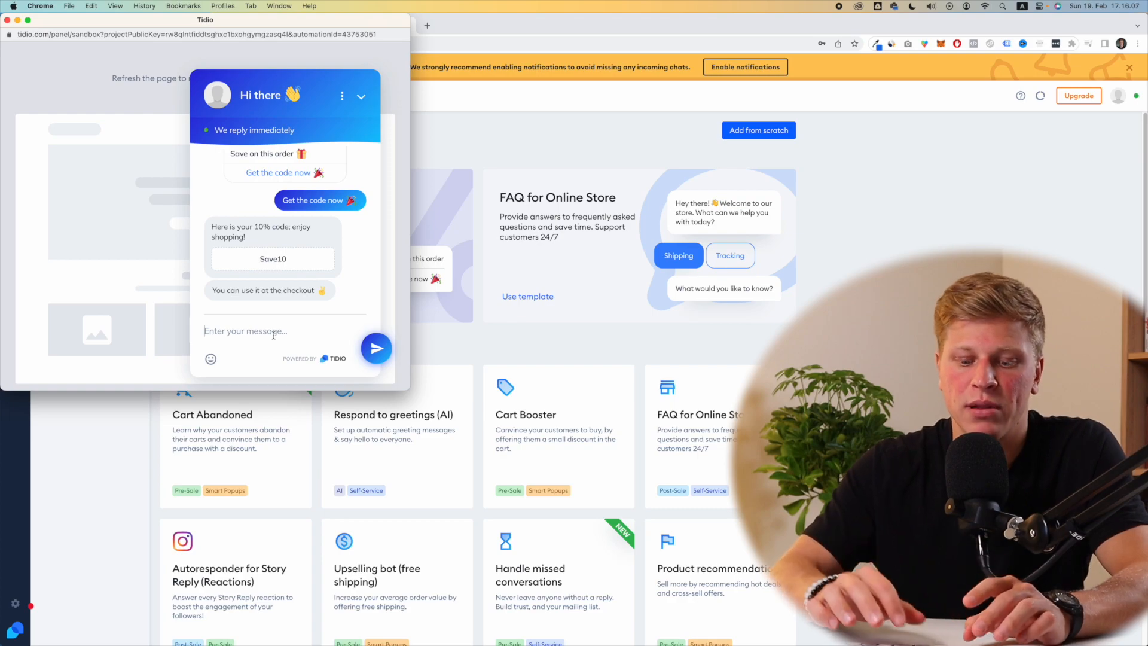
type("helloi")
key("Return")
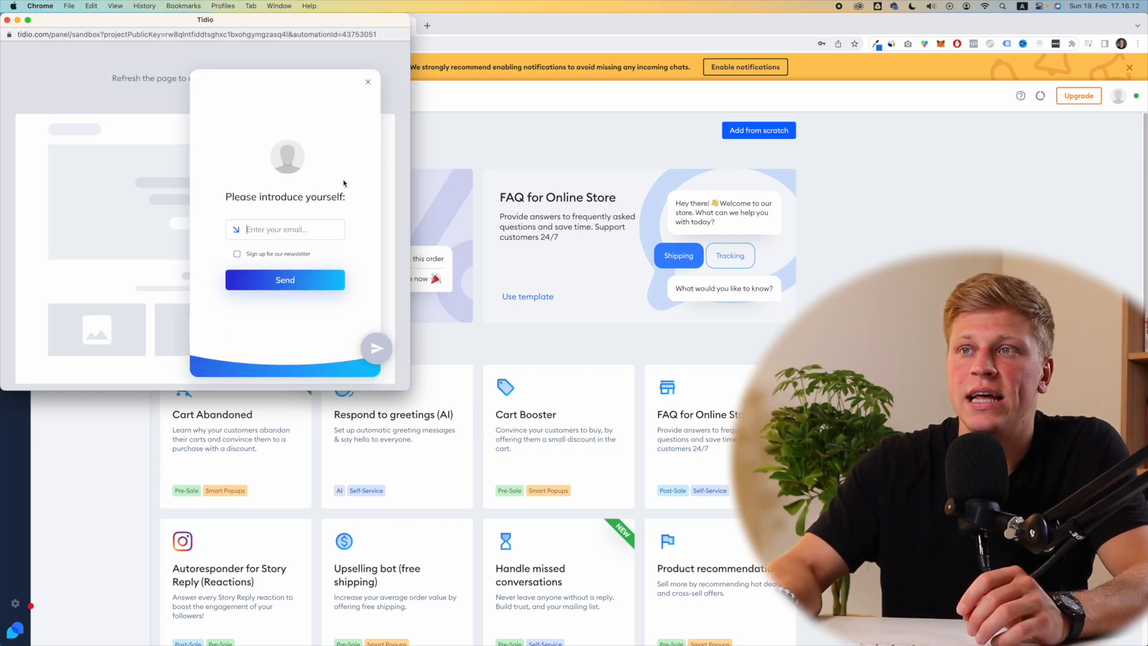
left_click(368, 83)
left_click(361, 105)
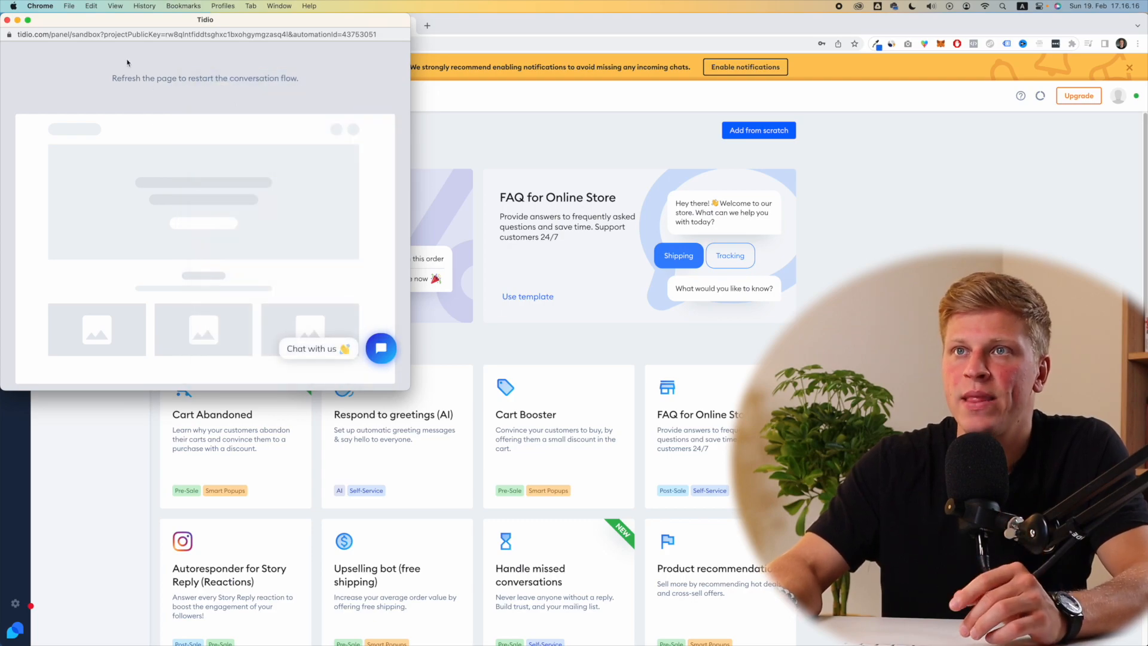
left_click(6, 21)
left_click(202, 297)
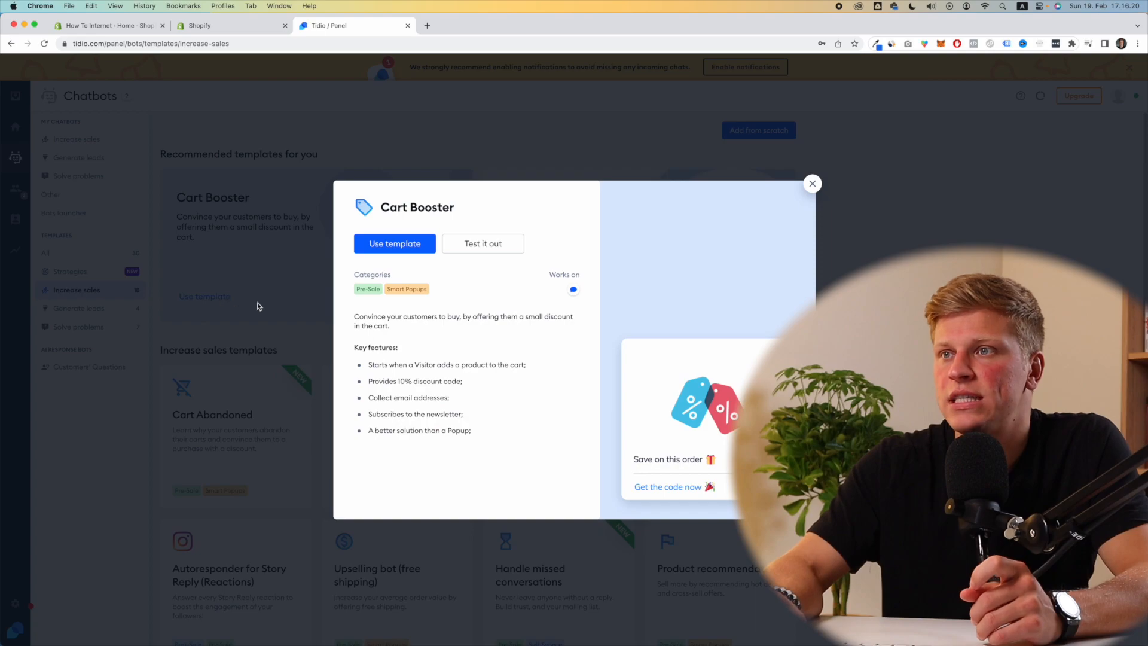
Step: Build a bot from Cart Booster, keeping the add-to-cart trigger to once per unique visitor
left_click(396, 243)
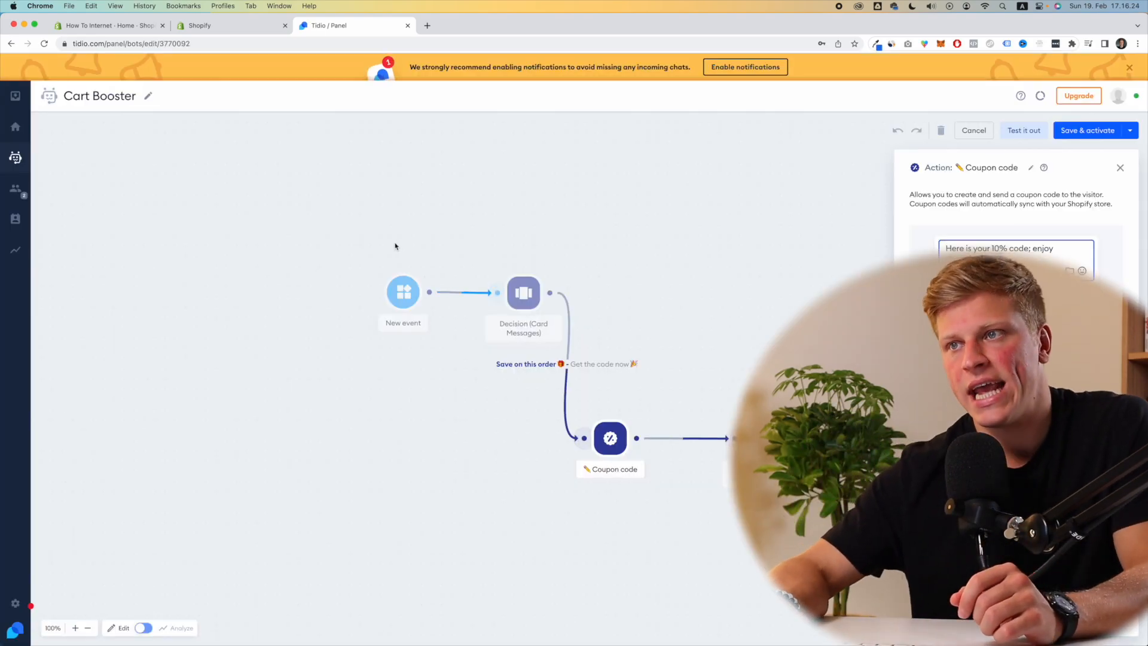
left_click(401, 296)
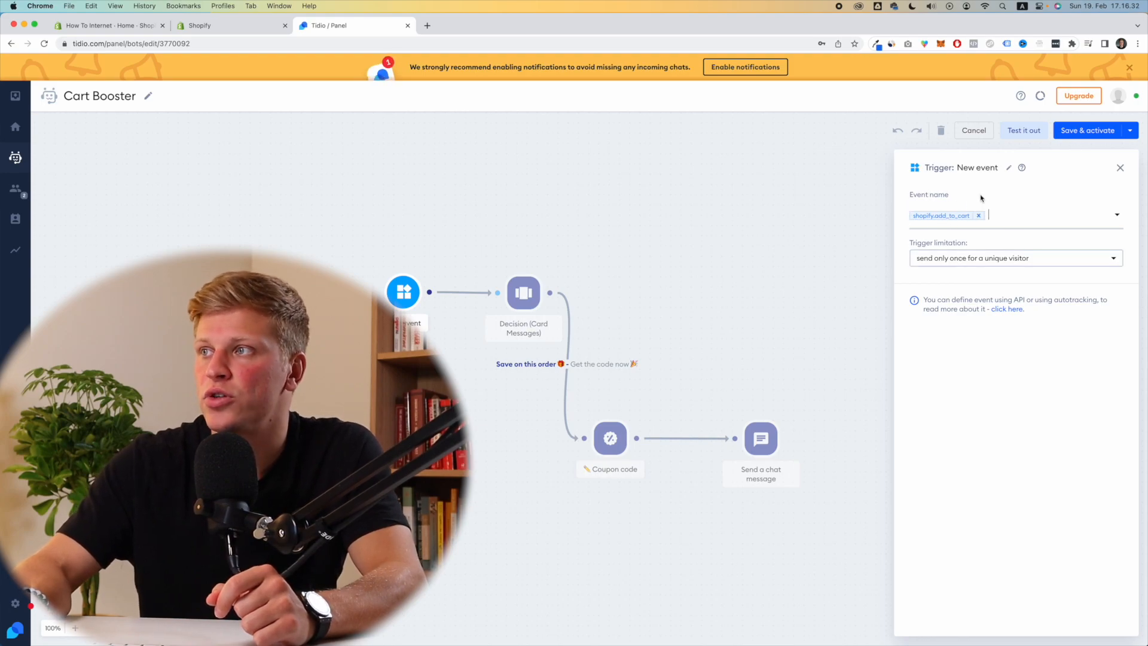
left_click(963, 259)
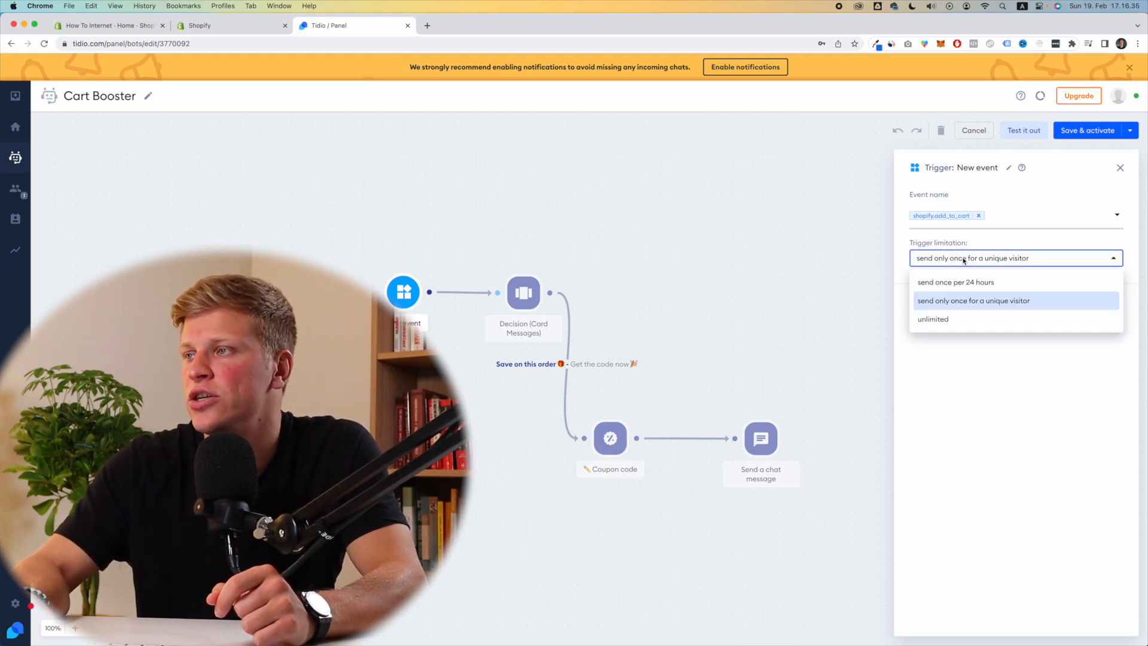
left_click(975, 304)
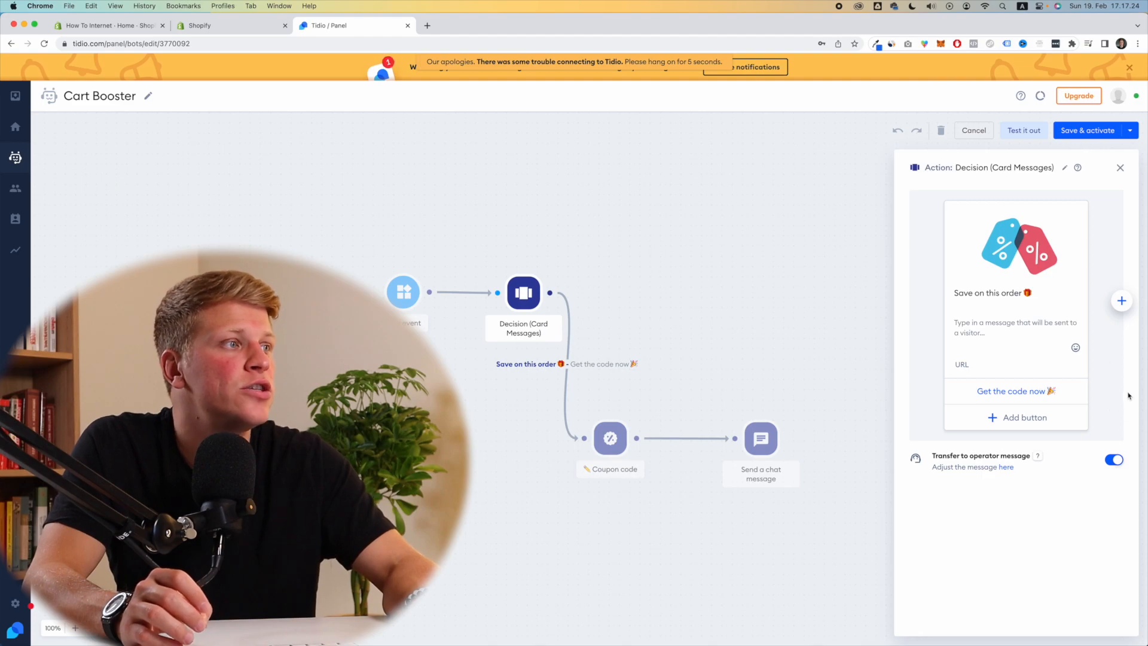
mouse_move(1005, 250)
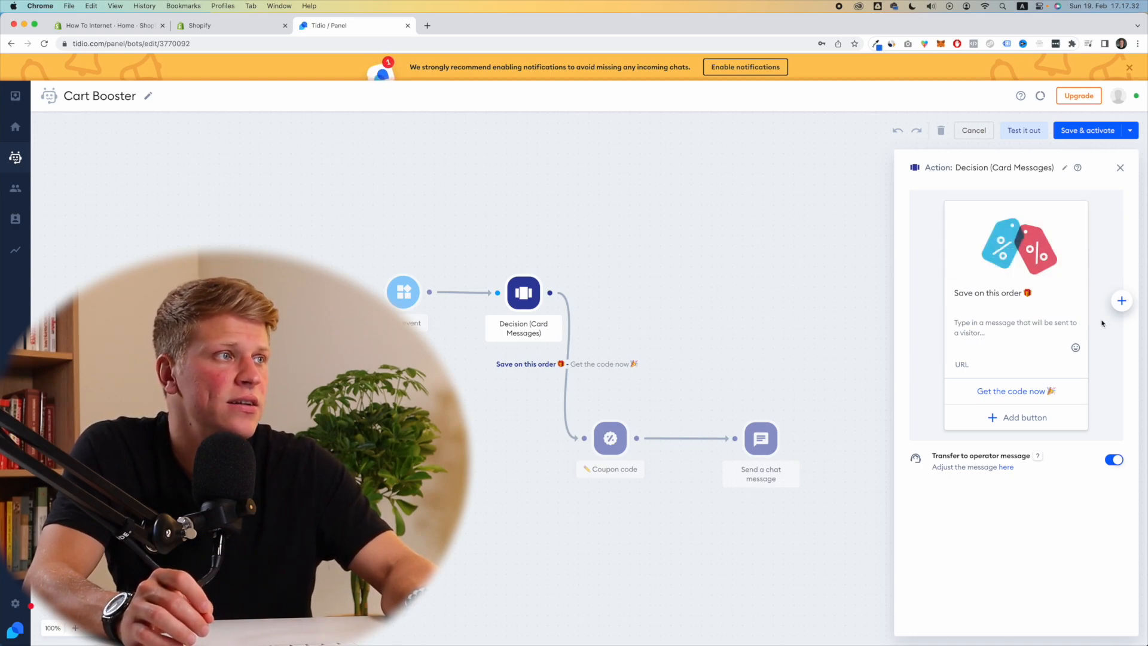
left_click(987, 294)
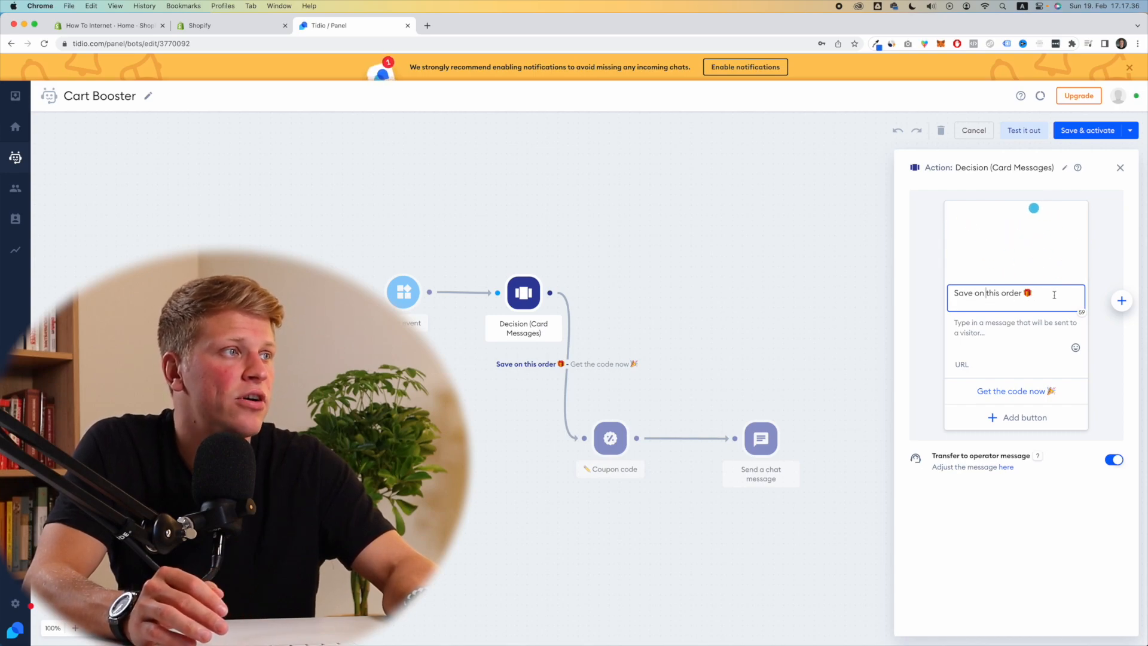
left_click_drag(1053, 294, 986, 294)
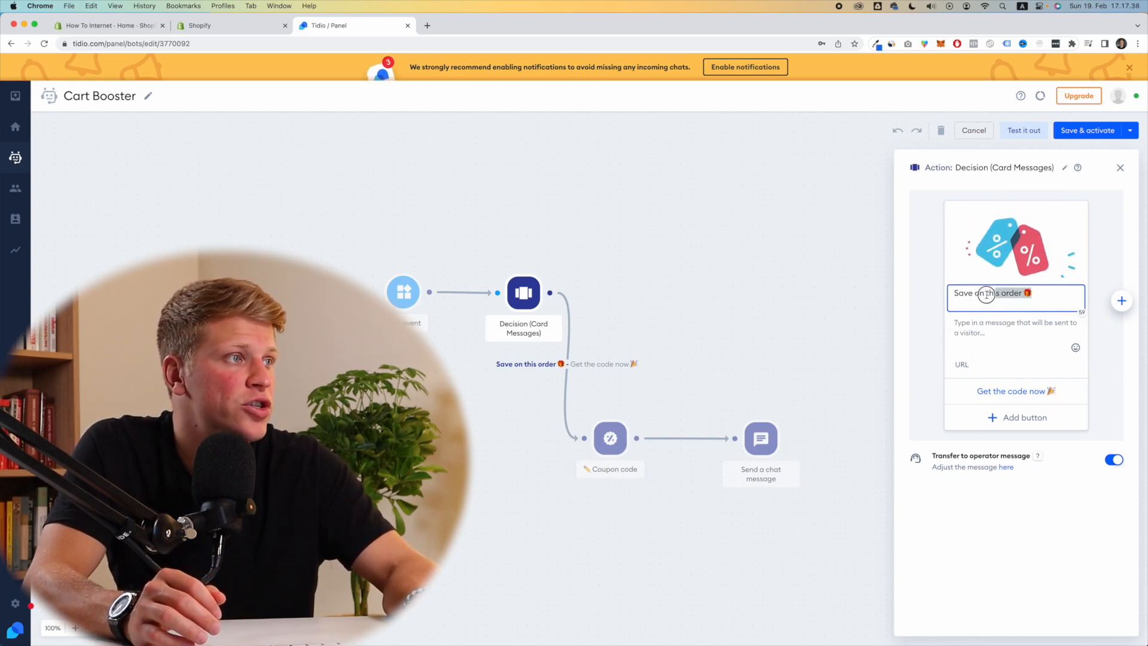
left_click(986, 334)
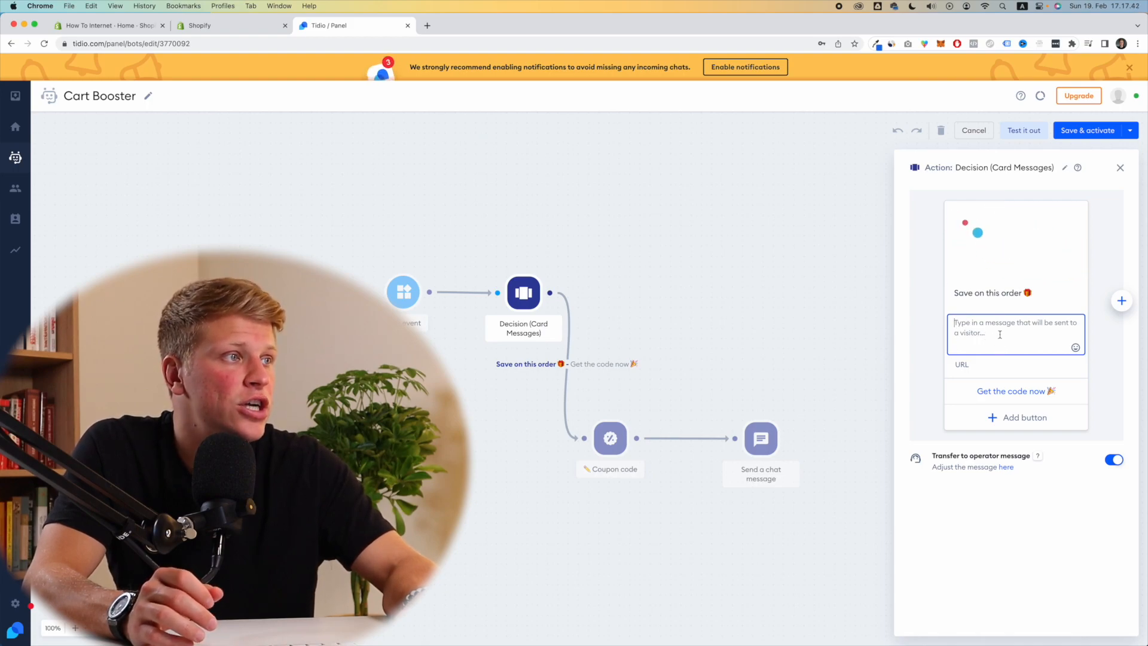
left_click(984, 365)
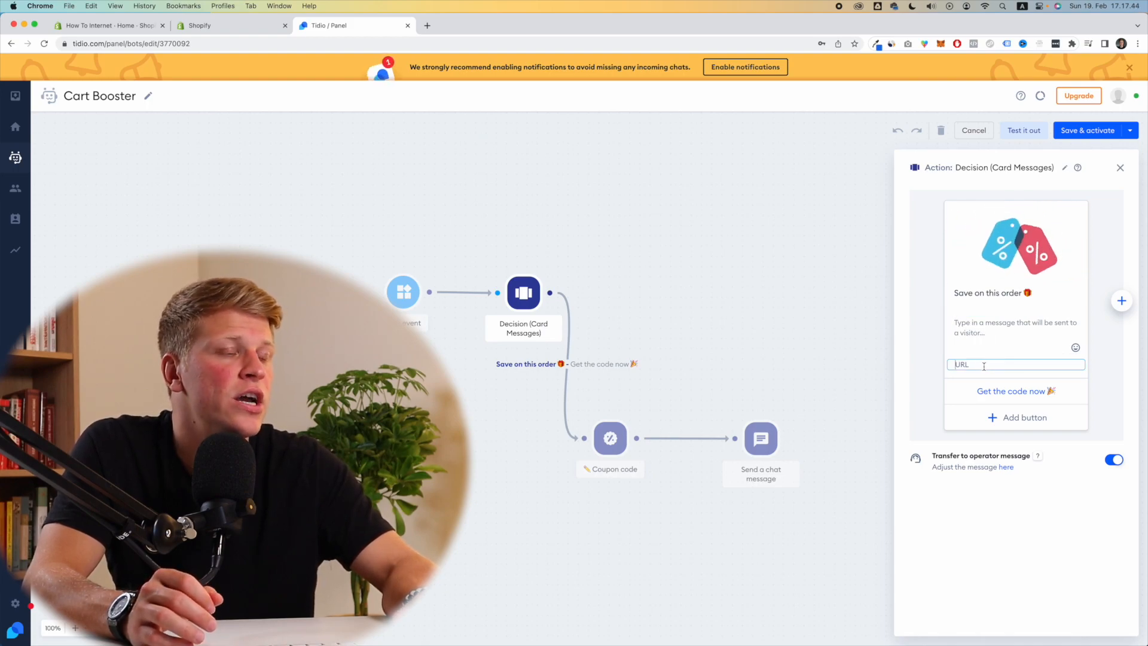
left_click(1006, 391)
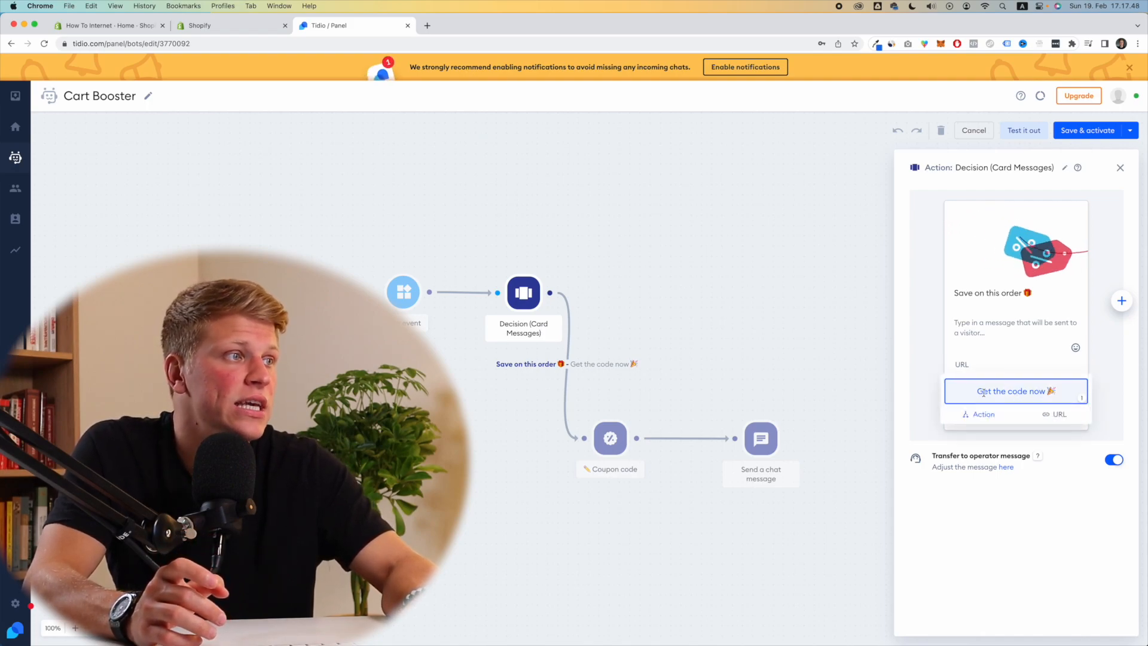
left_click_drag(971, 391, 1062, 392)
left_click(1062, 391)
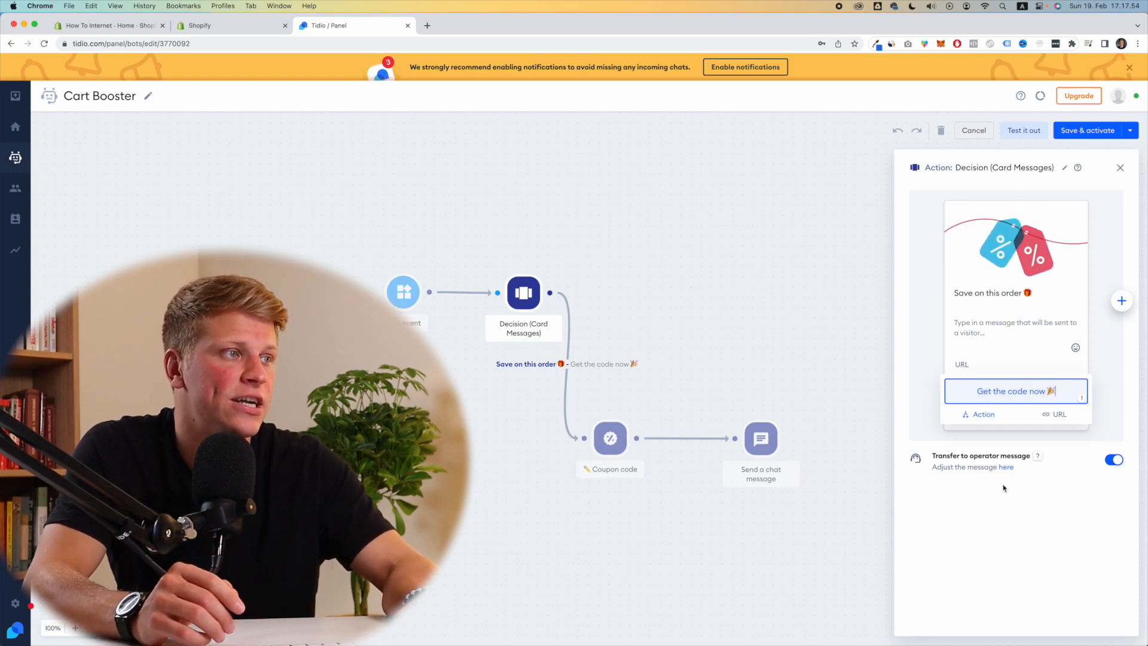
left_click(987, 511)
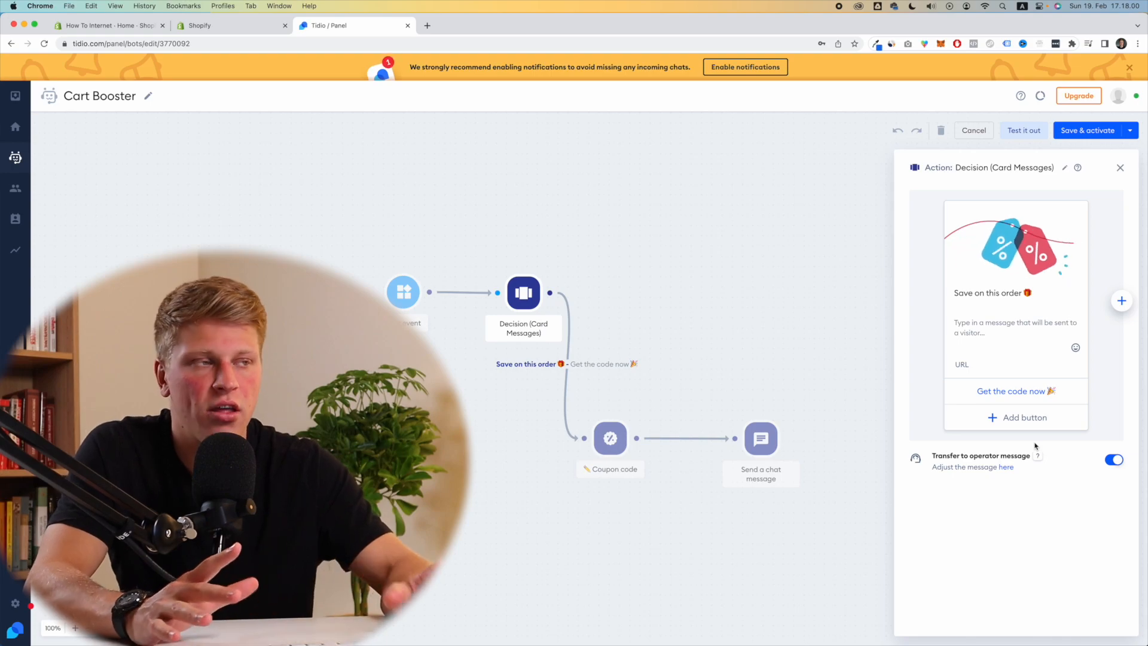
Step: Give the Coupon code step the existing Shopify SAVE10 coupon, 10% off the entire order
left_click(616, 441)
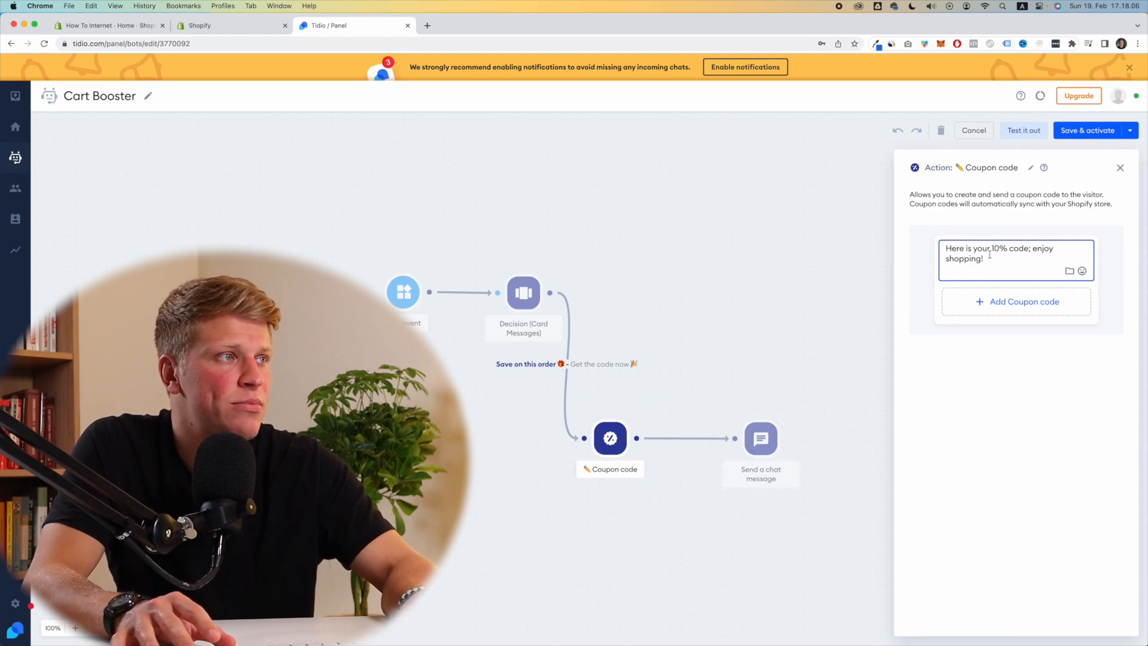
left_click(999, 304)
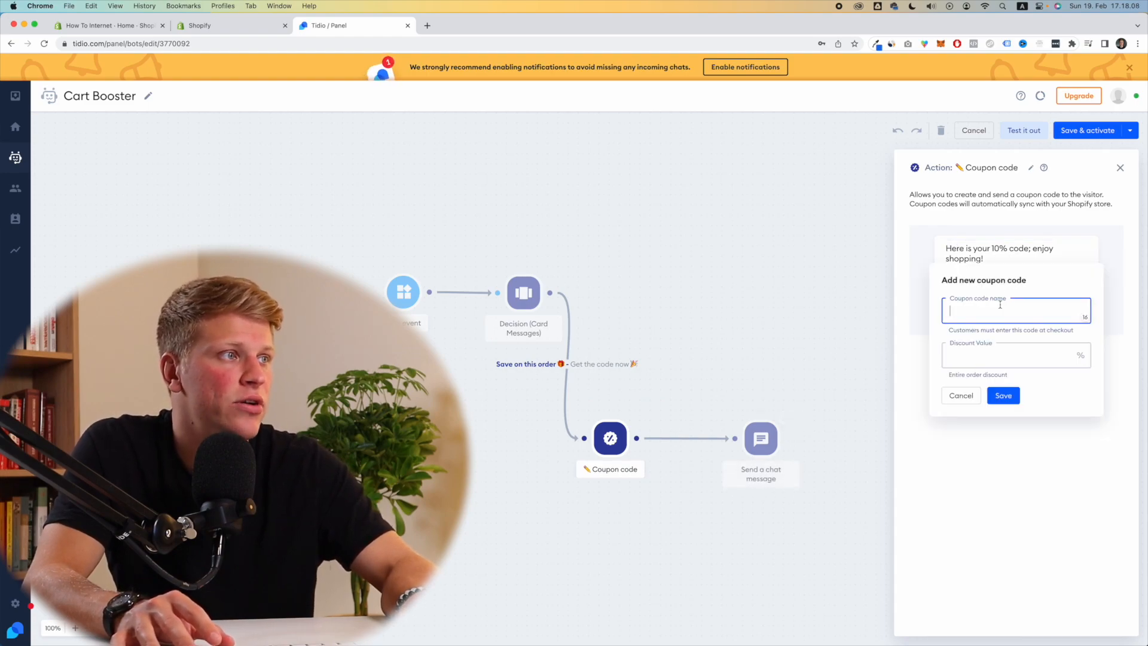
type("SA")
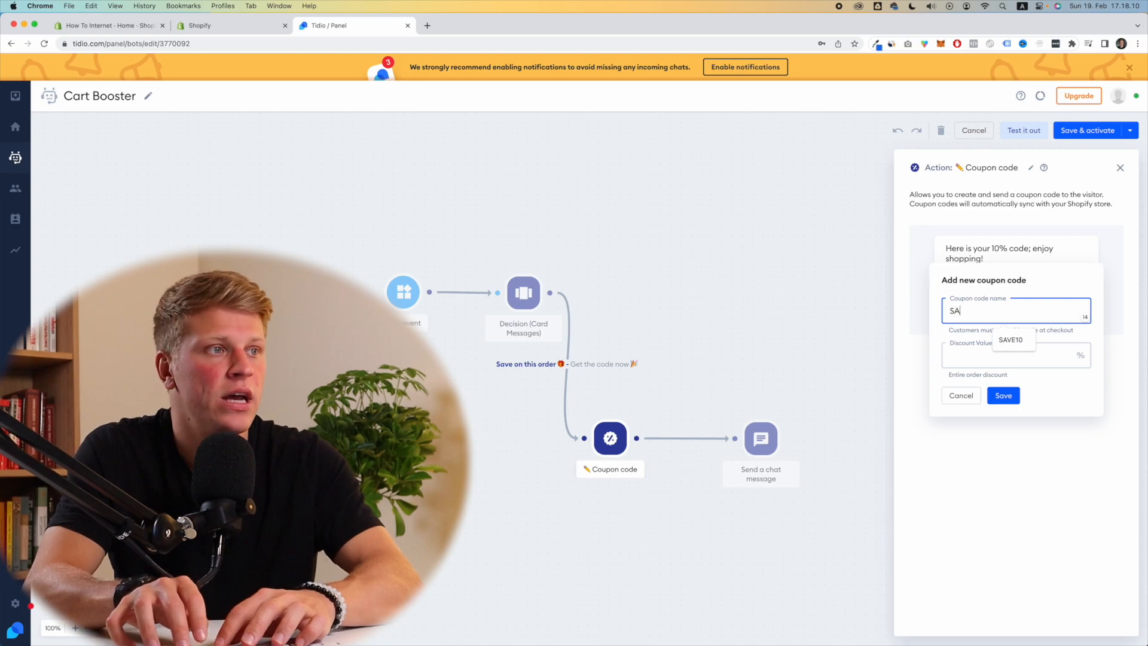
type("VE10")
key("Tab")
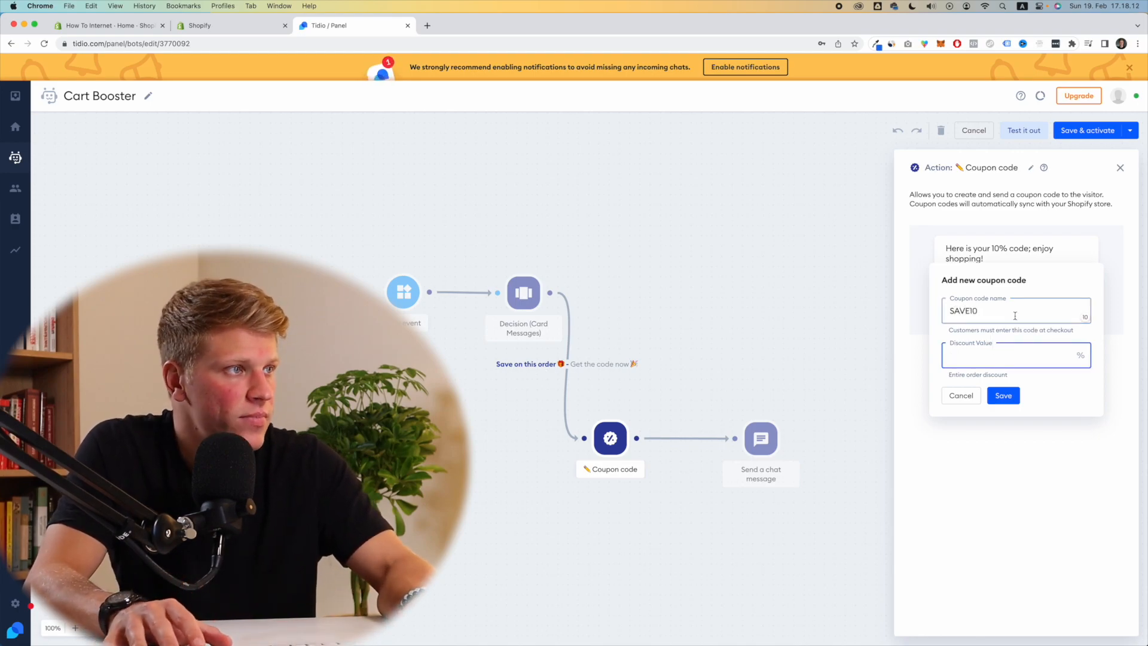
left_click(1012, 396)
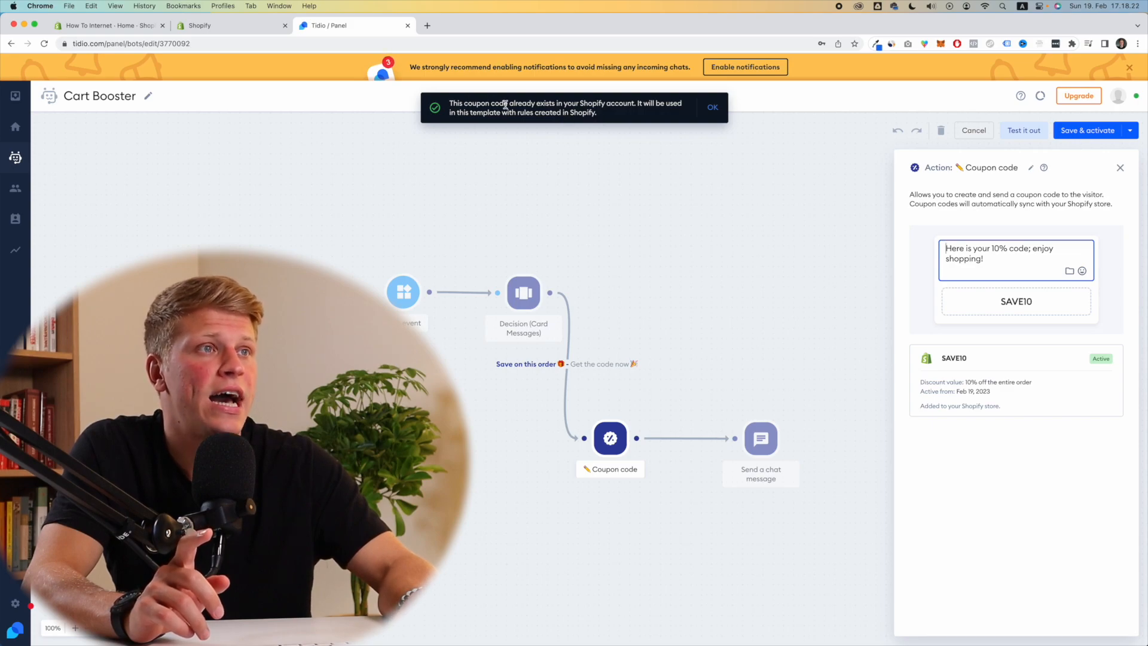
left_click_drag(510, 103, 629, 104)
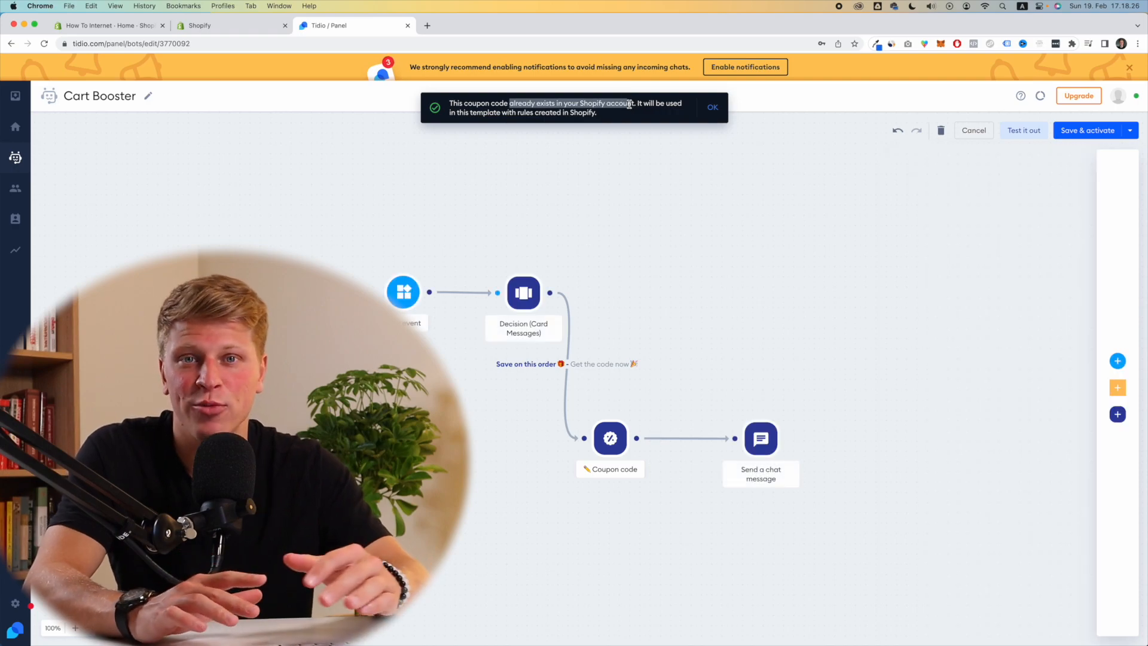
left_click(712, 107)
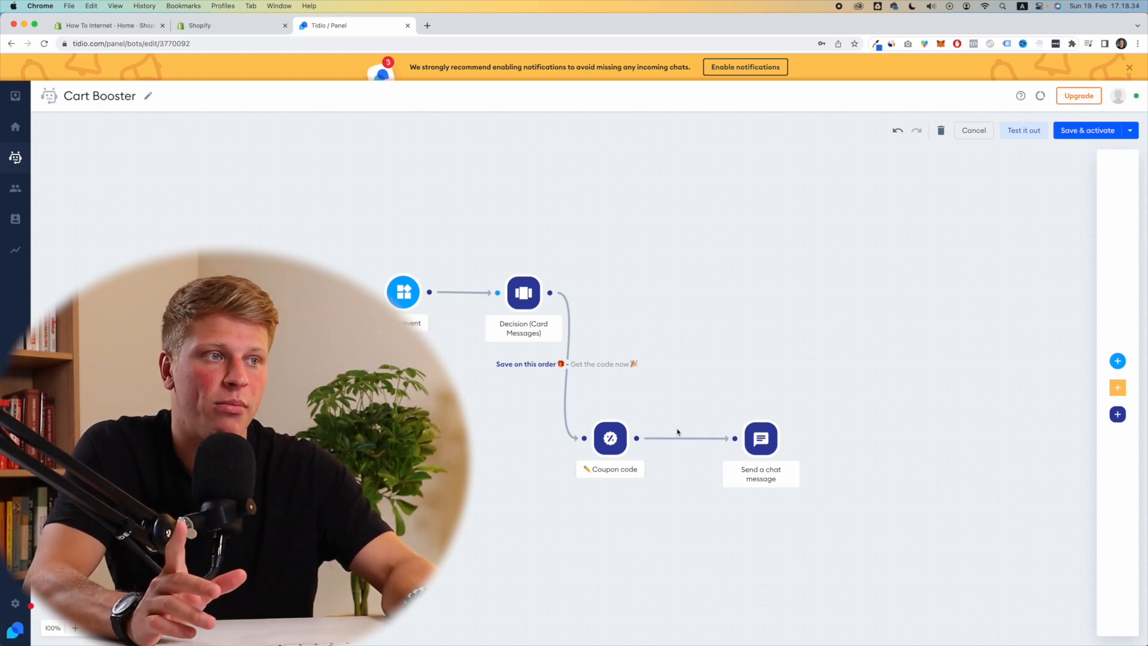
Step: Review the chat message text, then save and activate the Cart Booster bot
left_click(765, 447)
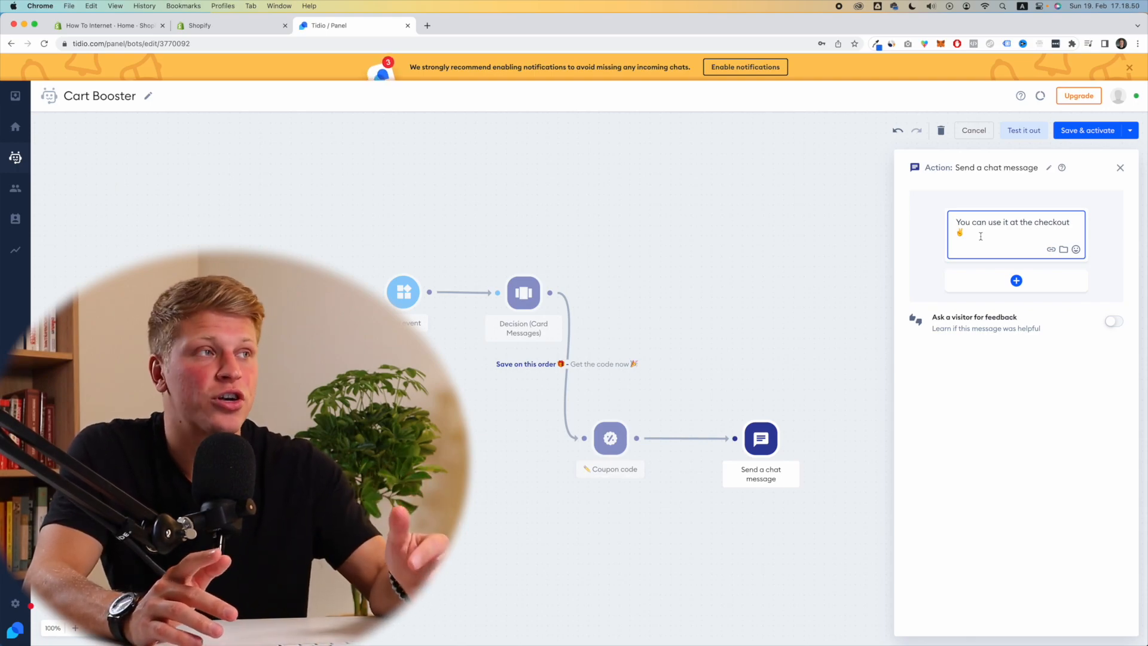
left_click(1083, 132)
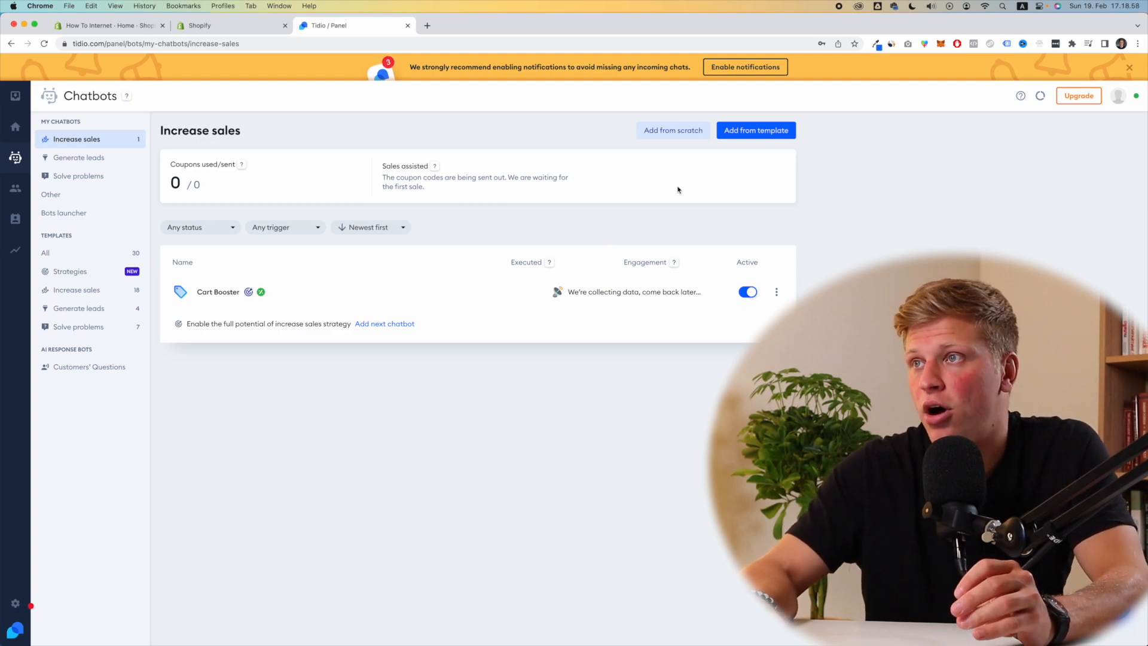
left_click(752, 137)
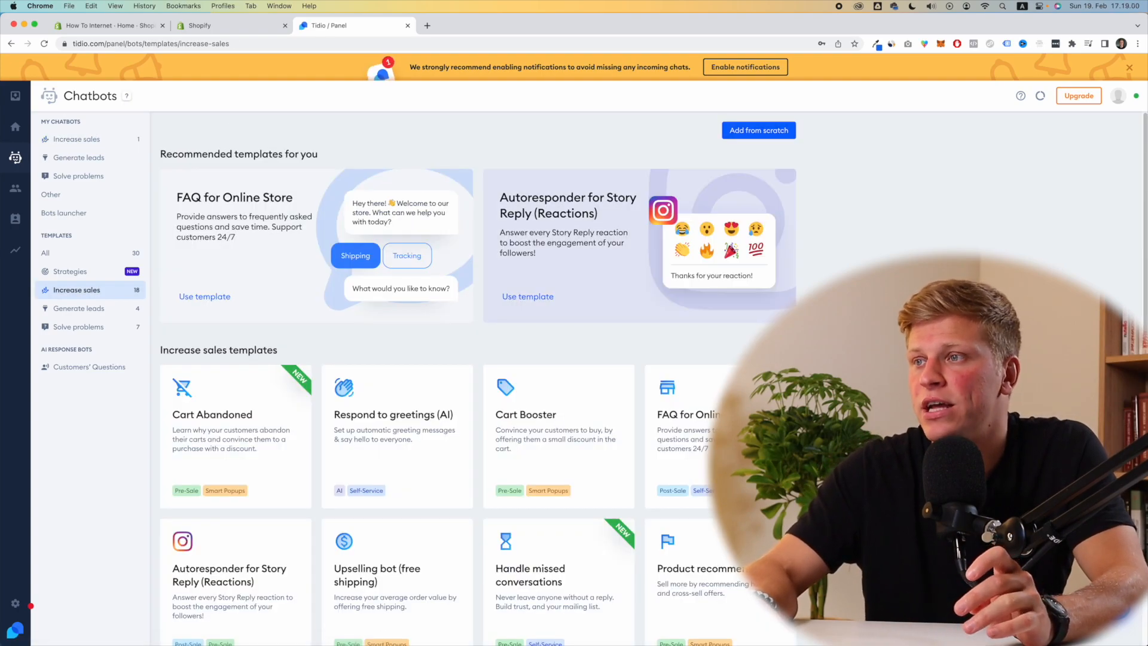
Step: Scroll the Increase sales templates and preview Autoresponder for Story Reply (Reactions)
scroll(752, 134, "down", 3)
scroll(479, 376, "down", 1)
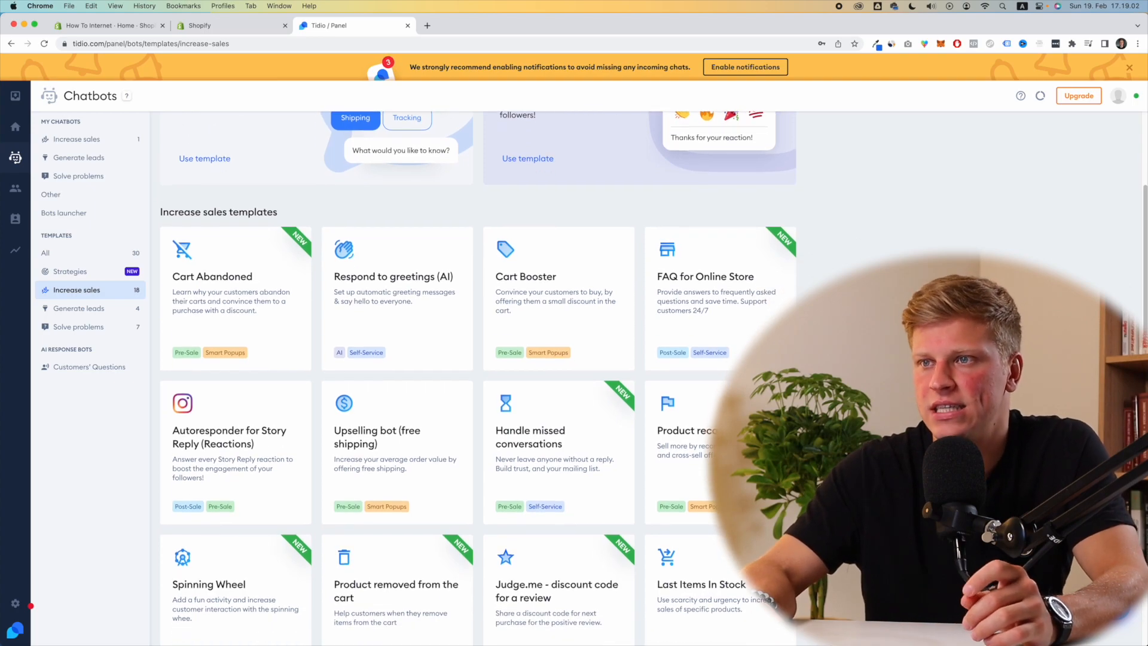
scroll(180, 430, "down", 1)
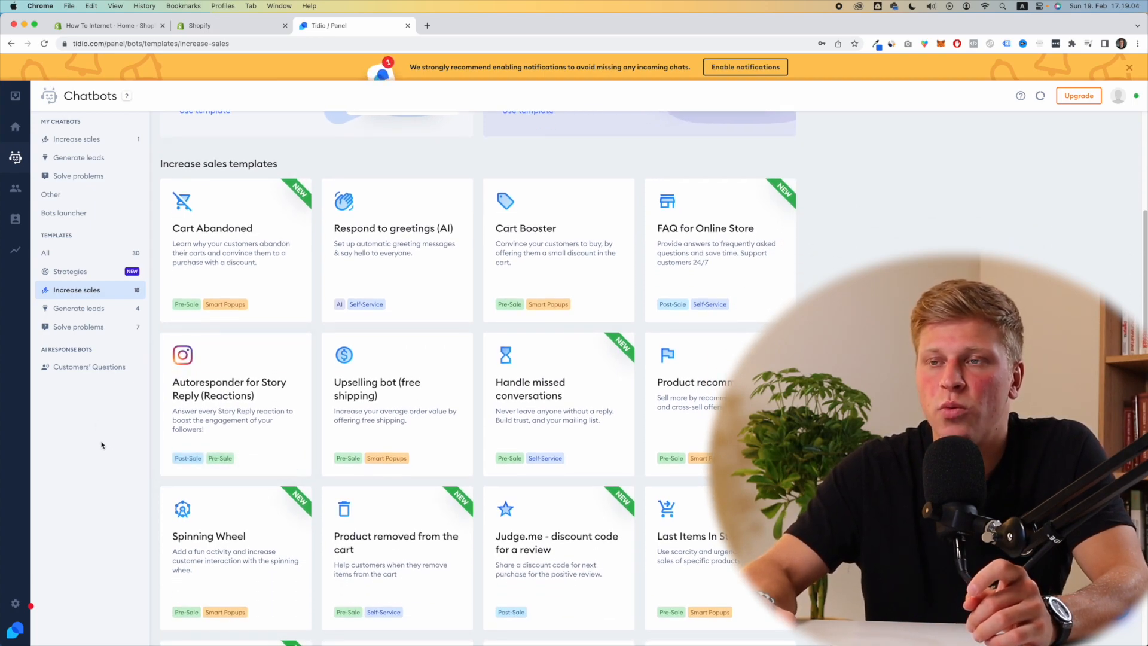
mouse_move(261, 363)
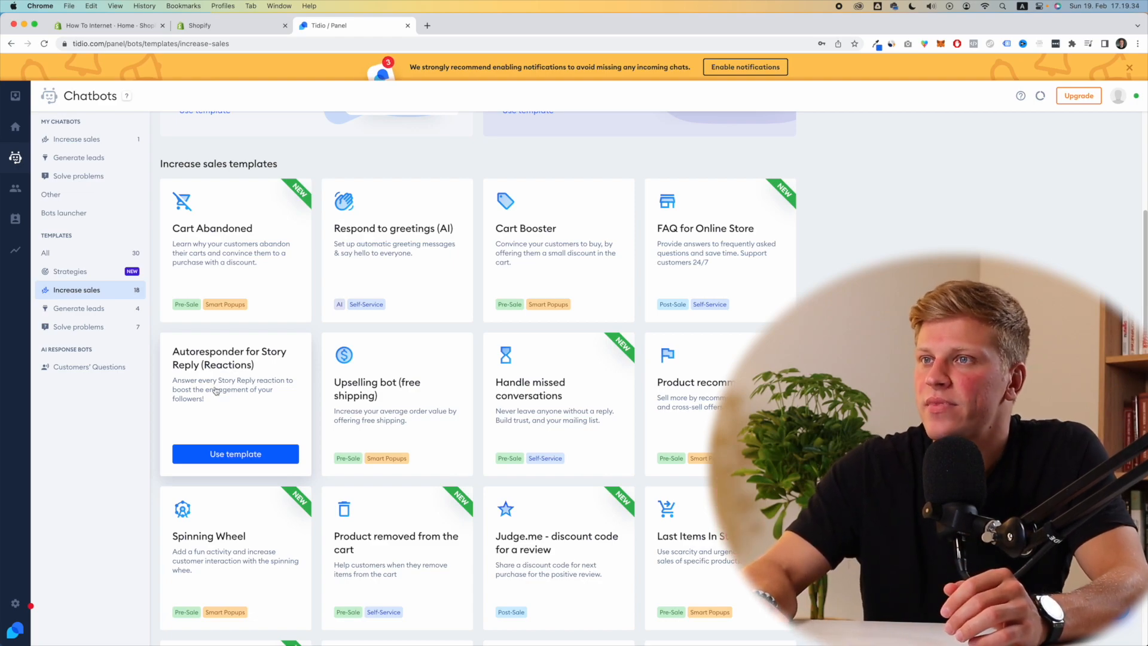
left_click(244, 458)
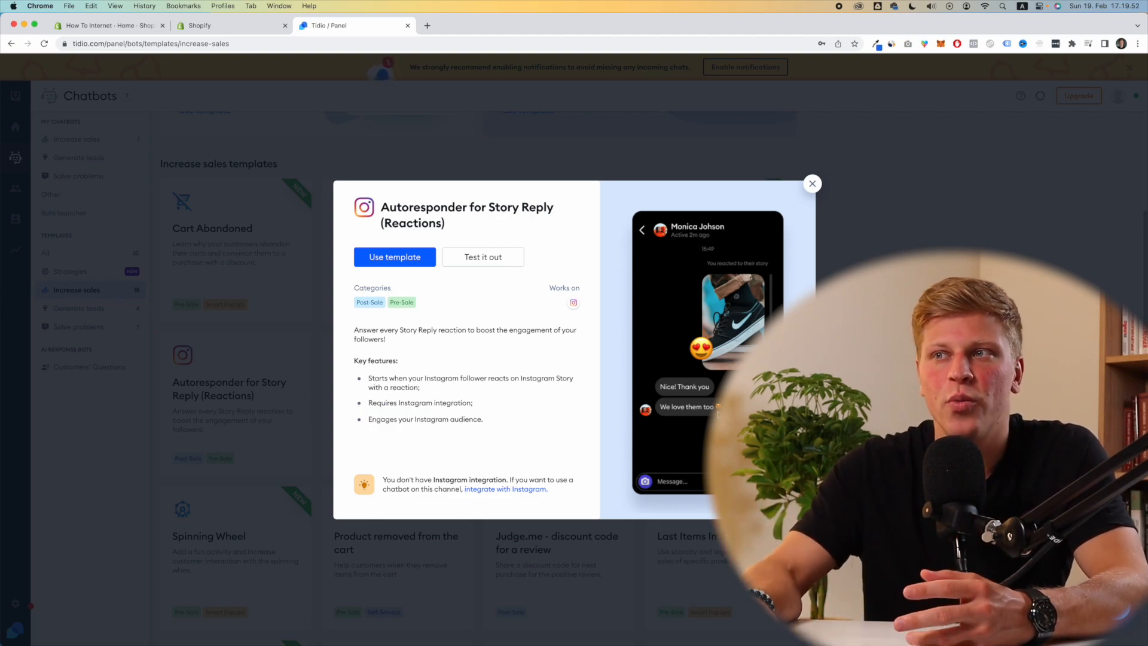
Step: Create the Story Reply bot and stop the surprised reaction from triggering it
left_click(422, 259)
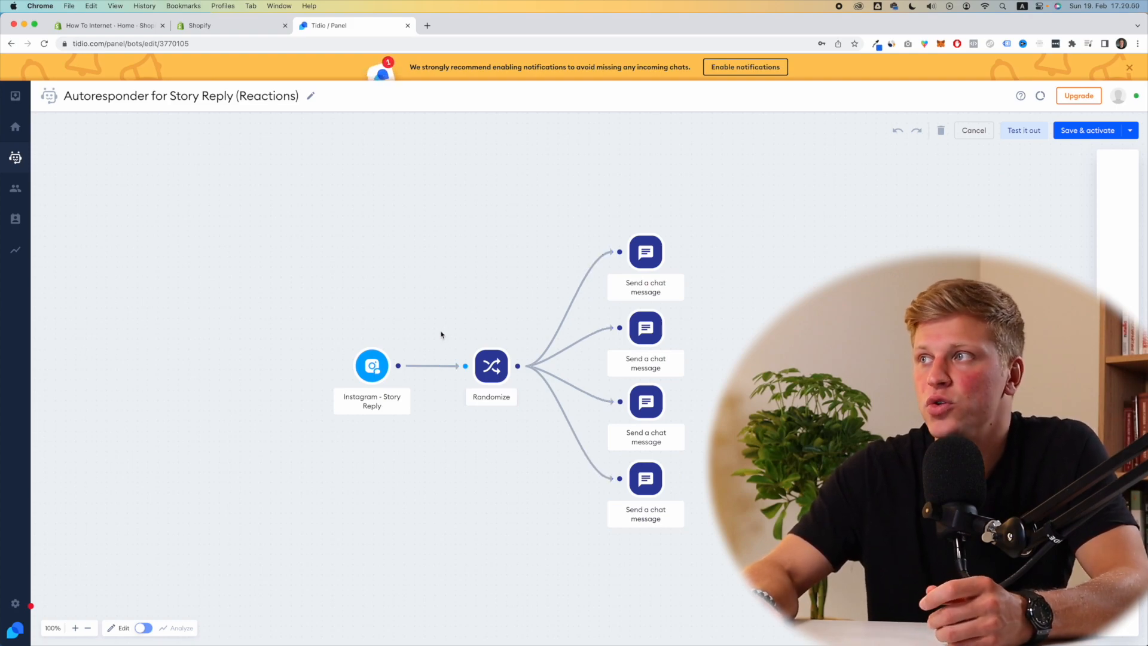
left_click(372, 365)
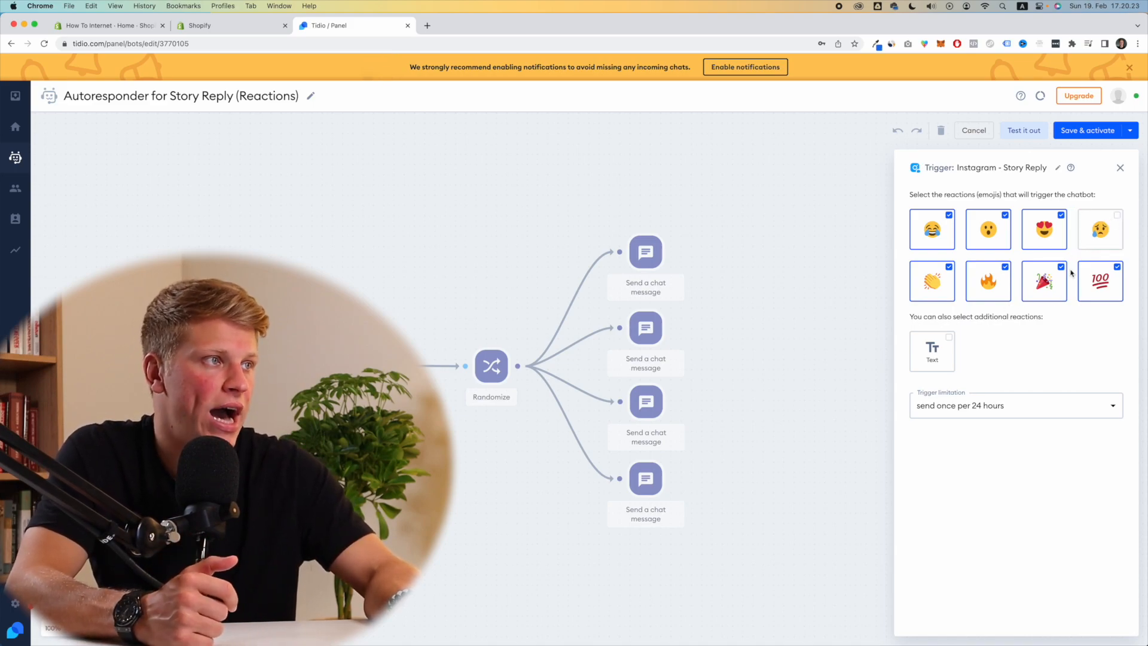
left_click(997, 231)
Step: Re-tick the surprised emoji reaction so it triggers the bot again
left_click(998, 231)
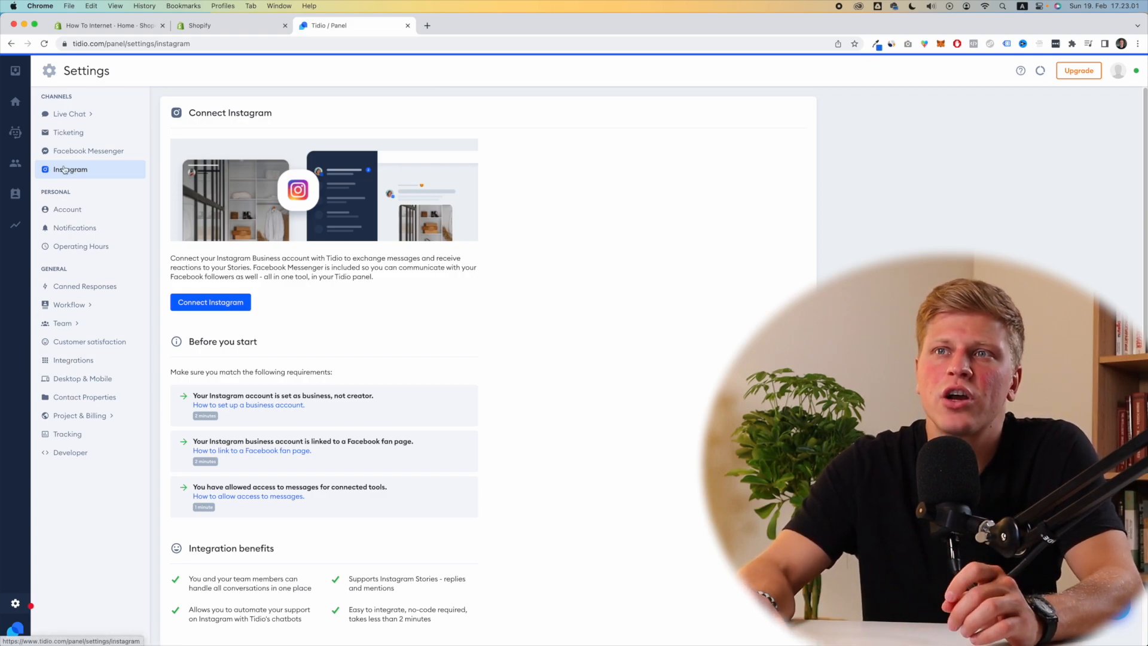
Step: Start connecting Instagram with the logged-in Facebook account and choose the Instagram Business account
left_click(213, 307)
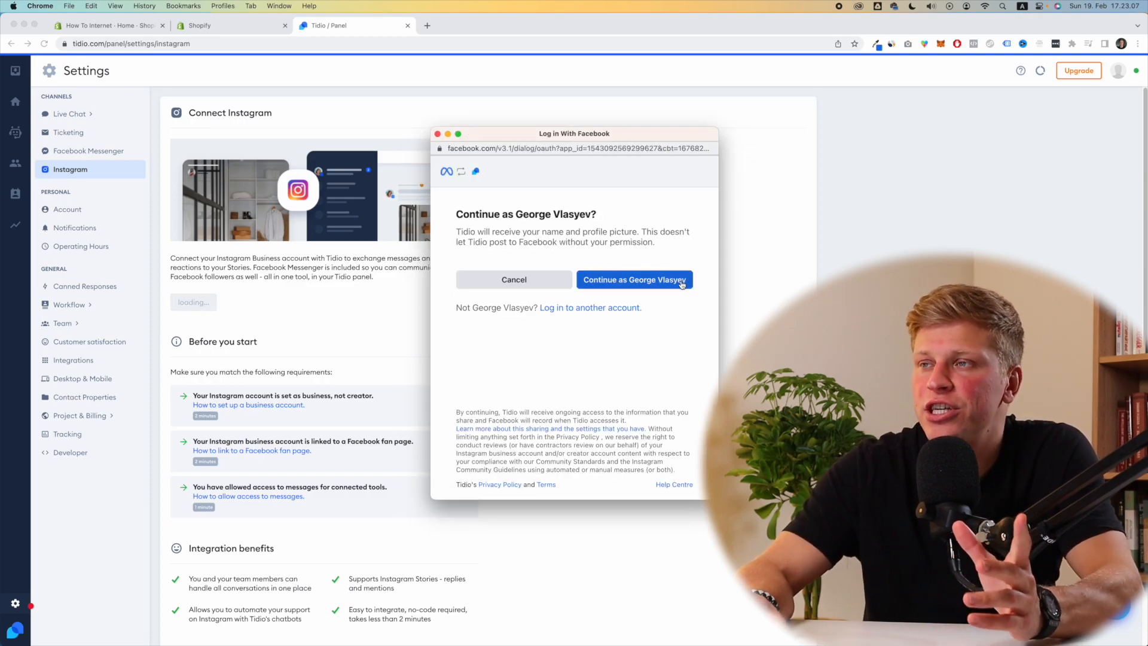
left_click(610, 289)
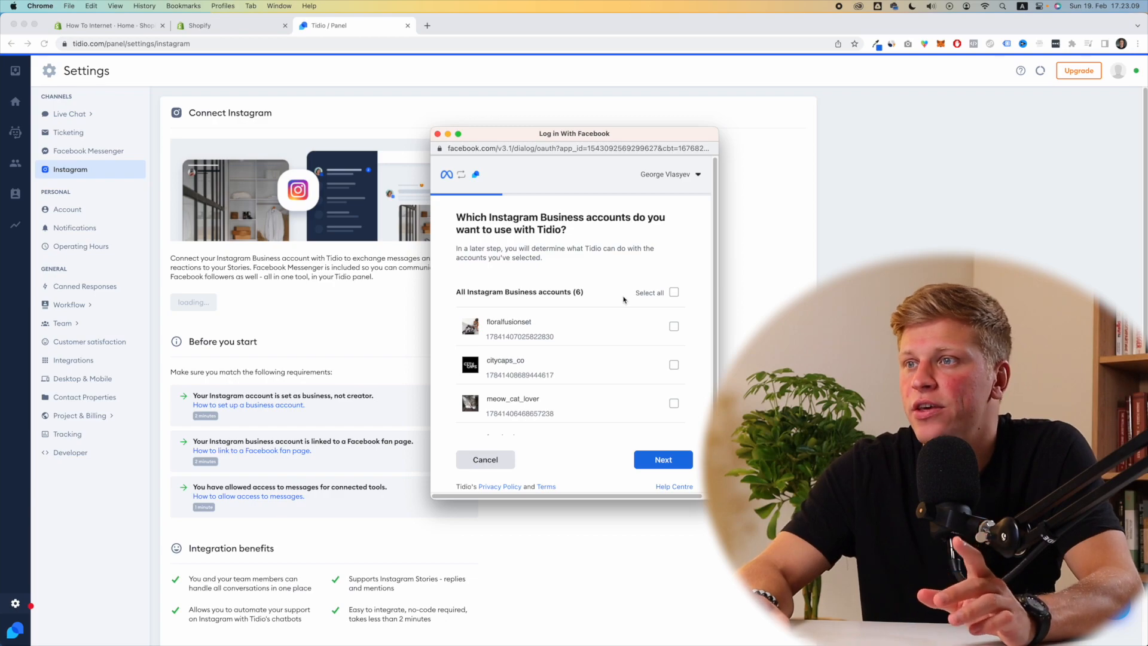
scroll(625, 305, "down", 3)
left_click(673, 367)
left_click(669, 461)
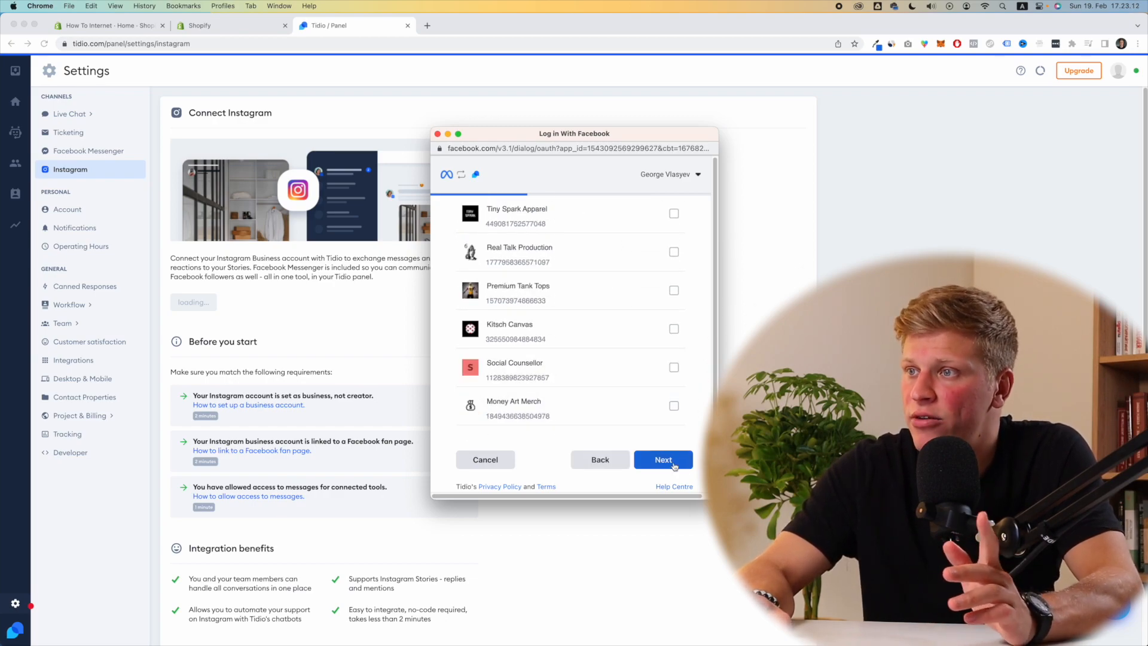
Step: Select the Facebook page to link and accept Tidio's requested permissions
scroll(594, 359, "down", 3)
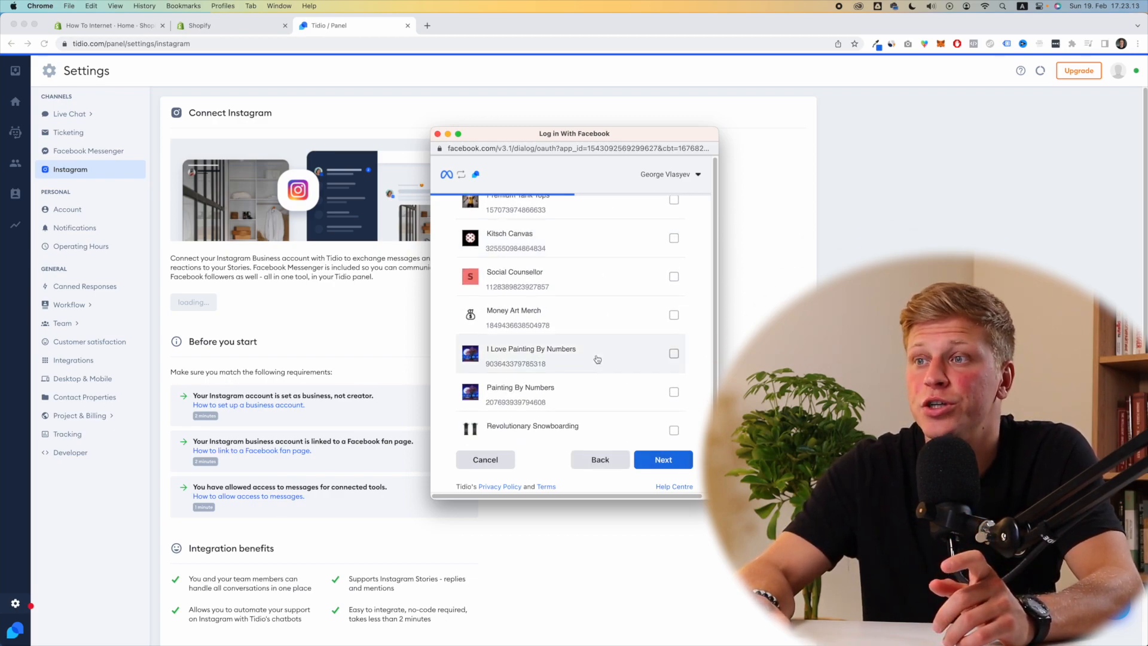
scroll(597, 358, "down", 3)
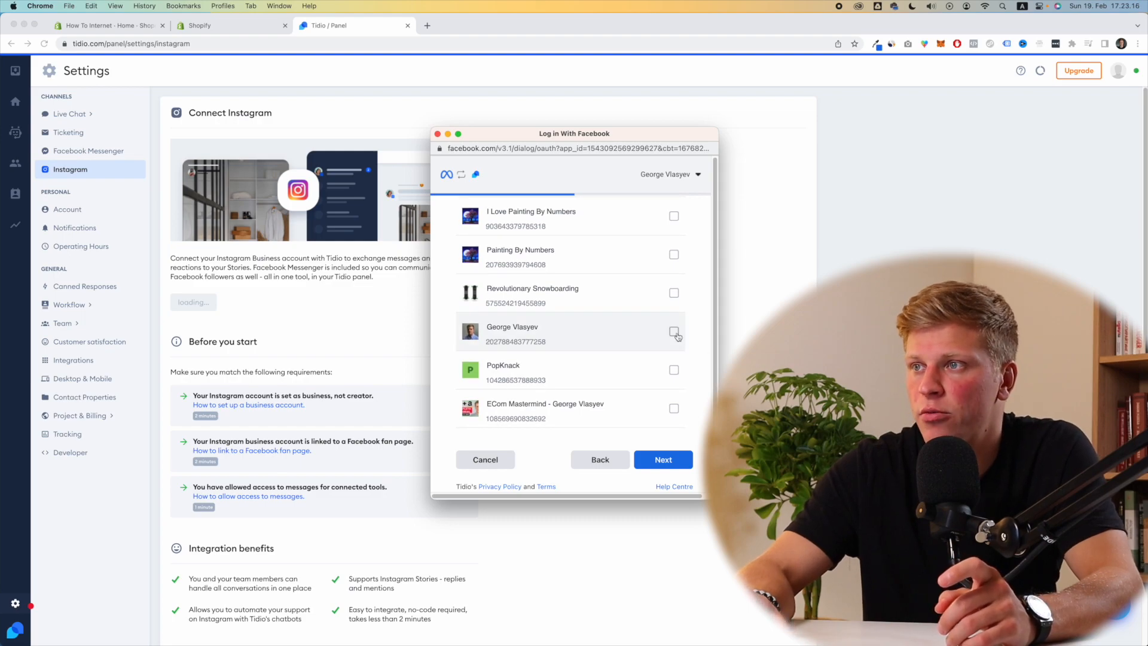
left_click(674, 330)
left_click(680, 464)
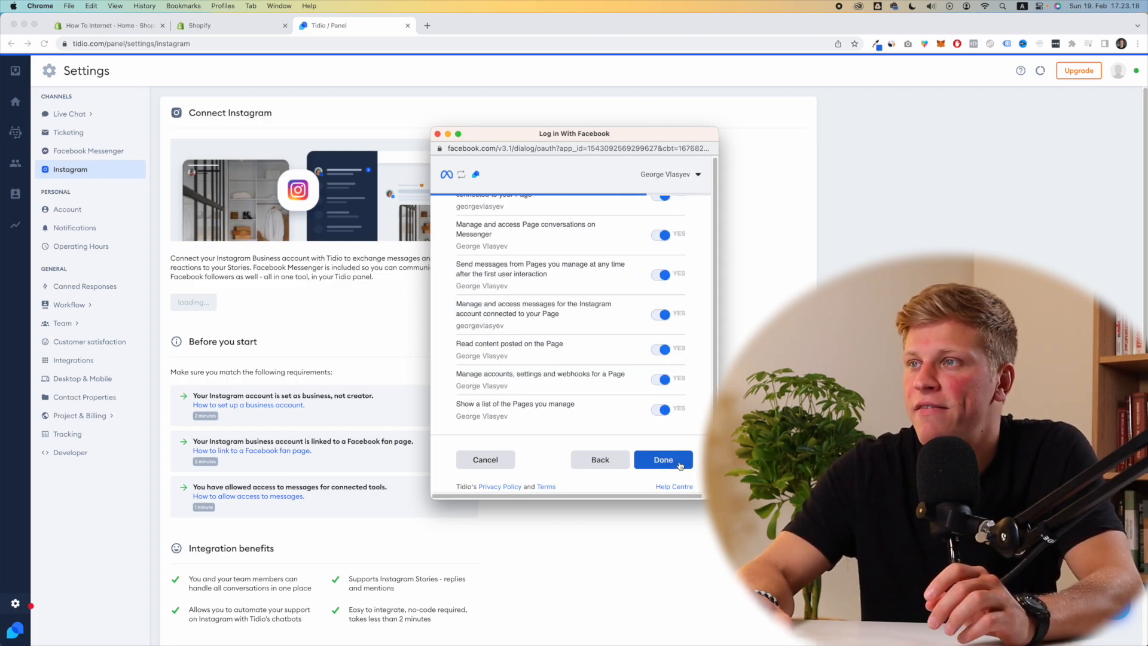
scroll(683, 357, "up", 3)
scroll(682, 358, "down", 3)
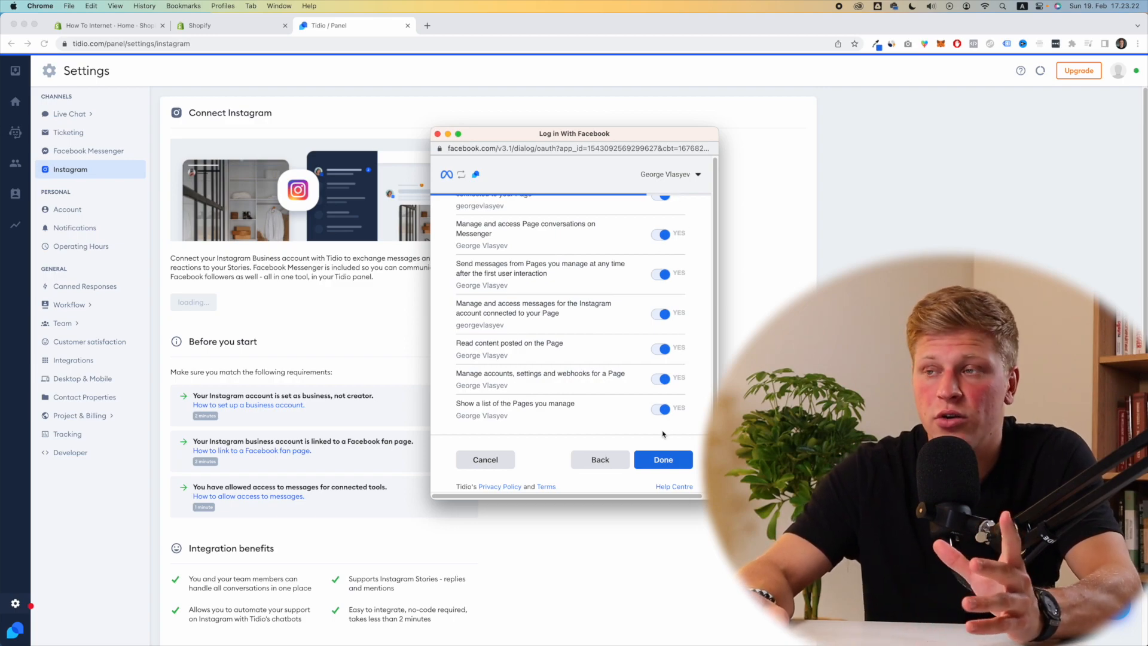
left_click(668, 465)
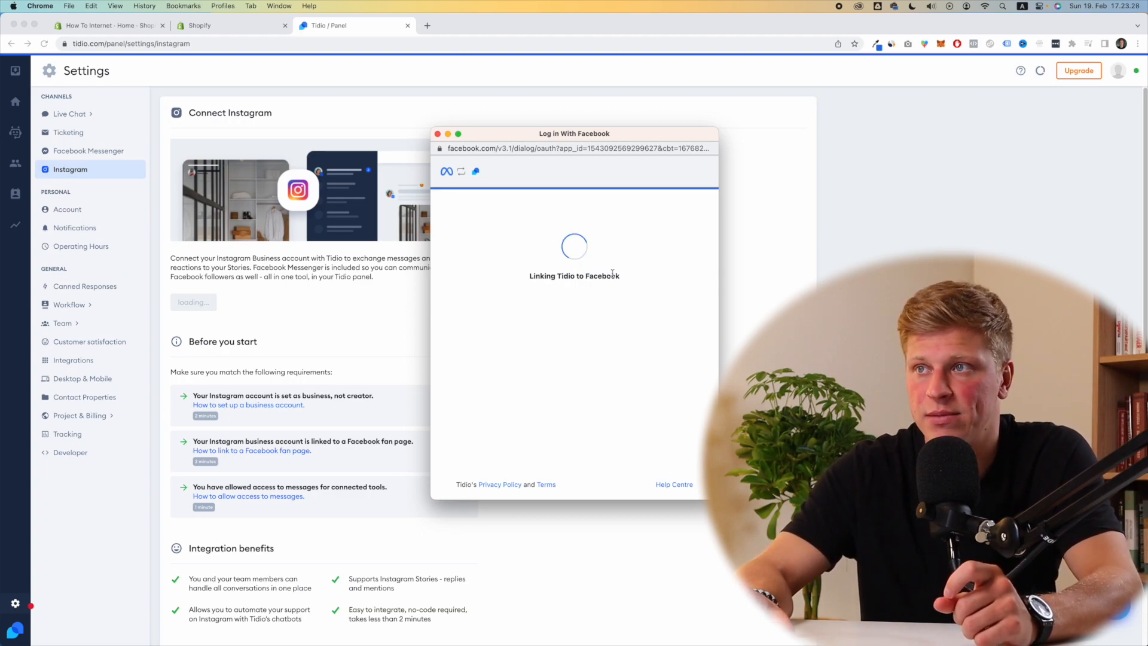
Step: Acknowledge the linked-to-Facebook confirmation and review the Integration failed heading
left_click_drag(477, 216, 606, 295)
left_click(590, 312)
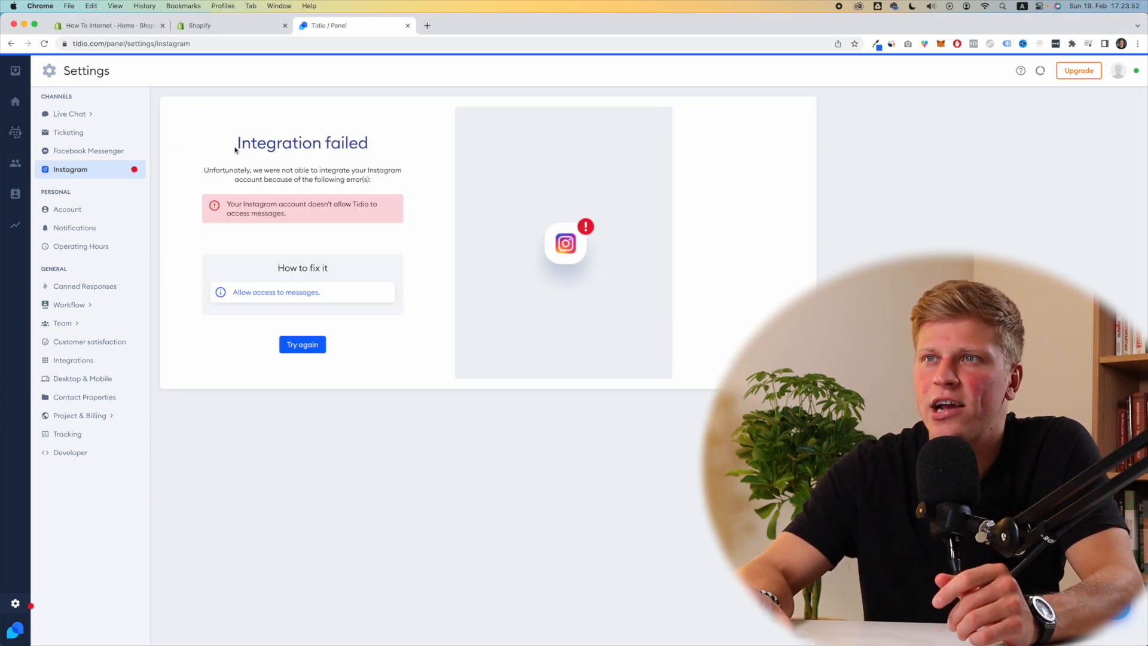
left_click_drag(234, 149, 371, 149)
left_click(371, 149)
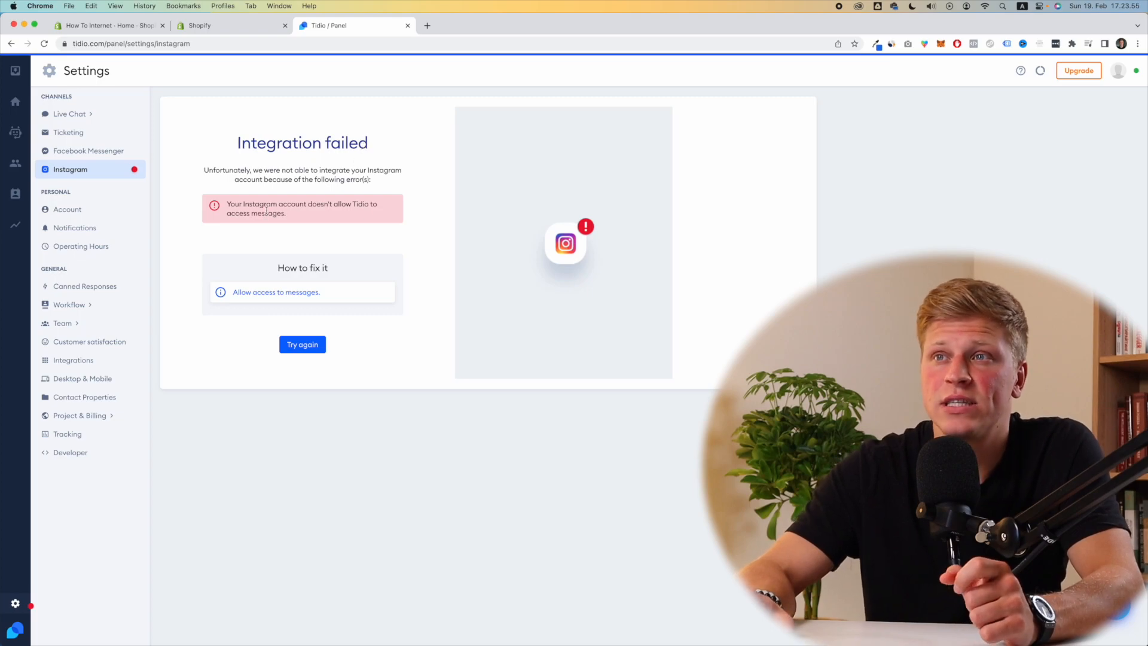
Step: Check the message-access error and open the 'Allow access to messages' help article
left_click_drag(231, 203, 287, 214)
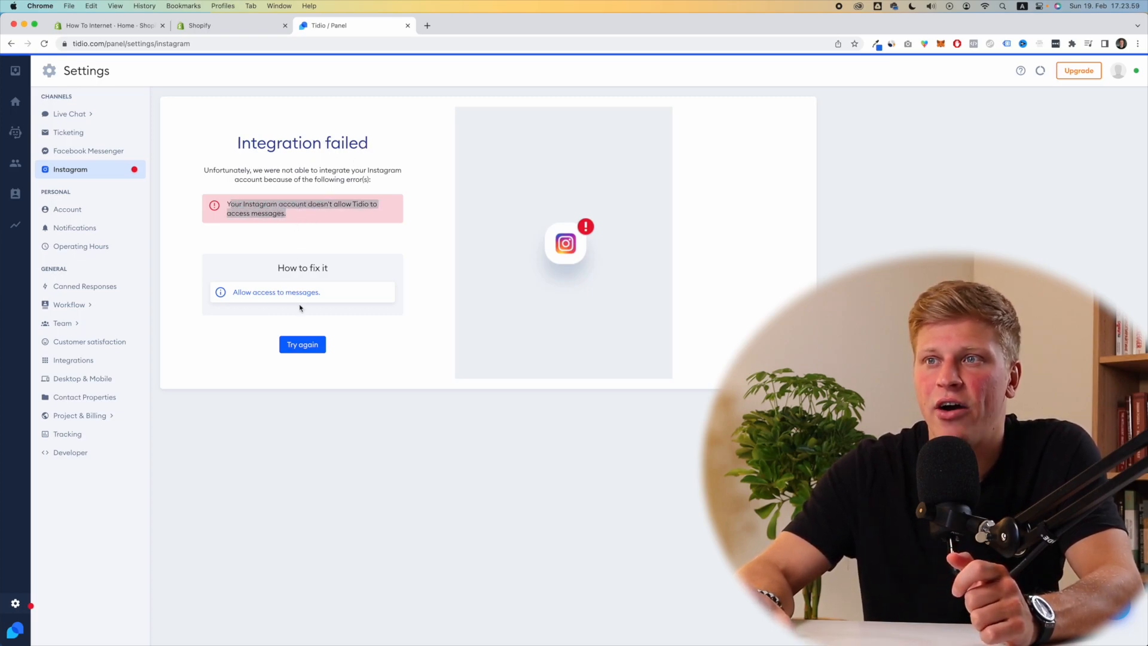
left_click(257, 293)
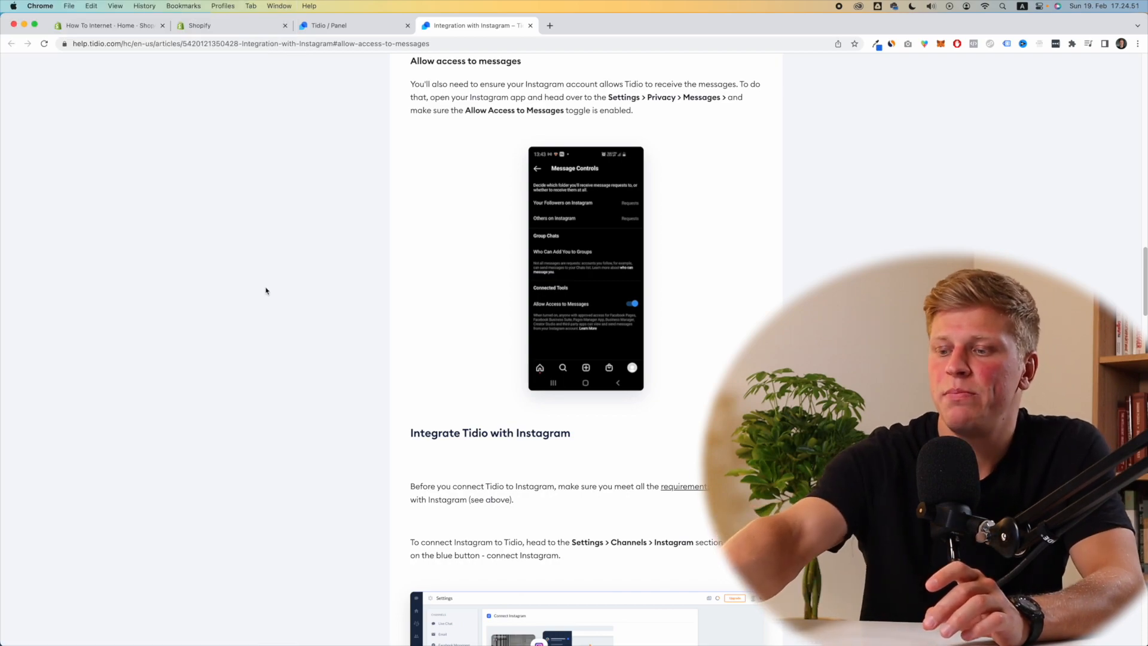
Step: Back in the Tidio panel, retry the Instagram integration and confirm the Facebook link popup
left_click(354, 25)
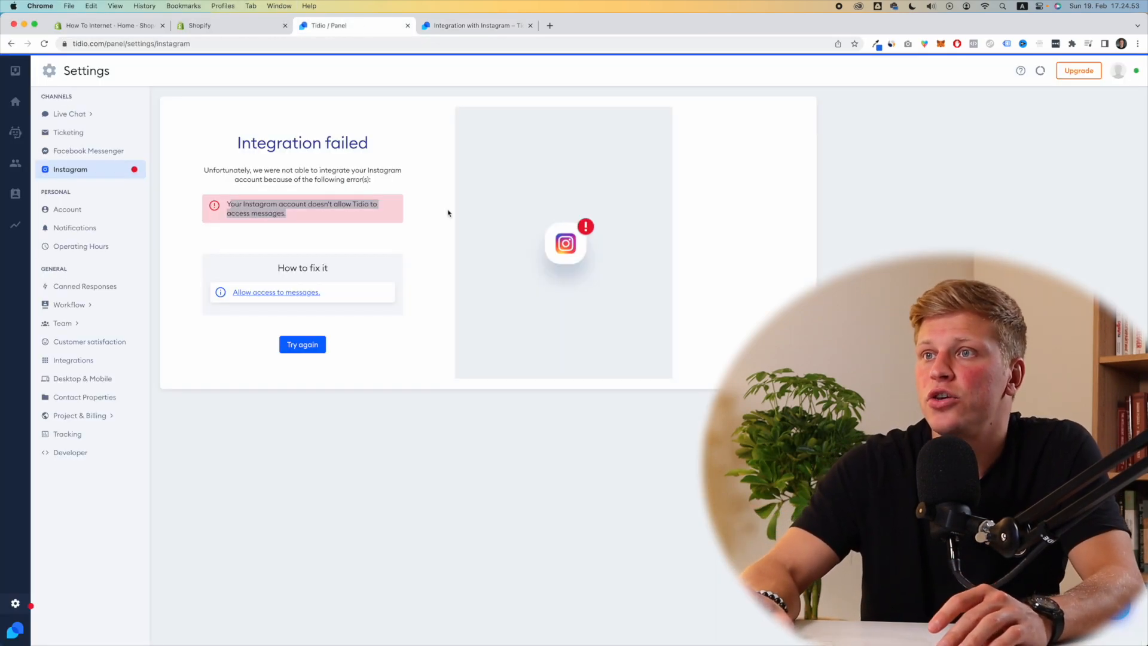
left_click(318, 348)
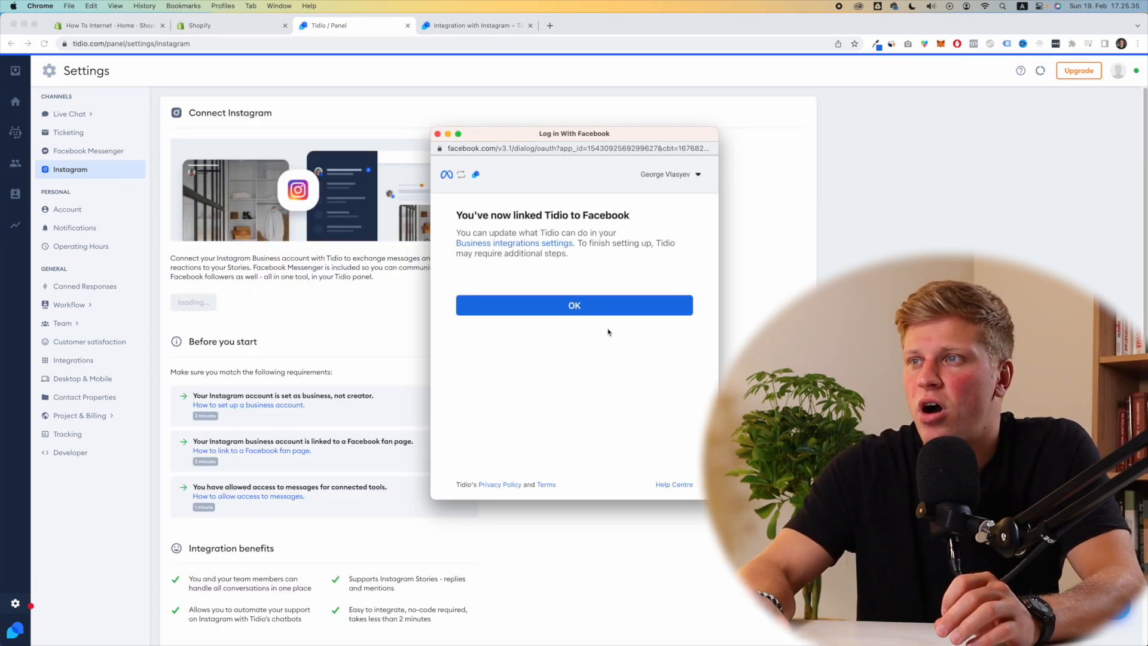
left_click(579, 308)
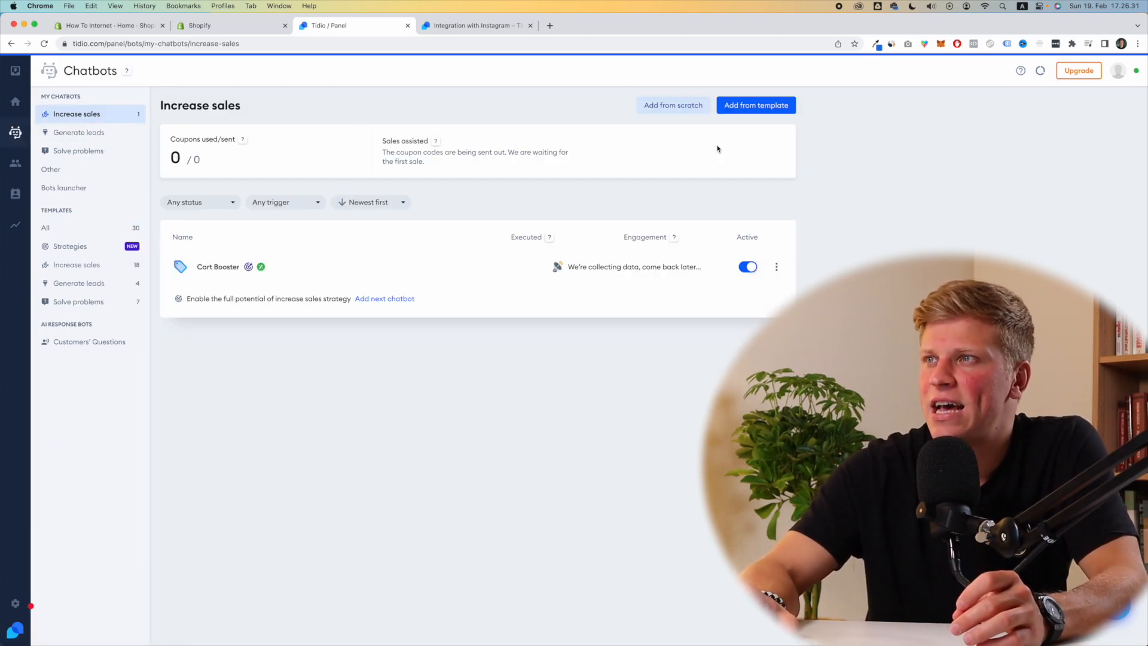
Step: Create a bot from the Autoresponder for Story Reply template and inspect its trigger and first message
left_click(751, 113)
scroll(251, 334, "down", 3)
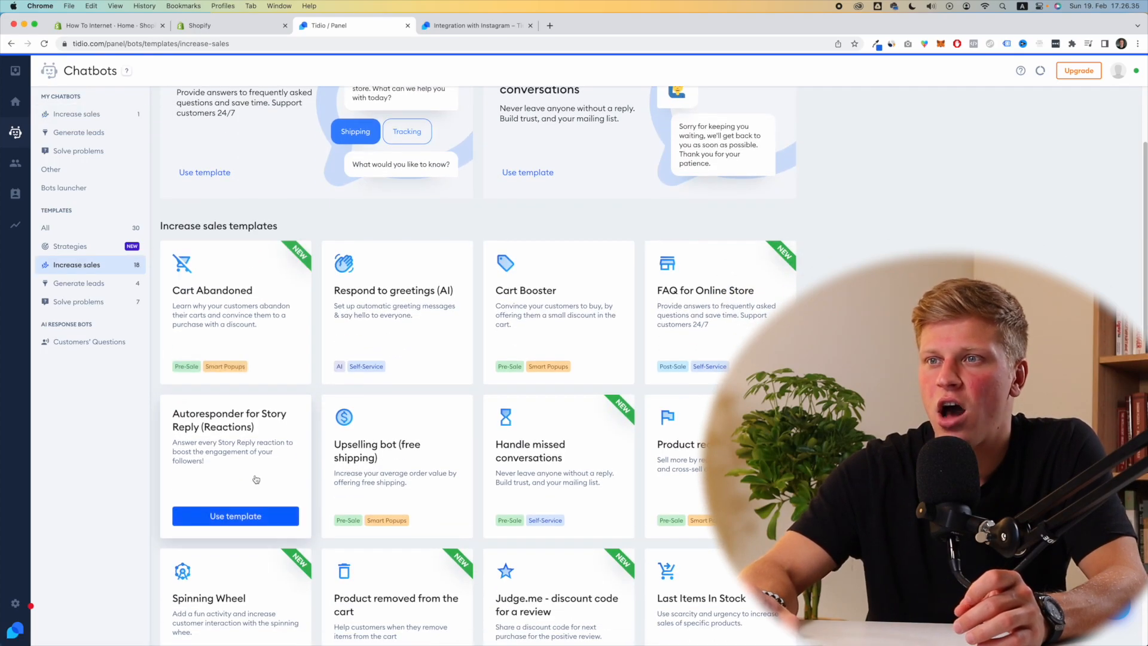
left_click(245, 517)
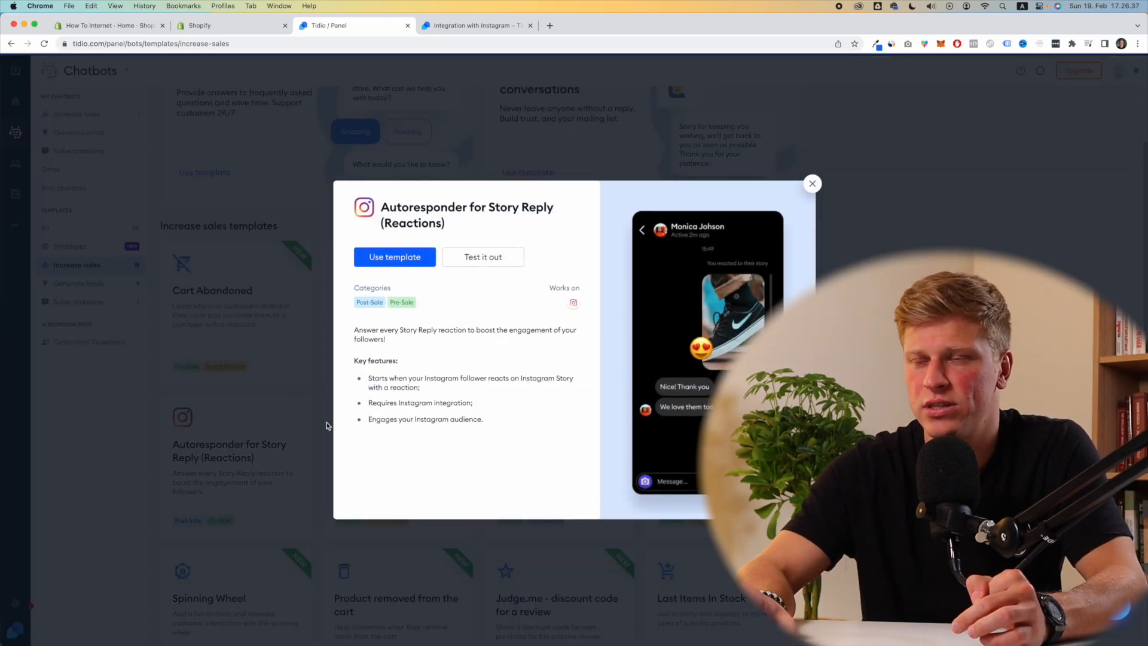
left_click(395, 257)
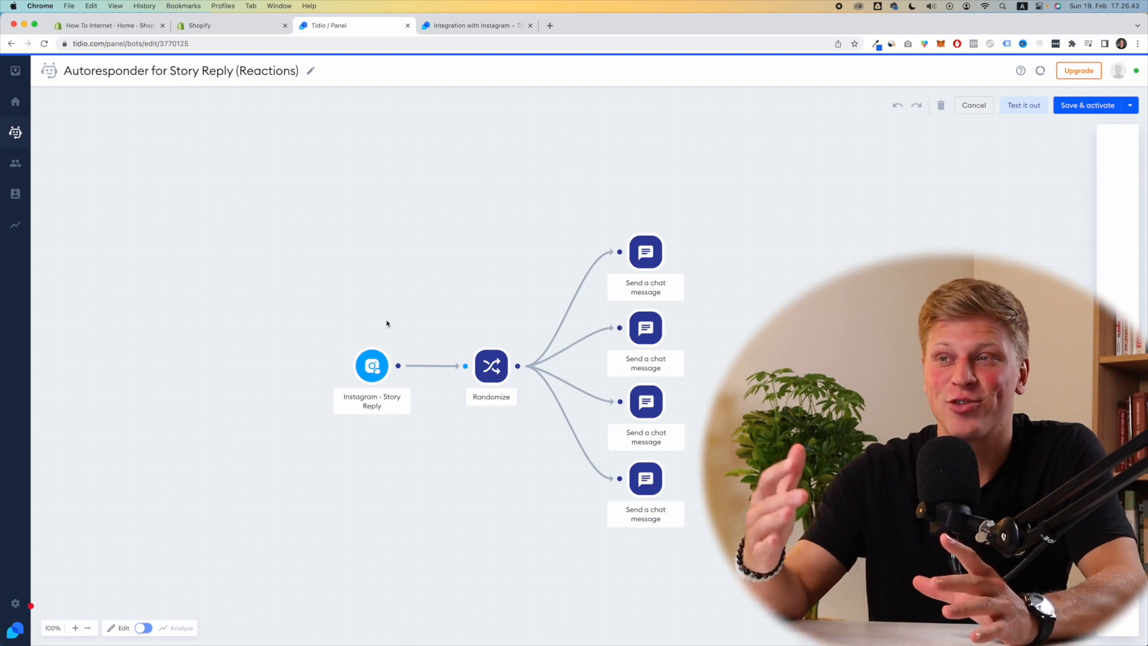
left_click(380, 362)
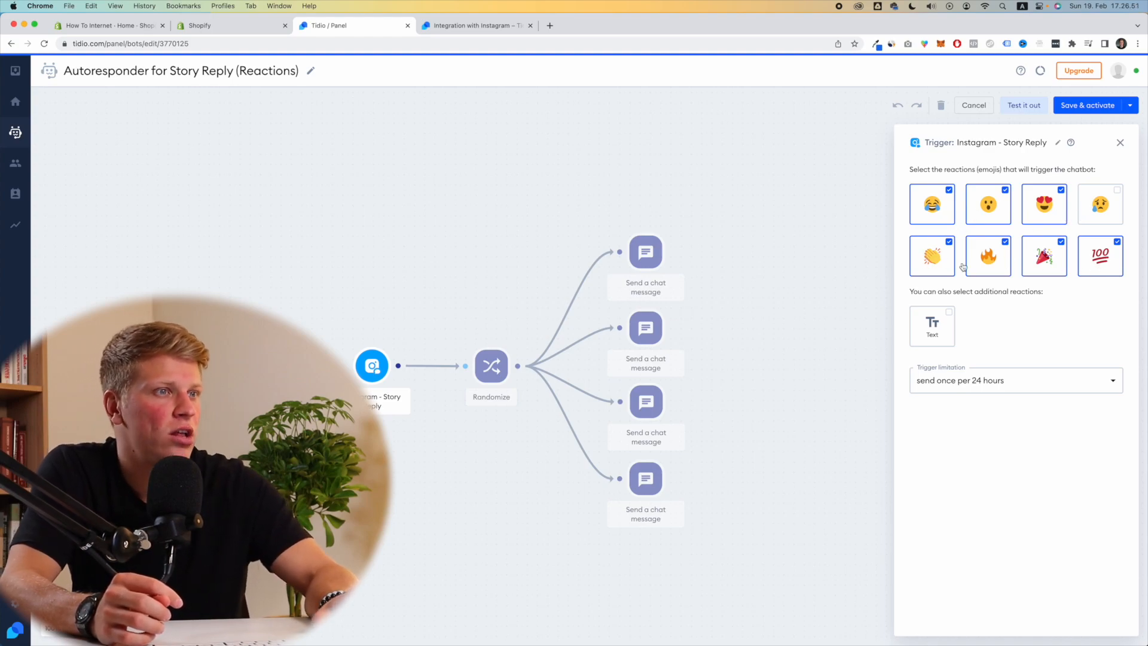
left_click(644, 258)
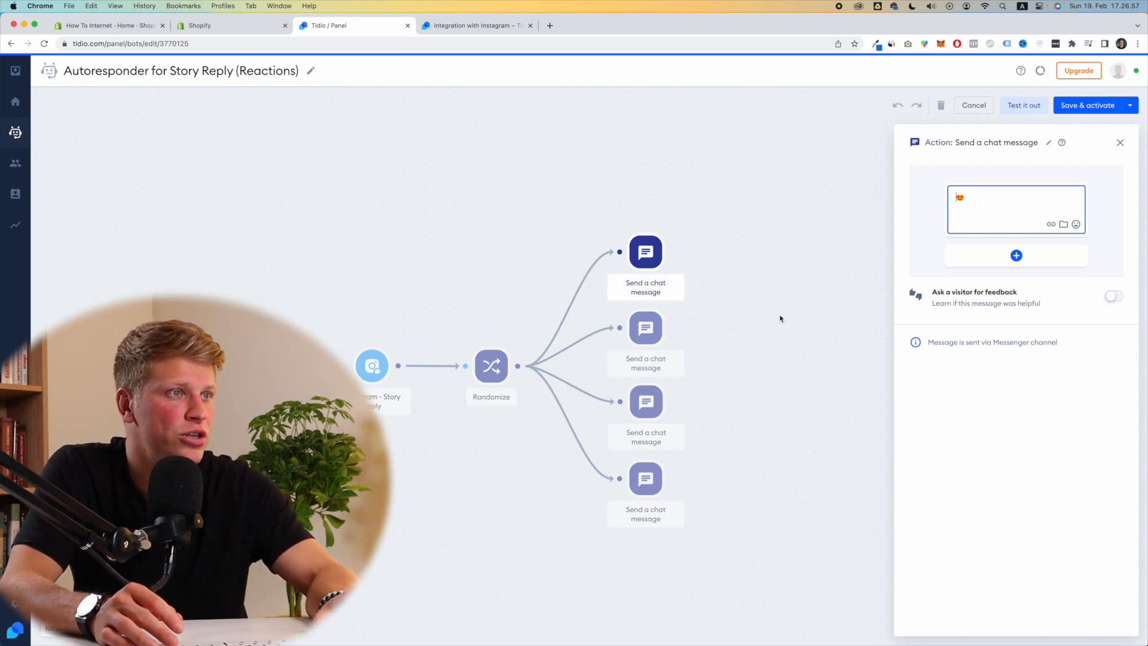
Step: Review the story autoresponder's reply messages, clear the fourth message's text, and attempt Save & activate
left_click(642, 328)
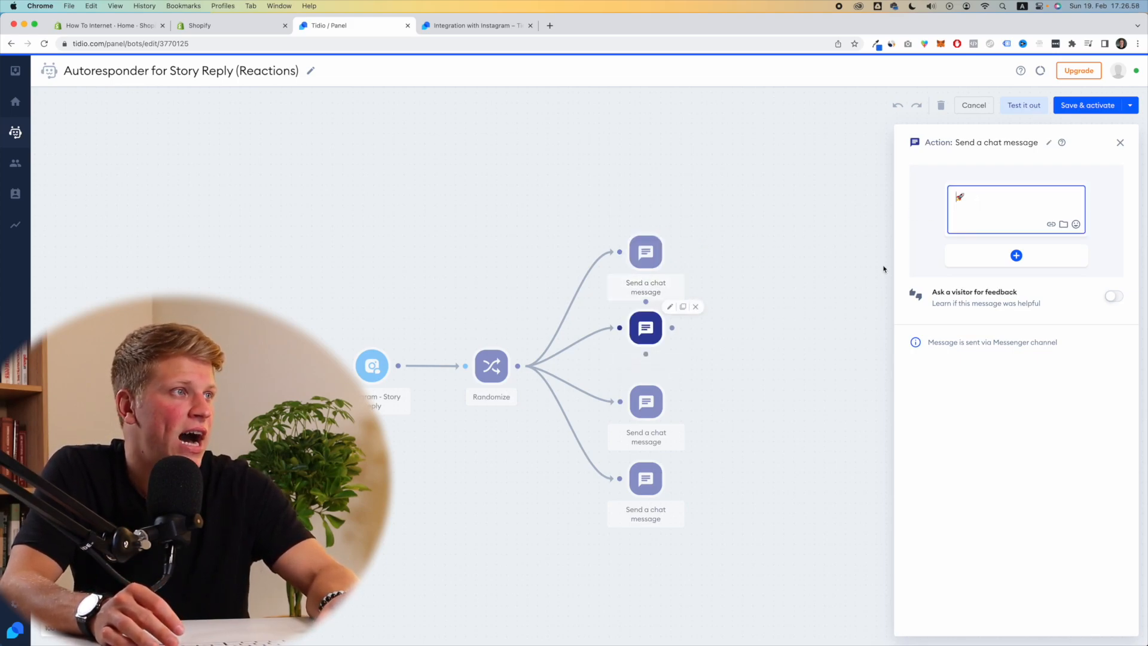
left_click(651, 406)
left_click(647, 483)
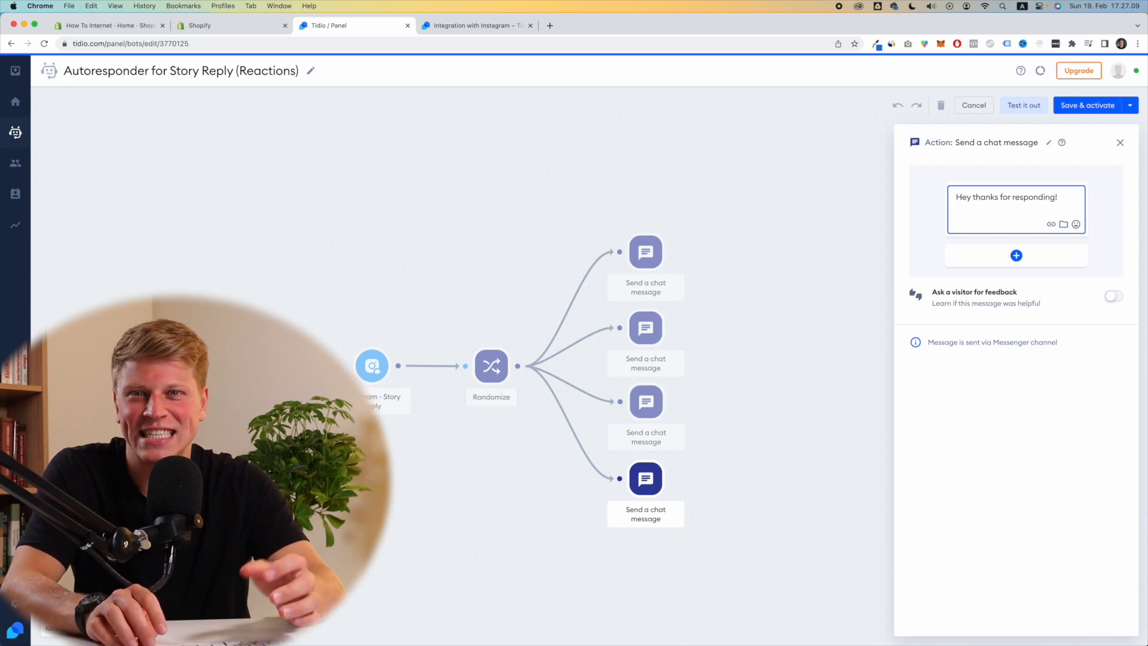
key("super+a")
key("BackSpace")
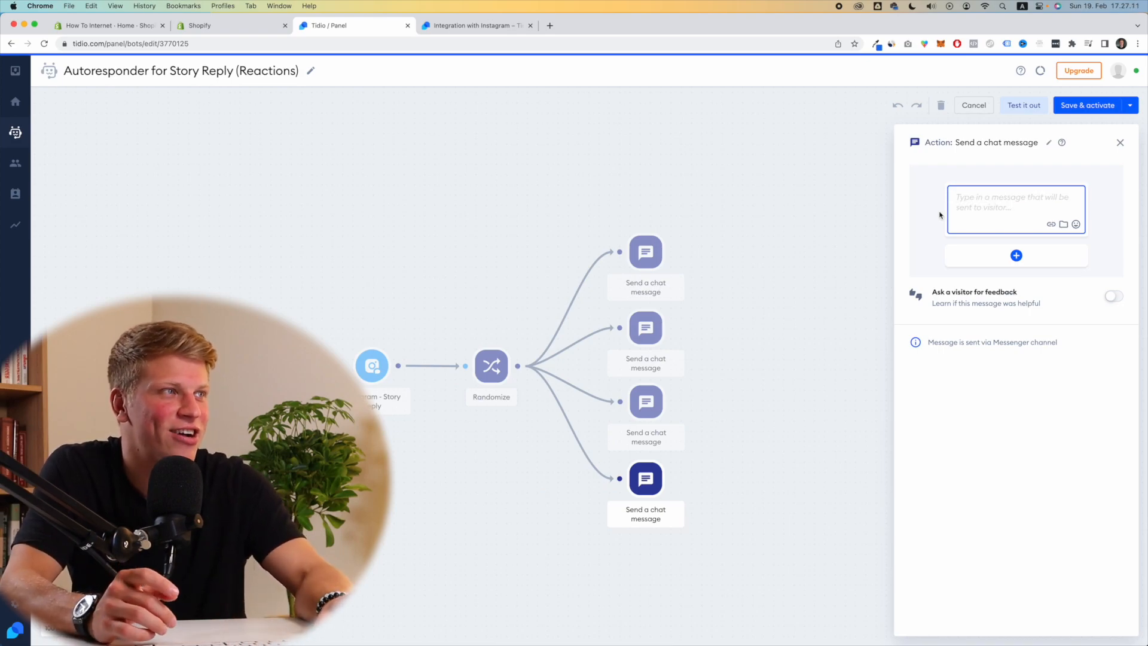
left_click(1083, 111)
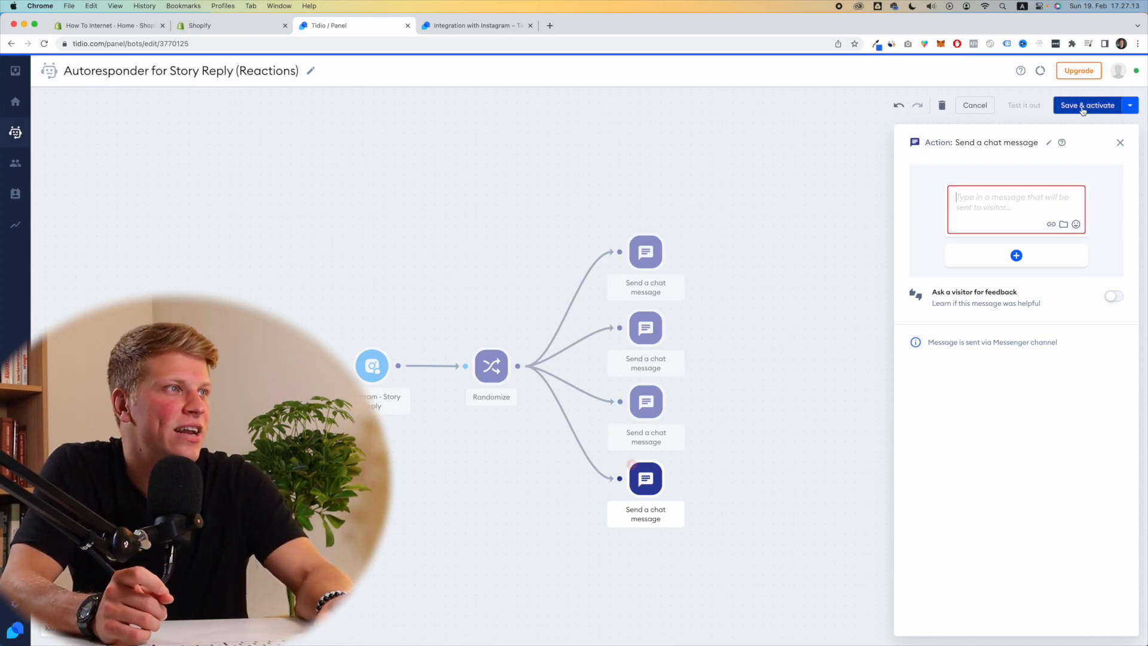
left_click(1076, 114)
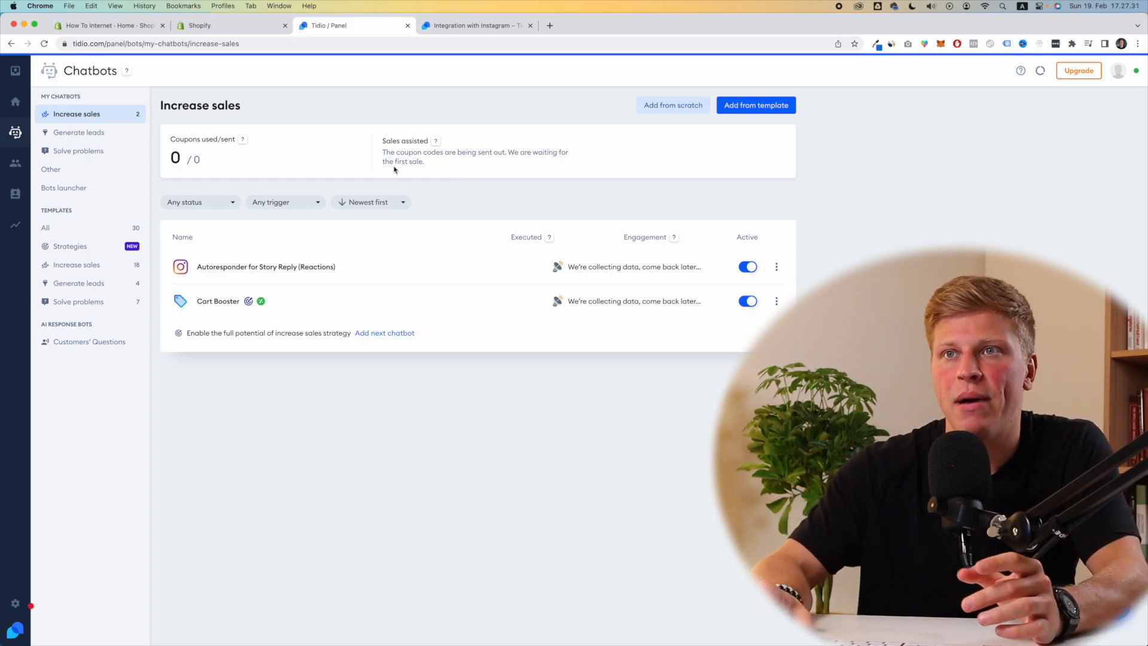
Step: Browse the chatbot template list for another bot, then return to the Dashboard
left_click(771, 107)
scroll(492, 328, "down", 5)
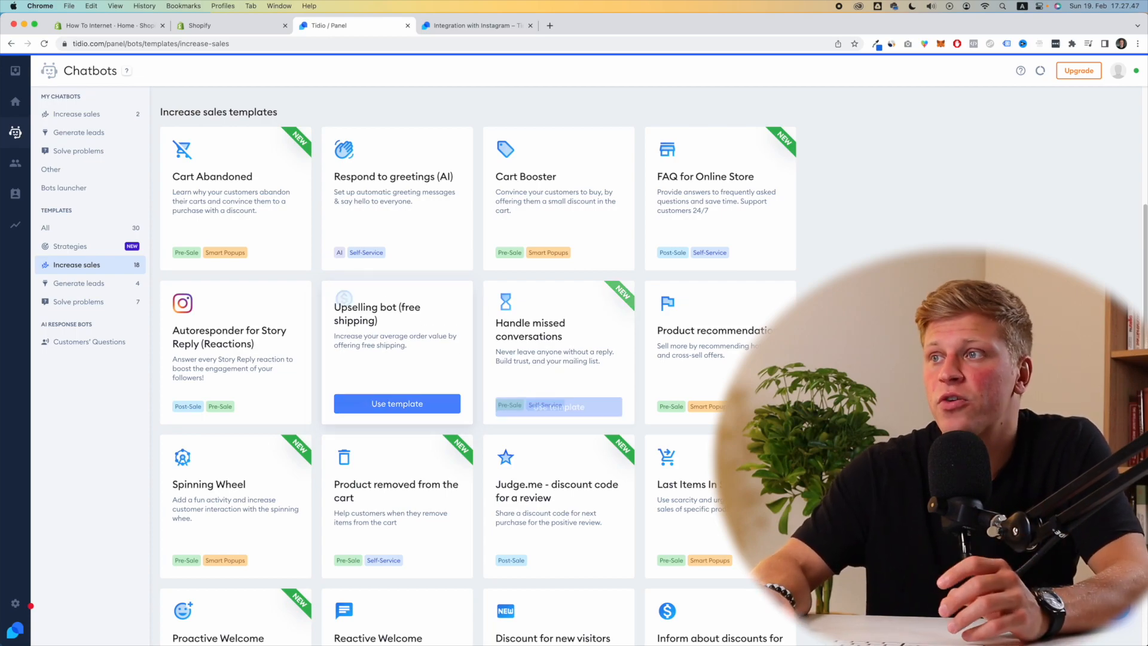
scroll(538, 358, "down", 5)
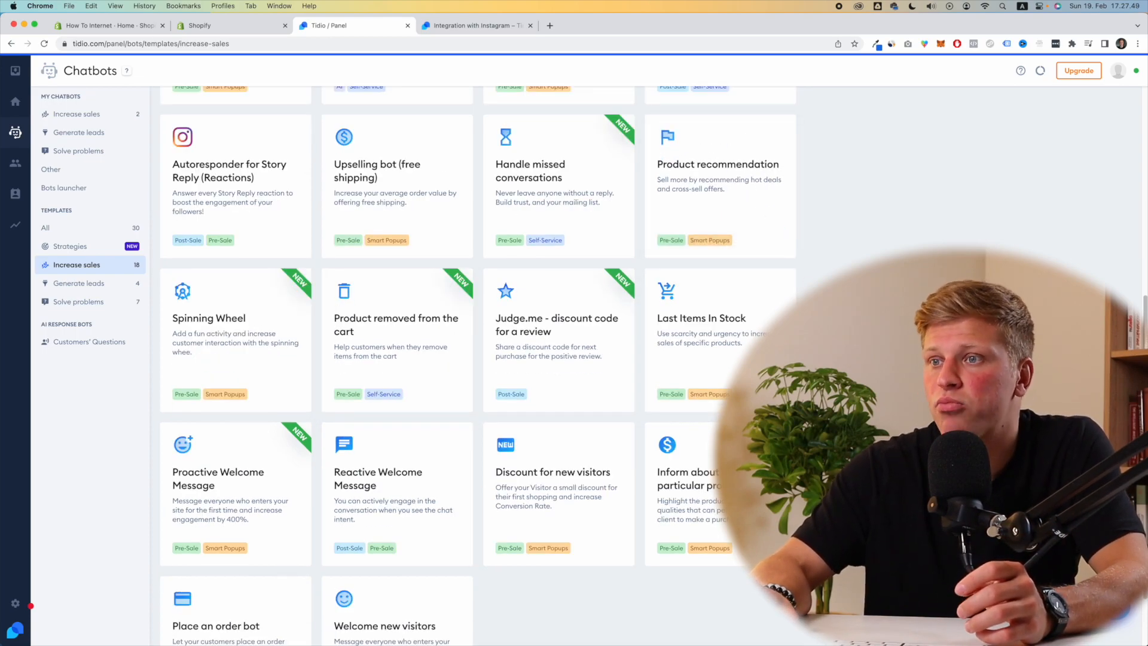
scroll(538, 359, "down", 3)
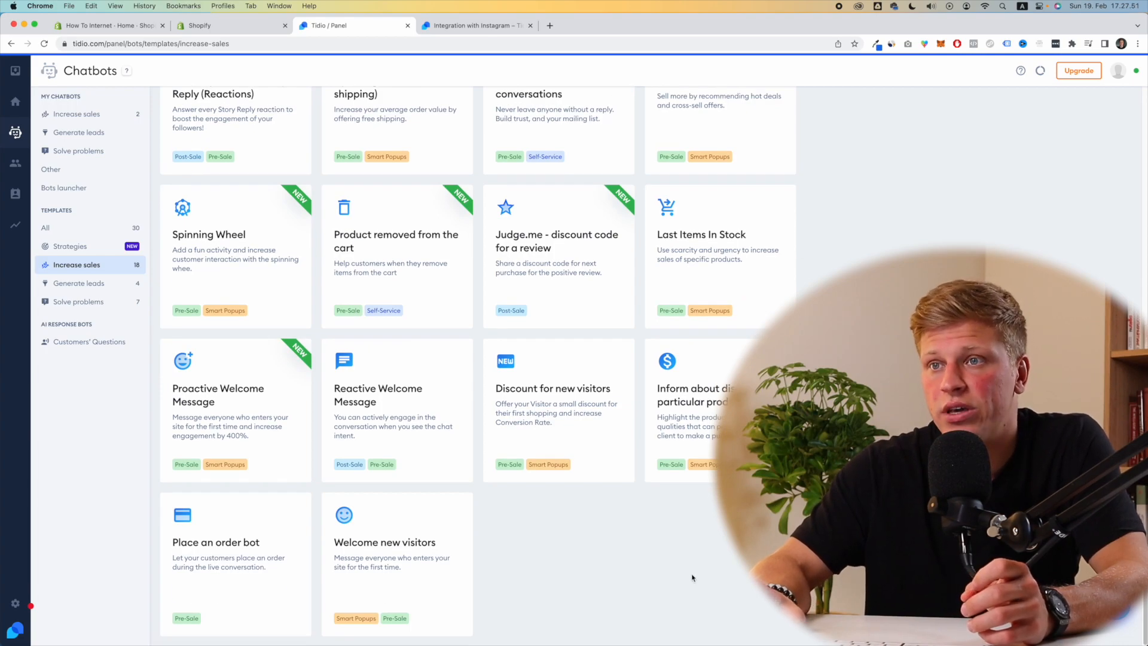
scroll(687, 571, "up", 10)
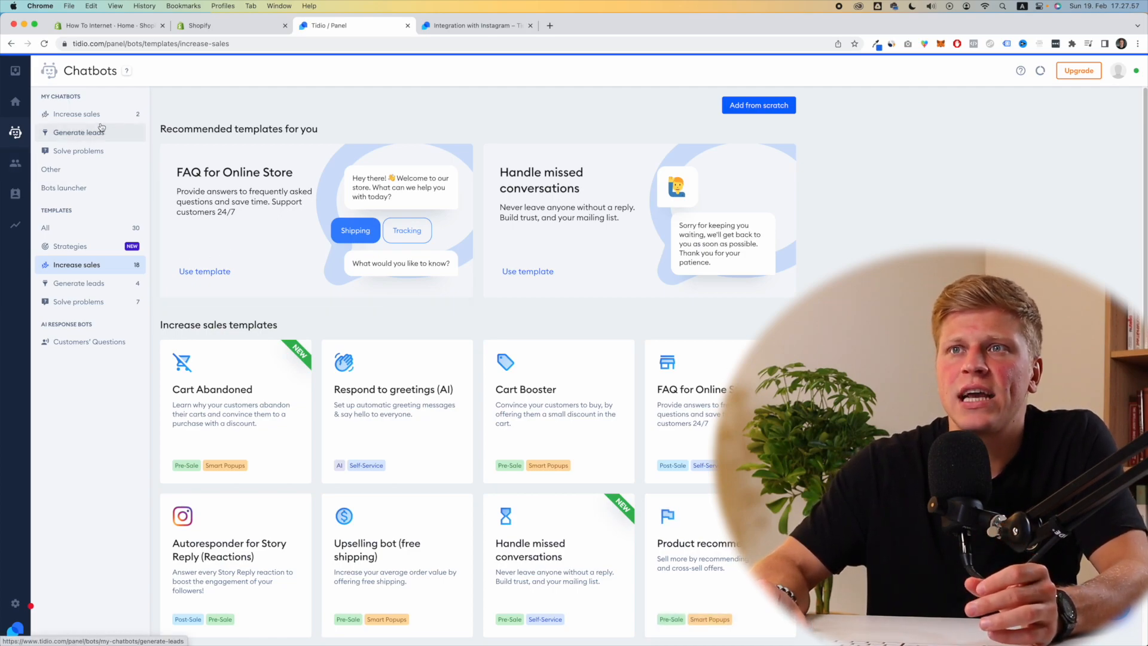
left_click(15, 101)
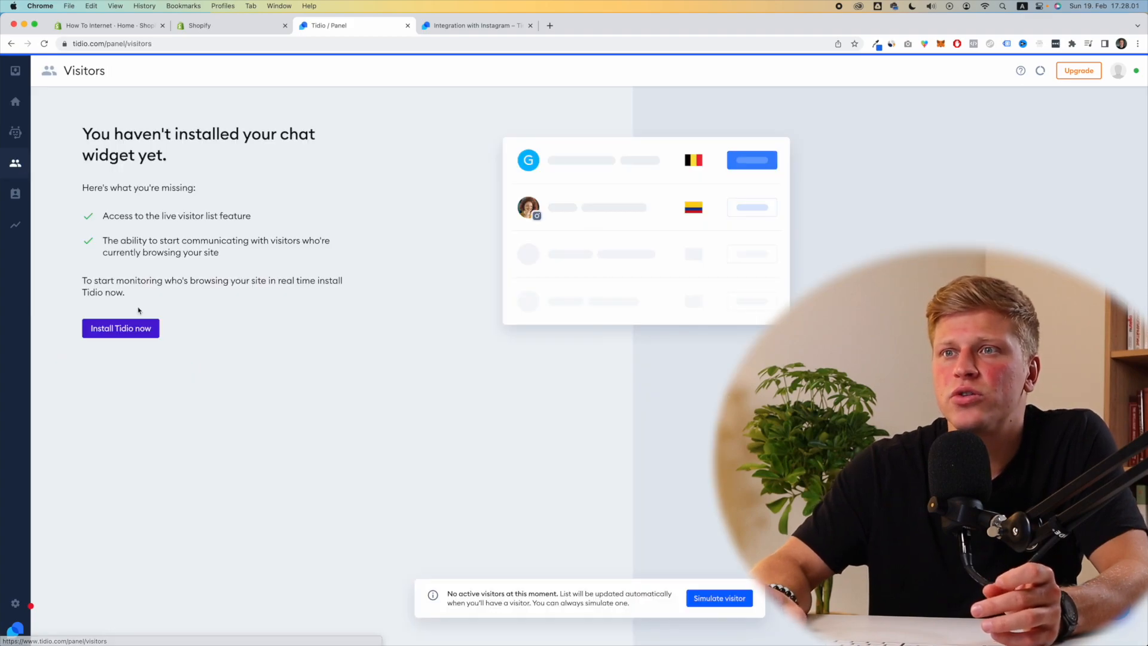
Step: Open the chat widget installation settings and launch the Shopify Theme Editor from them
left_click(106, 330)
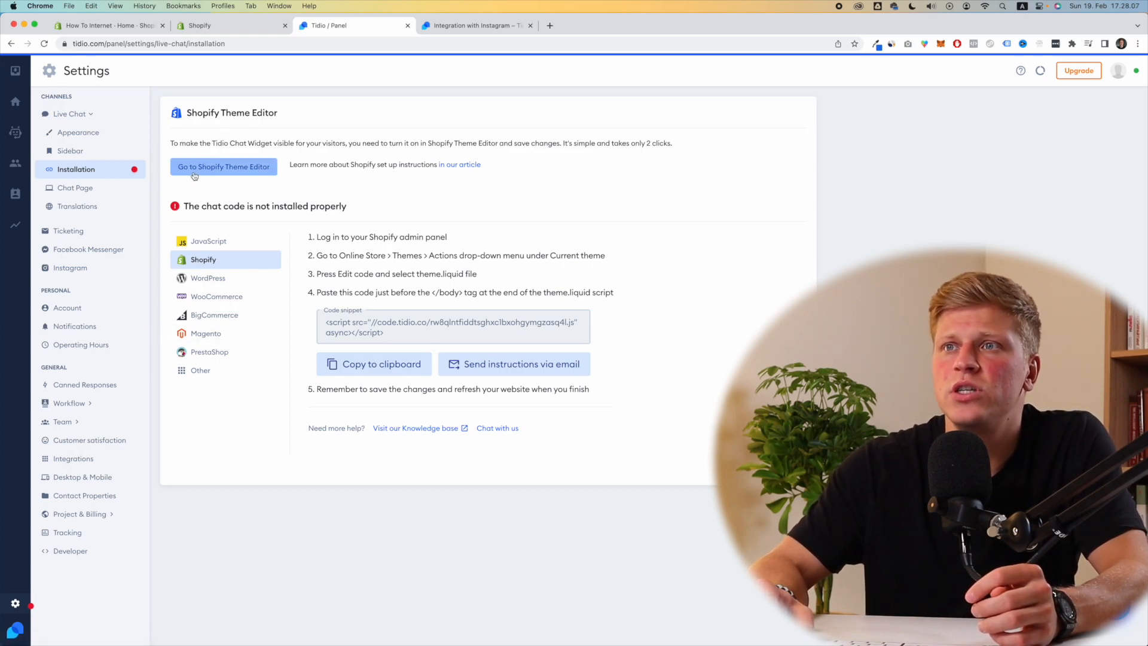
left_click(224, 174)
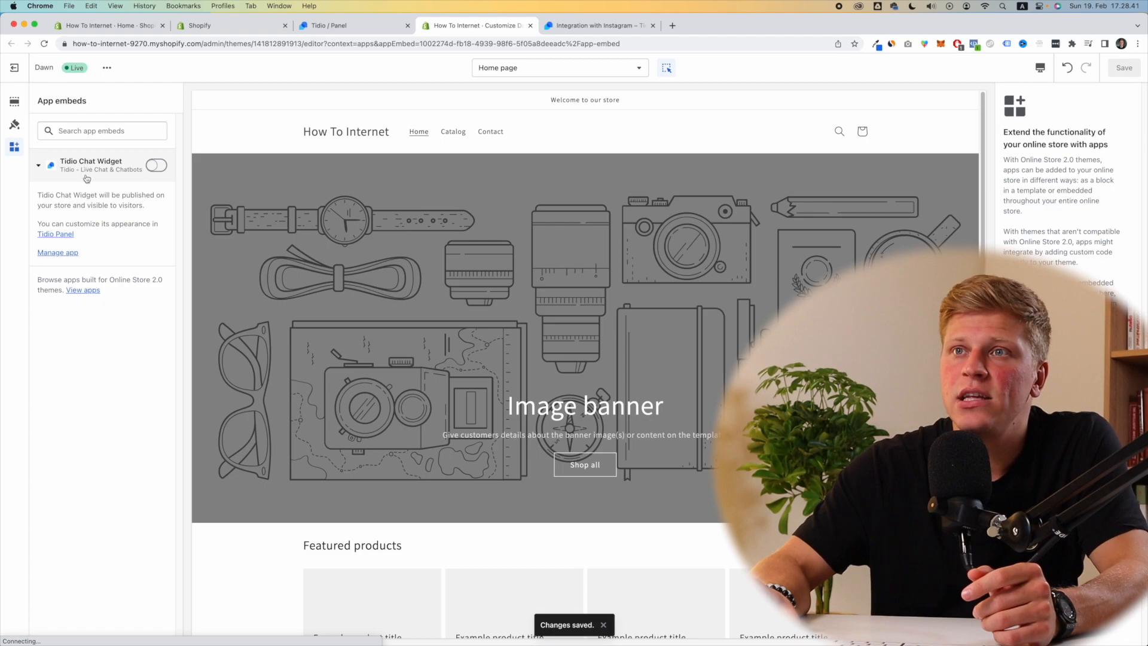
Step: Enable the Tidio Chat Widget app embed, save the theme, and close the editor tab
left_click(160, 167)
left_click(1132, 70)
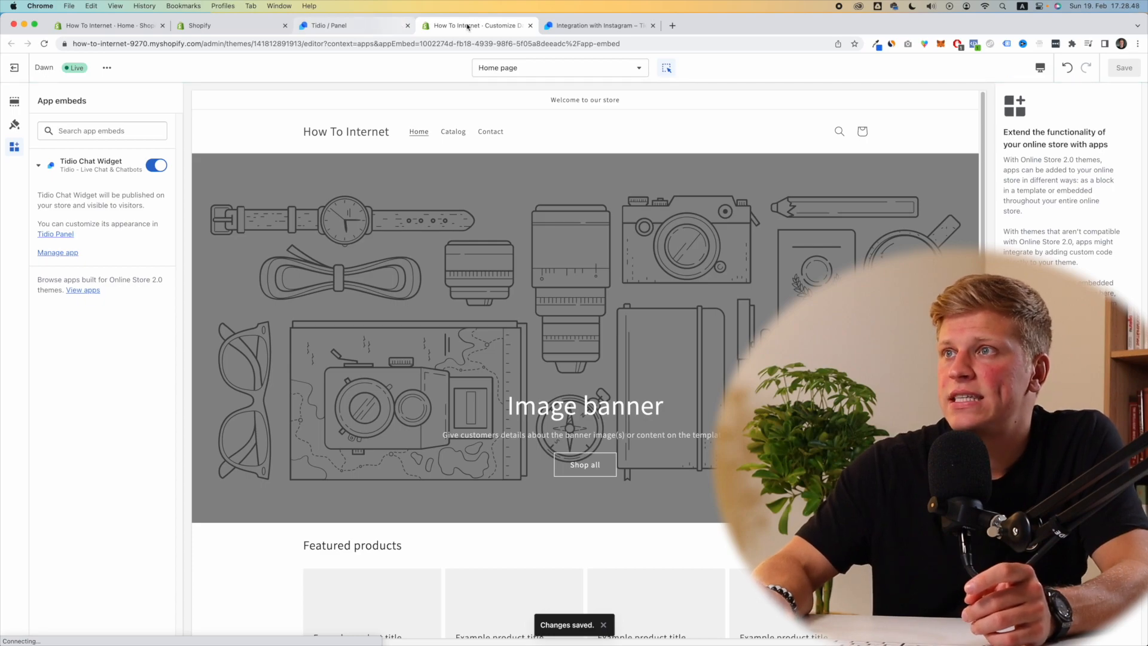
left_click(531, 25)
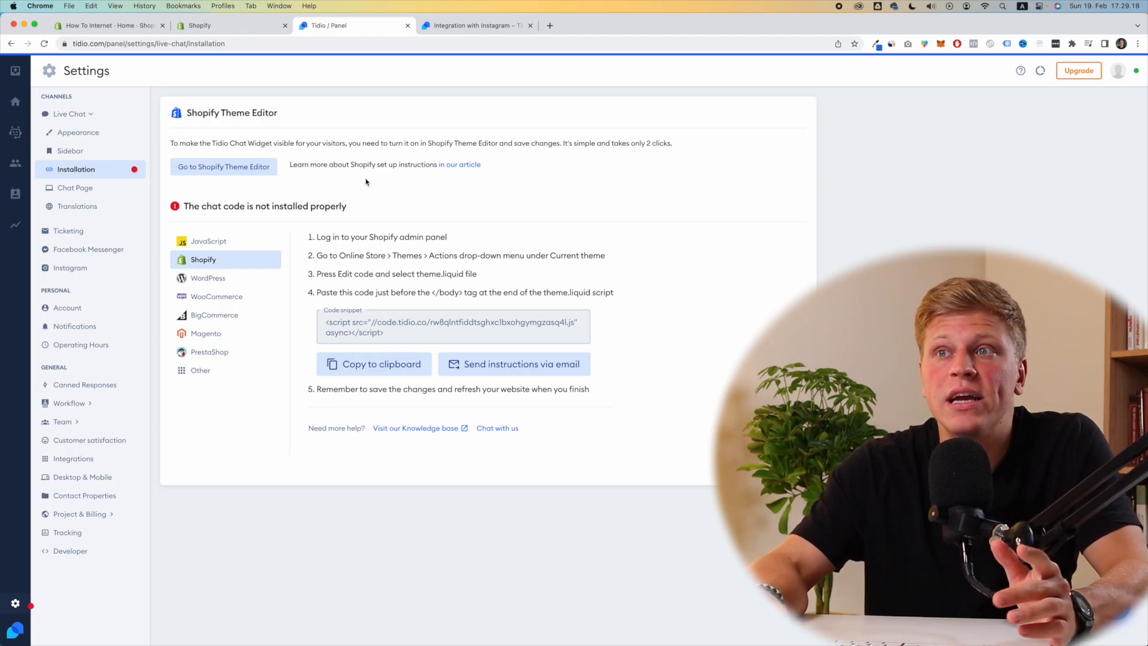
Step: Copy Tidio's Shopify chat code snippet to the clipboard and switch to the Shopify admin
left_click_drag(208, 206, 278, 200)
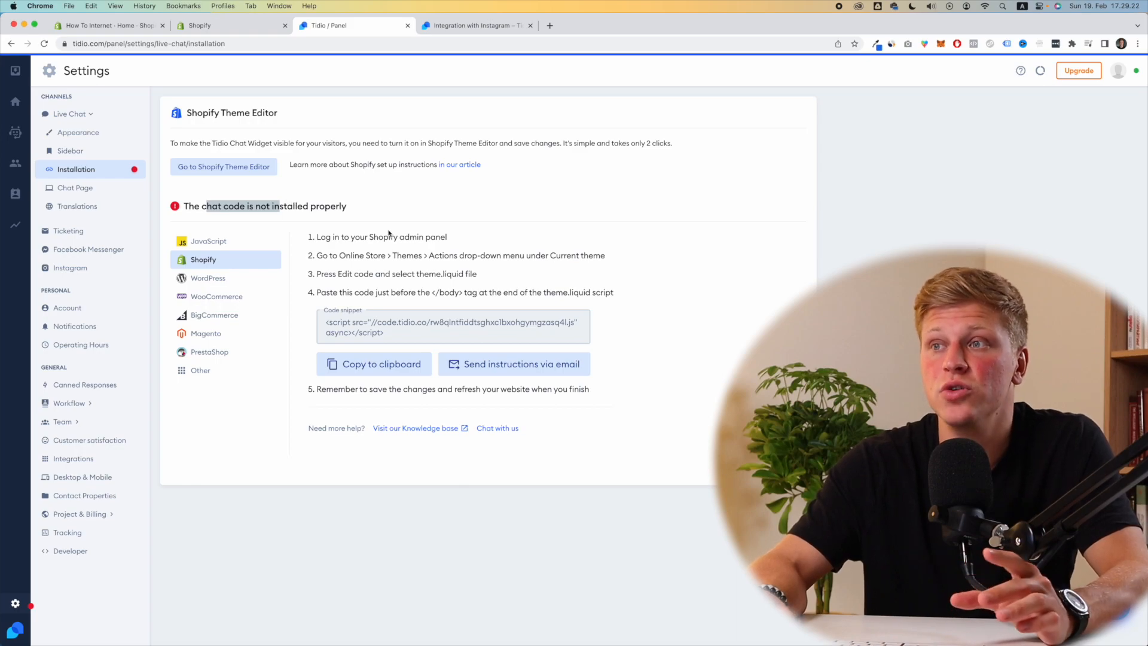
left_click(354, 364)
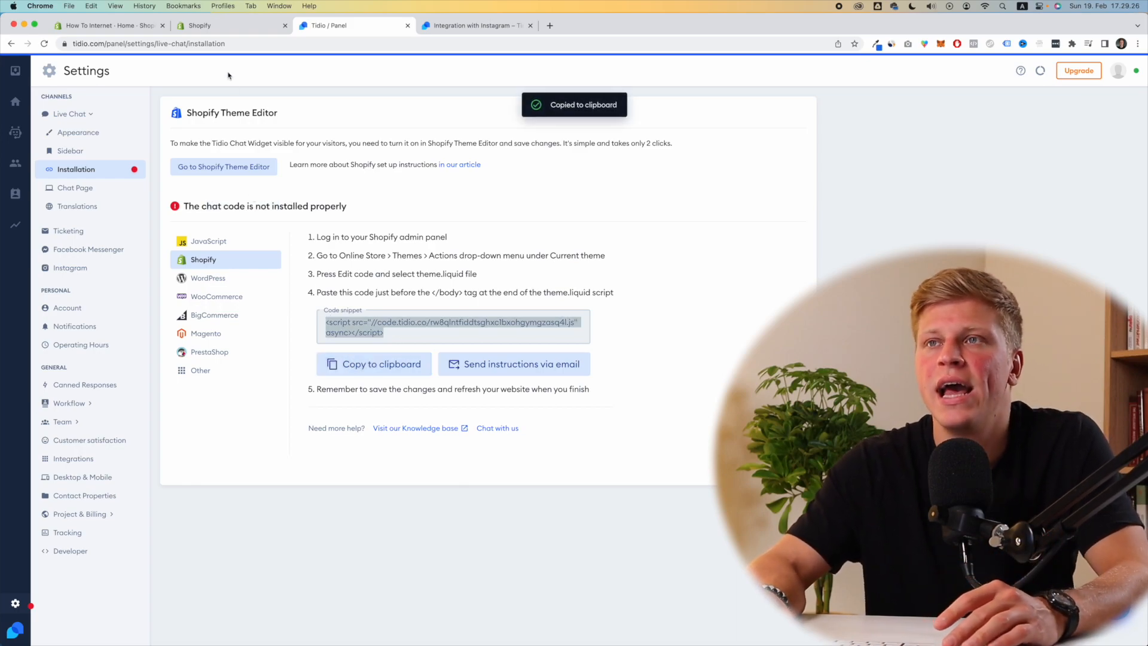
left_click(140, 29)
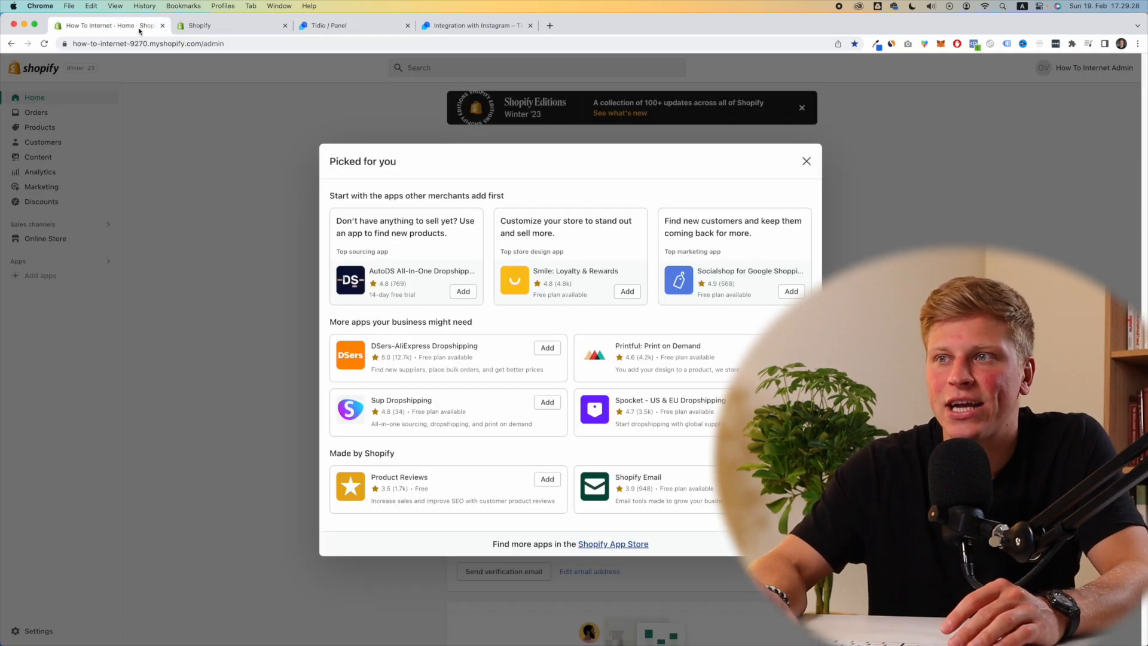
Step: Dismiss the recommended apps popup and open the Dawn theme's code editor
left_click(803, 160)
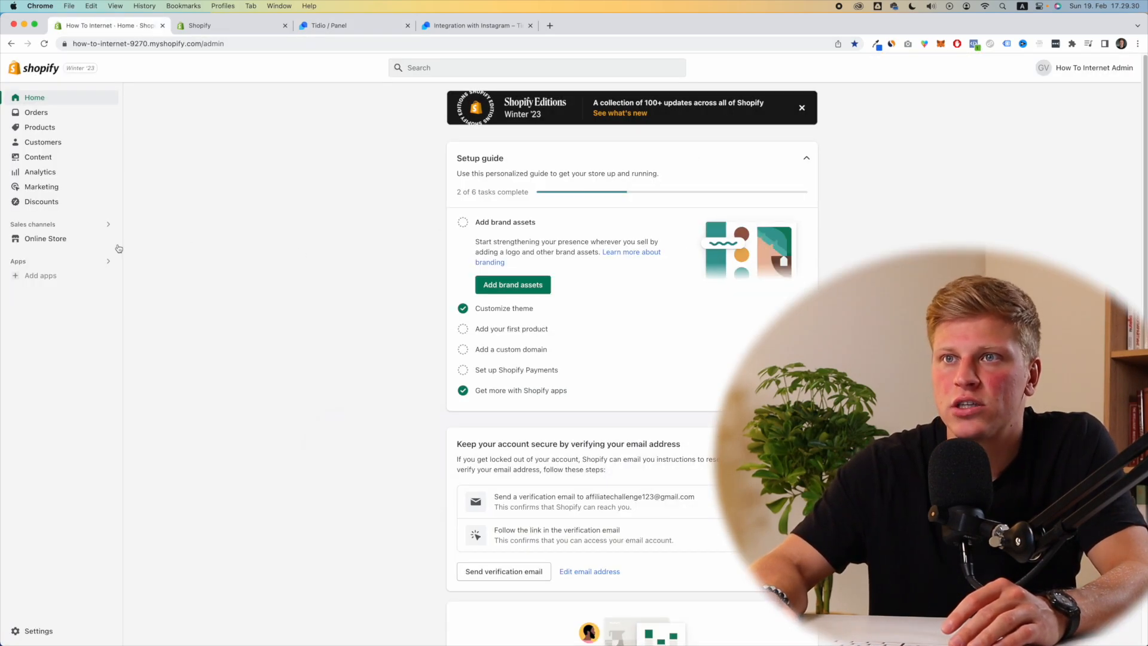
left_click(60, 244)
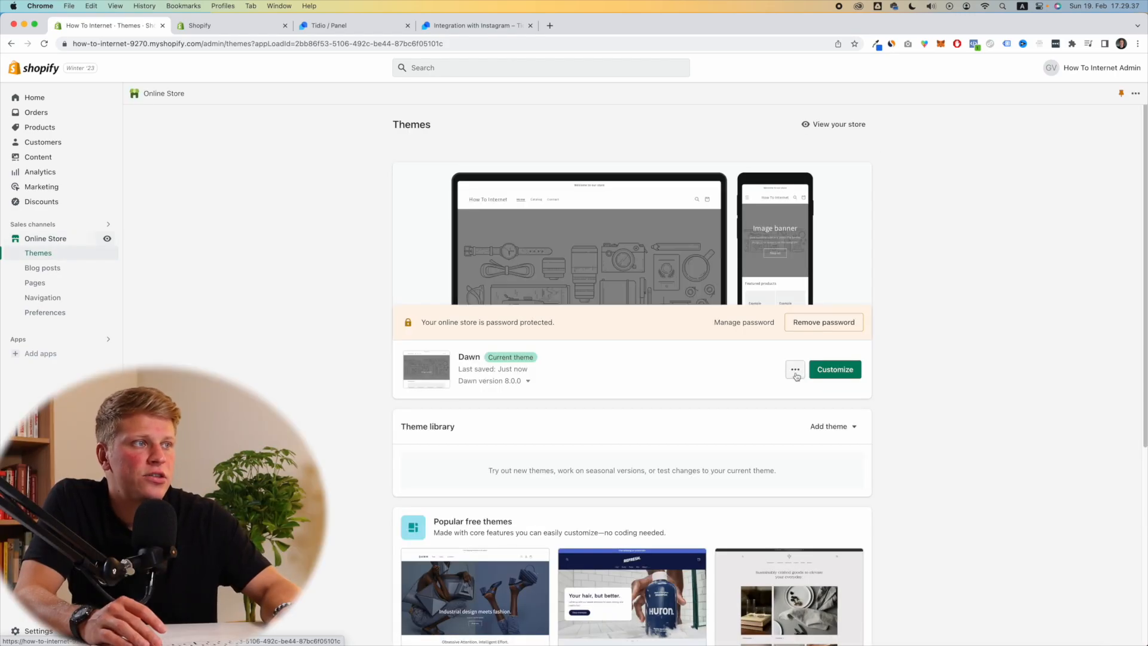
left_click(795, 370)
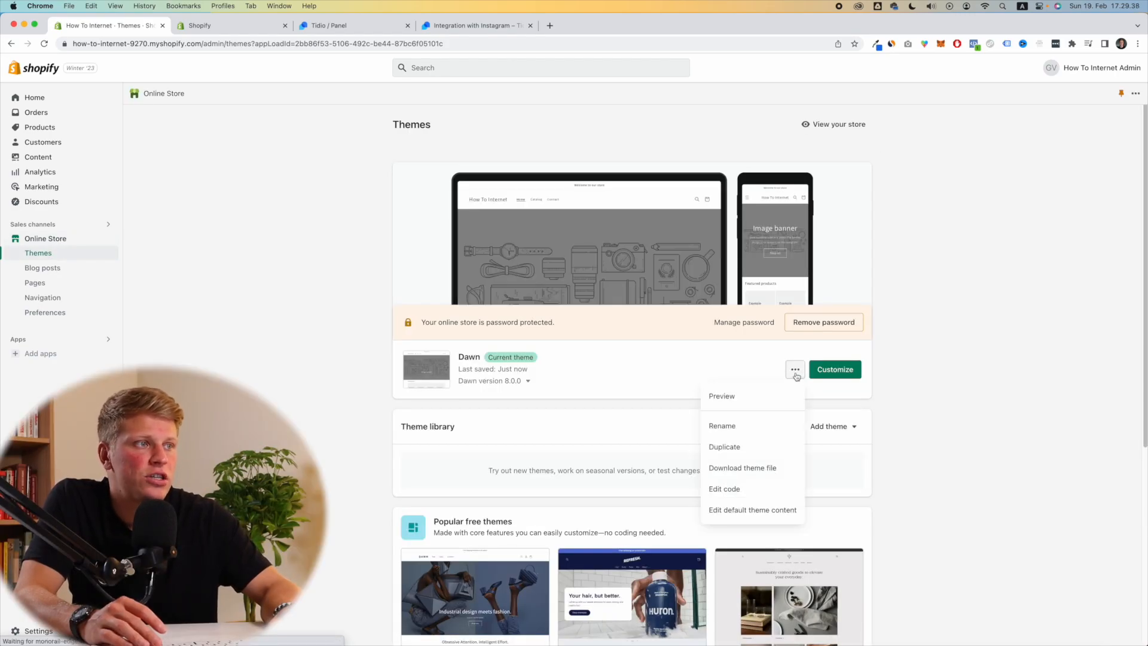
left_click(750, 489)
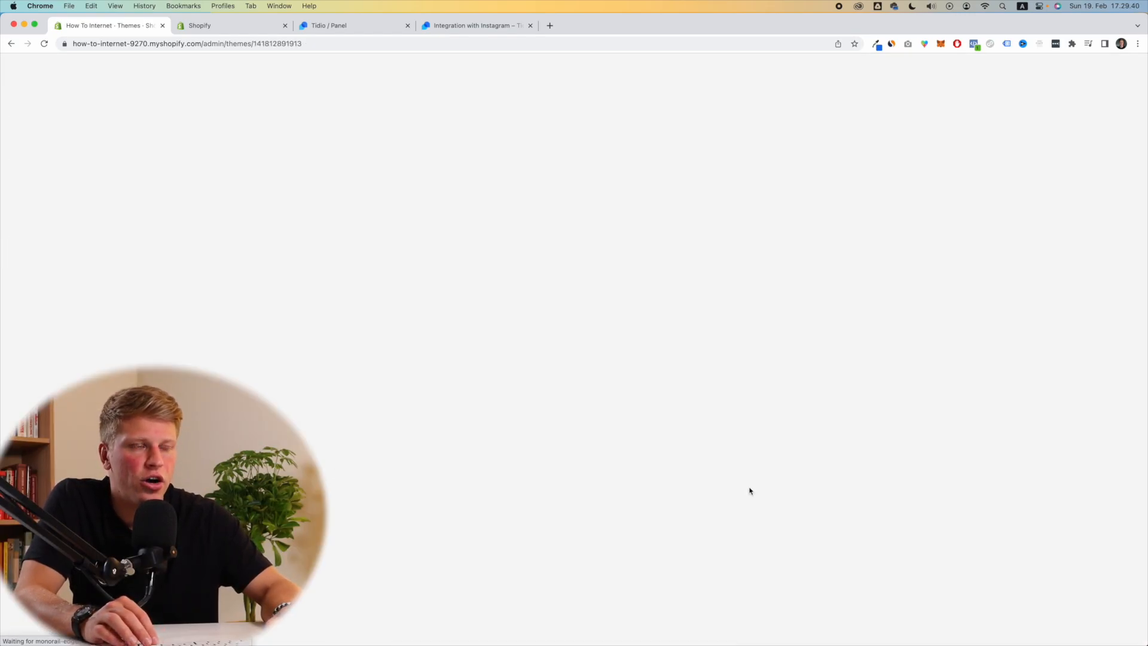
Step: Check Tidio's paste instructions, then open theme.liquid and scroll to its closing </body> tag
left_click(328, 26)
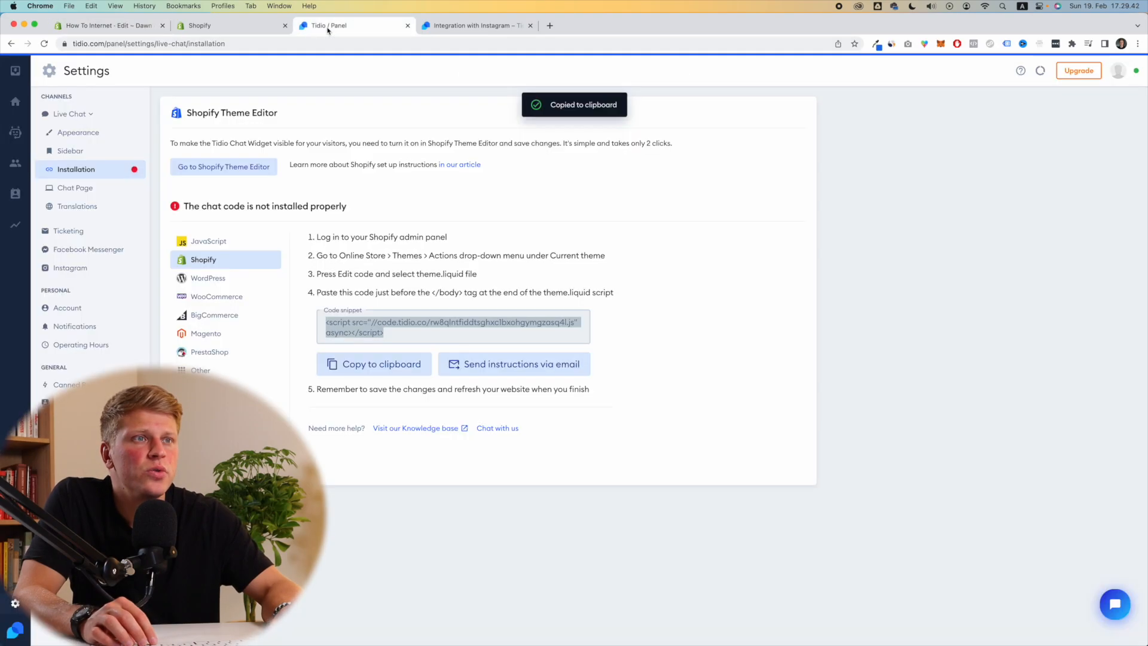
left_click_drag(370, 294, 613, 295)
left_click(607, 294)
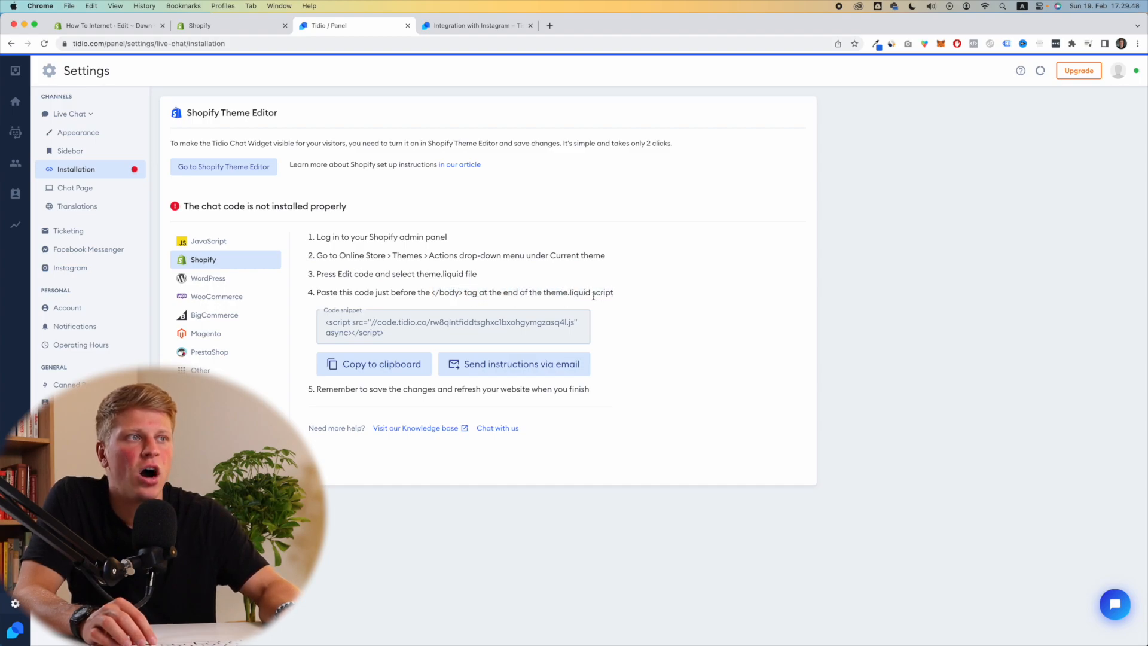
left_click(108, 25)
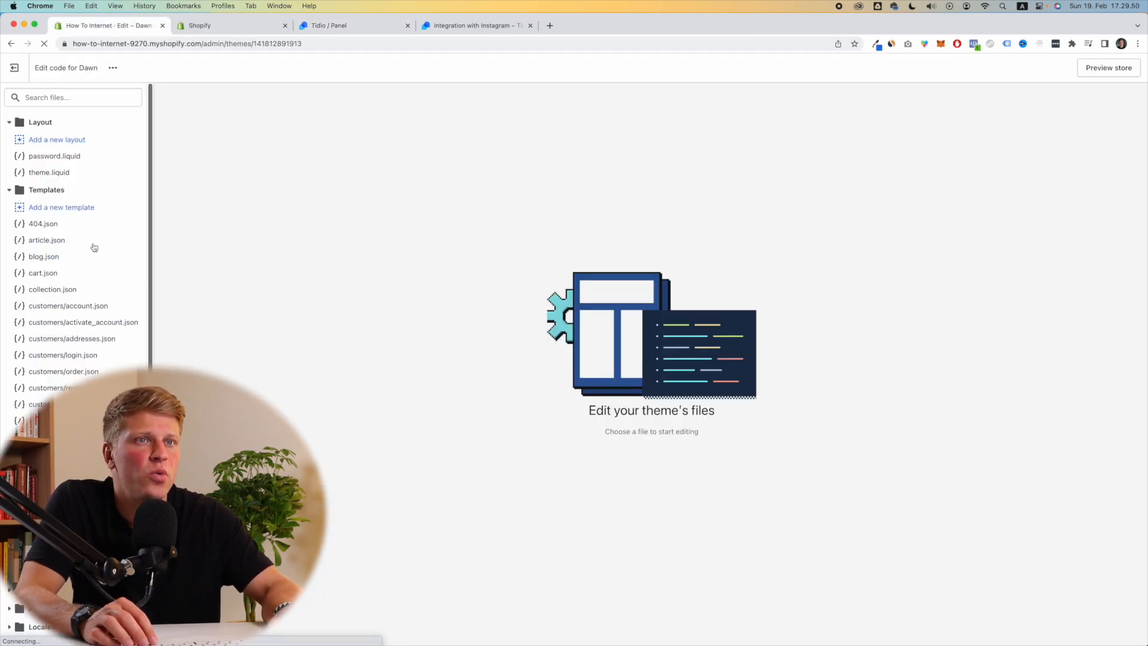
left_click(65, 173)
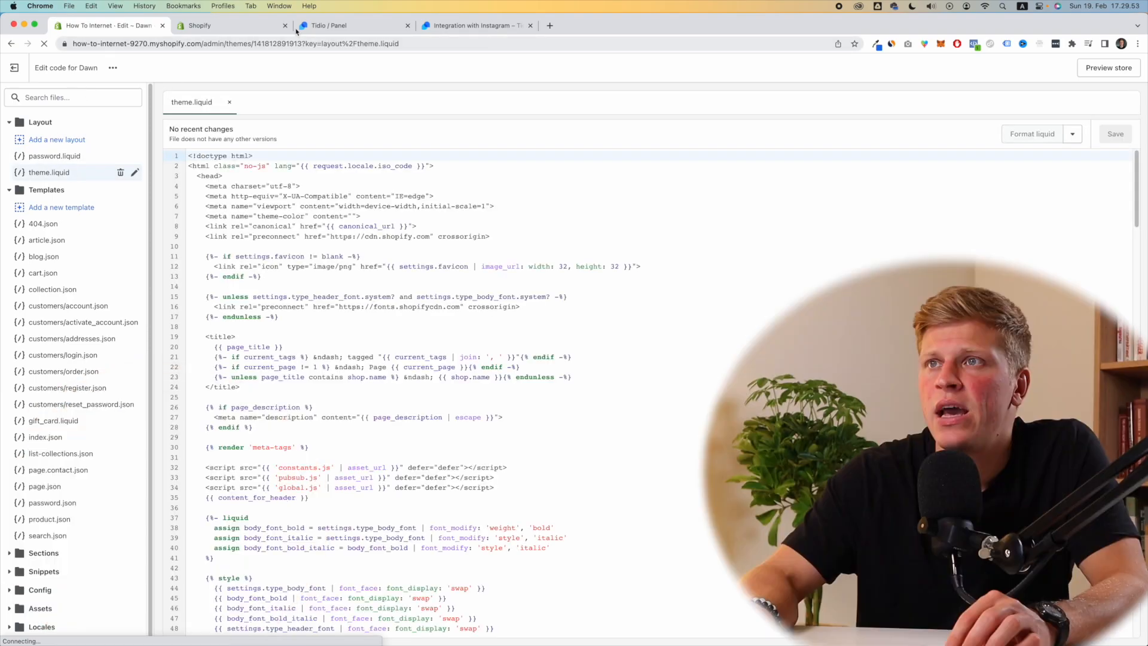
left_click(346, 26)
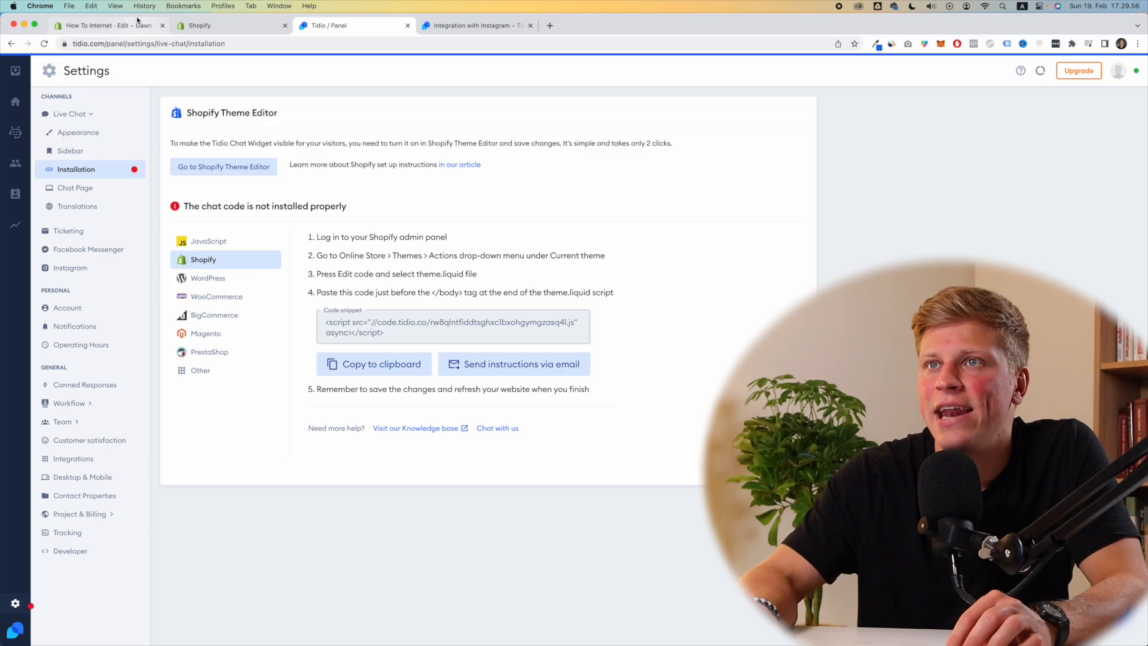
left_click(108, 26)
scroll(246, 327, "down", 20)
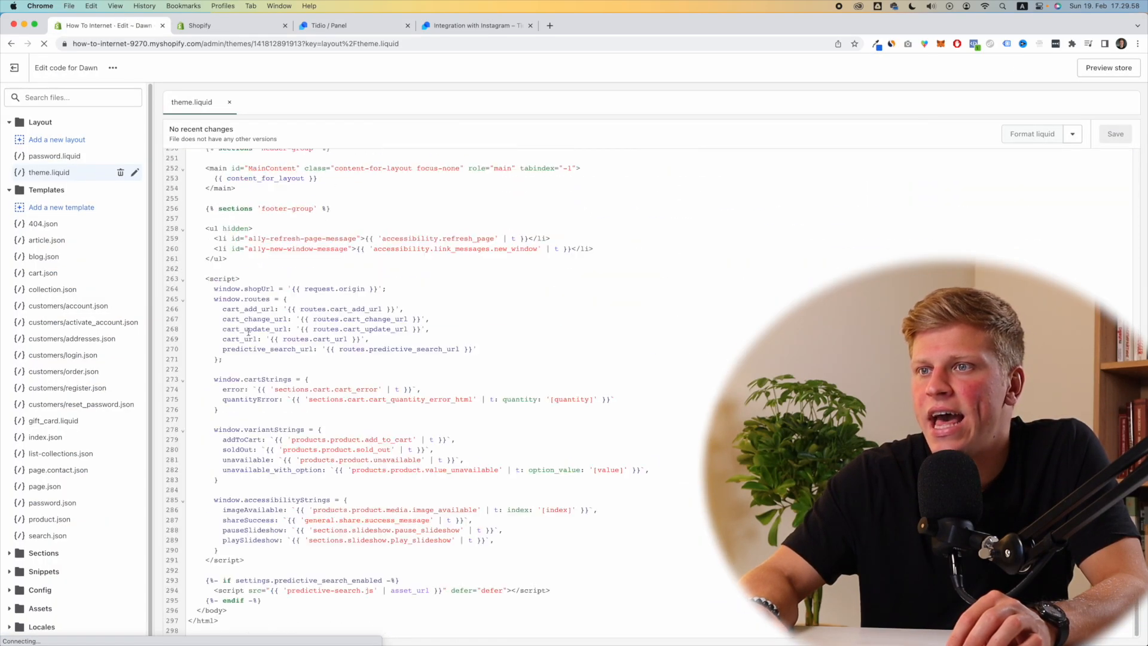
Step: Paste the Tidio chat script on a new line before </body>, save theme.liquid, and reload Tidio
left_click(276, 600)
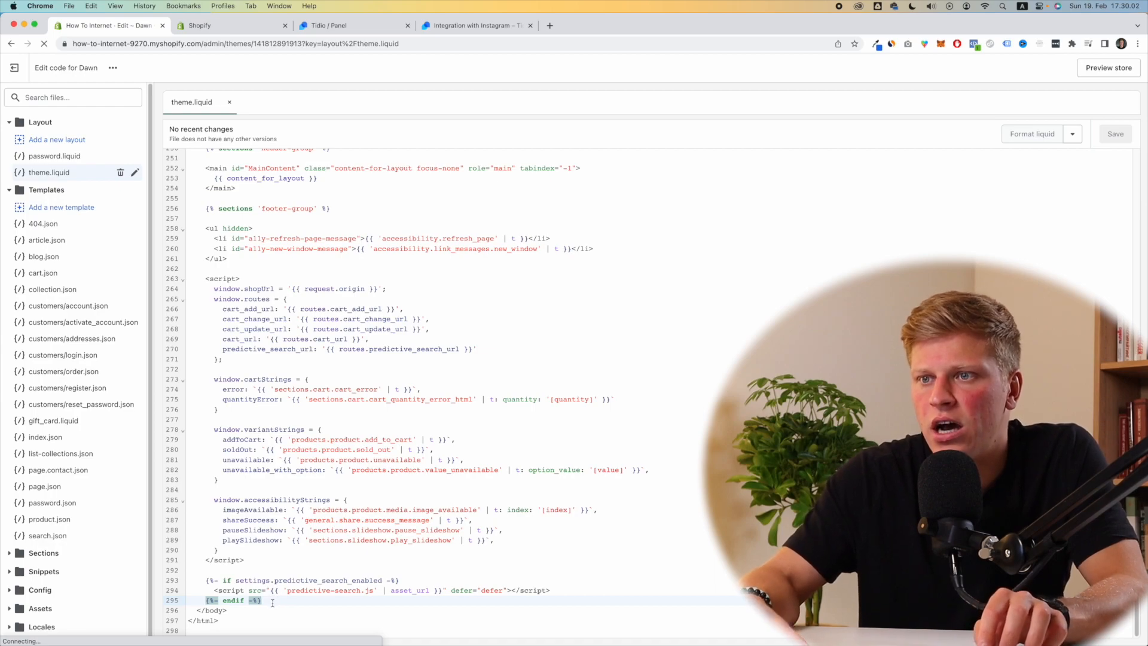
key("Return")
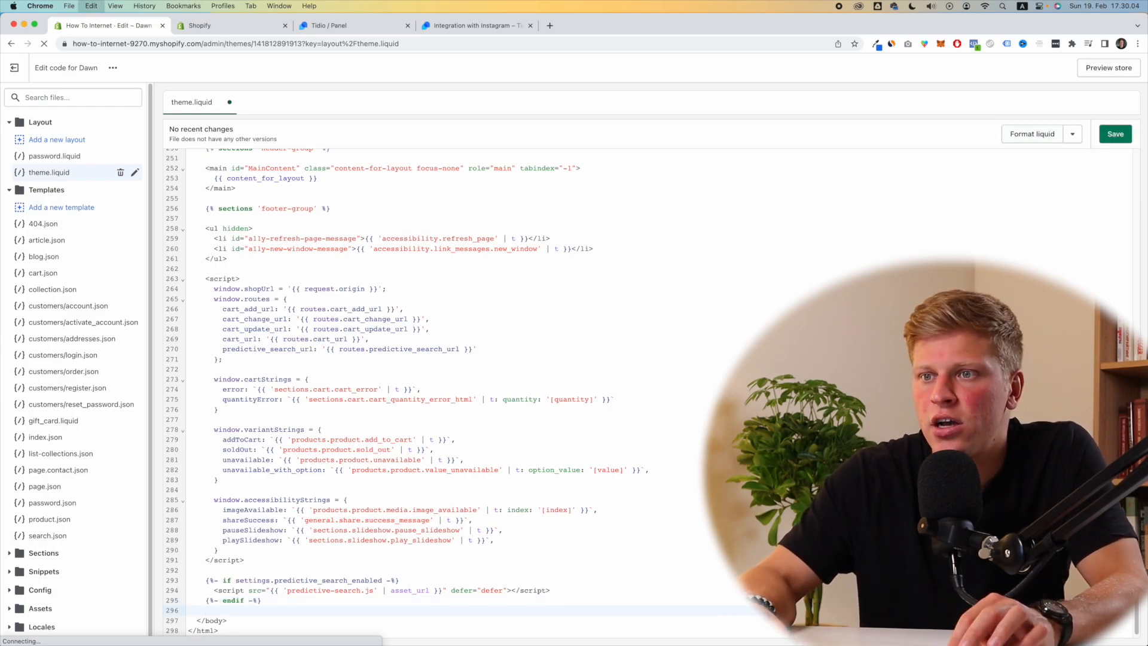
key("super+v")
scroll(400, 472, "down", 1)
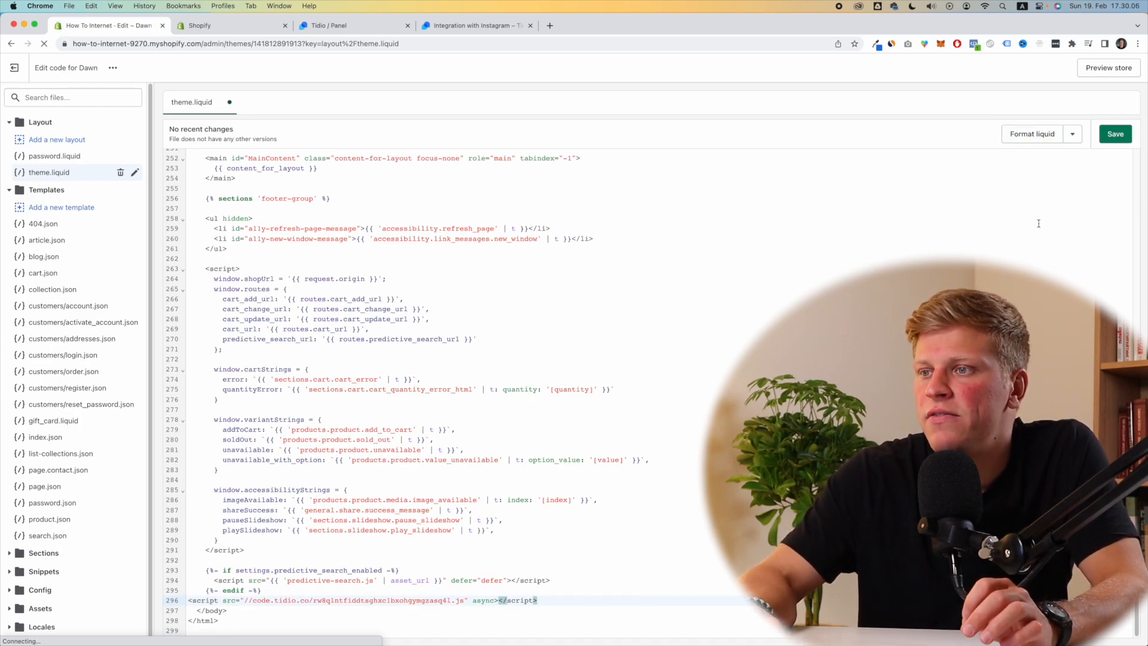
left_click(1127, 133)
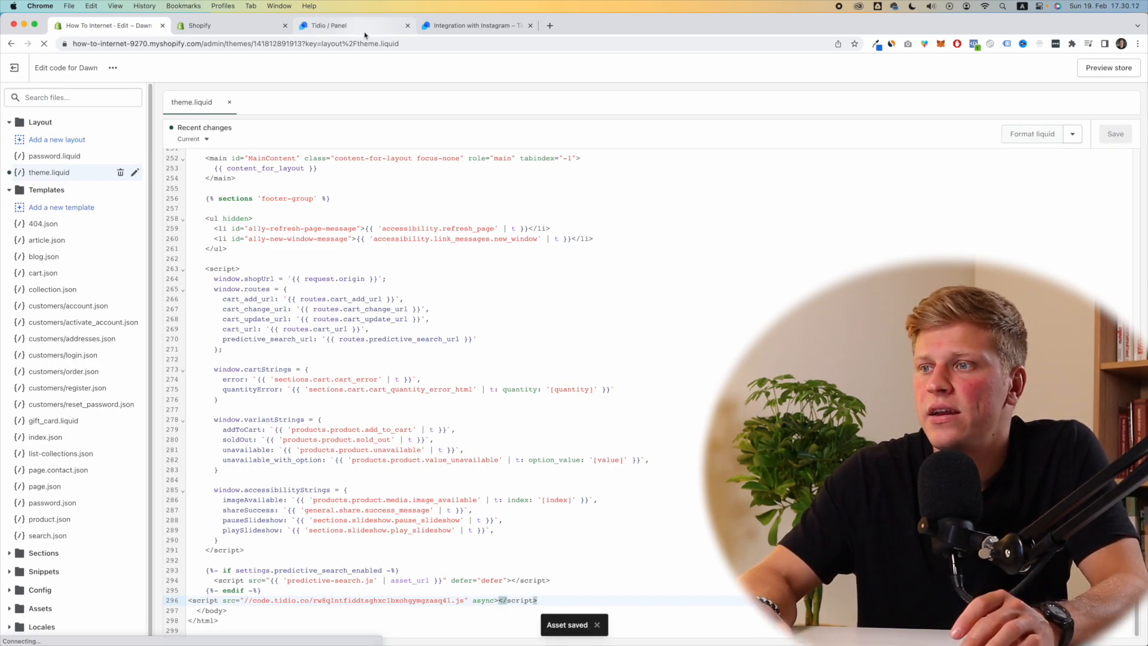
left_click(364, 29)
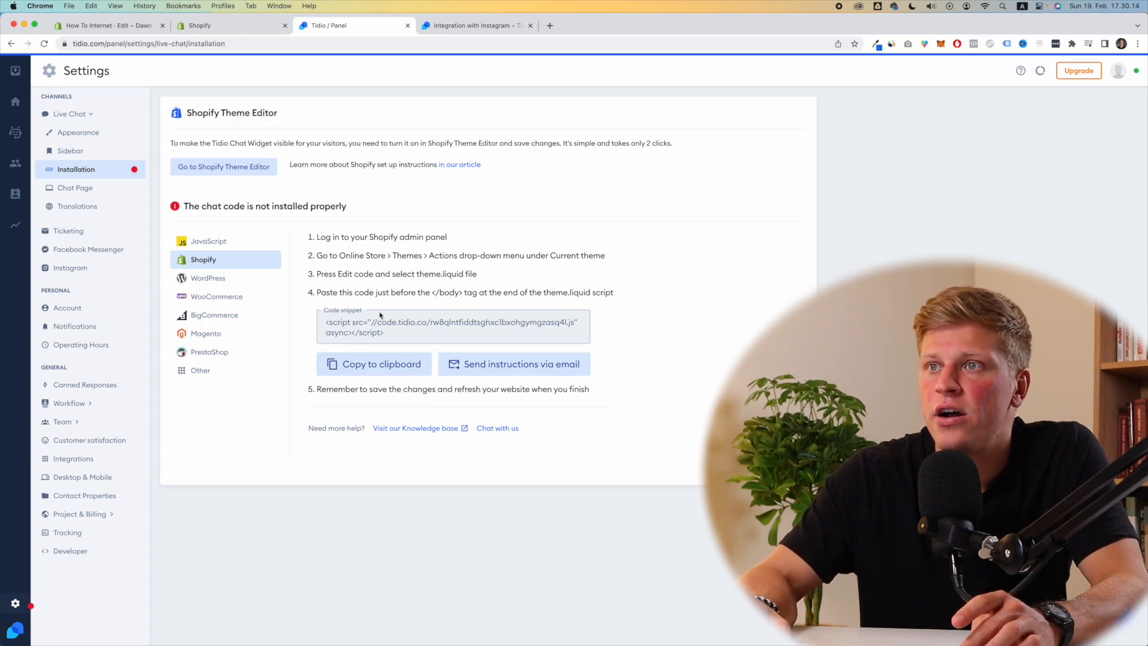
key("super+r")
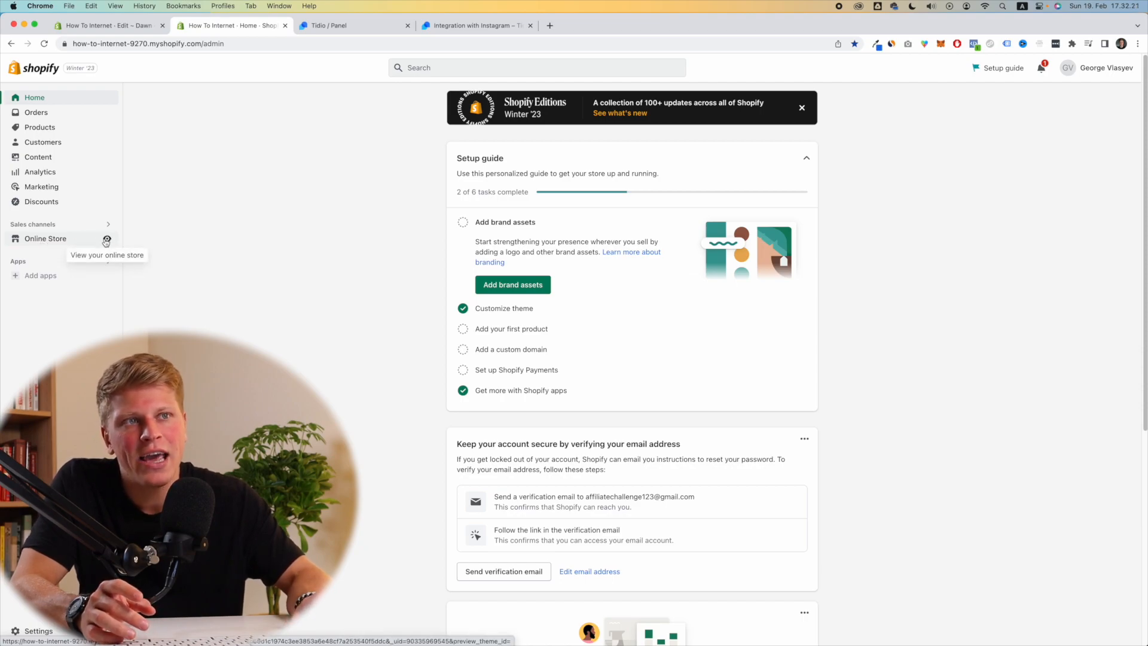
Step: Open the live How To Internet storefront in a new tab to see the Tidio widget
left_click(106, 239)
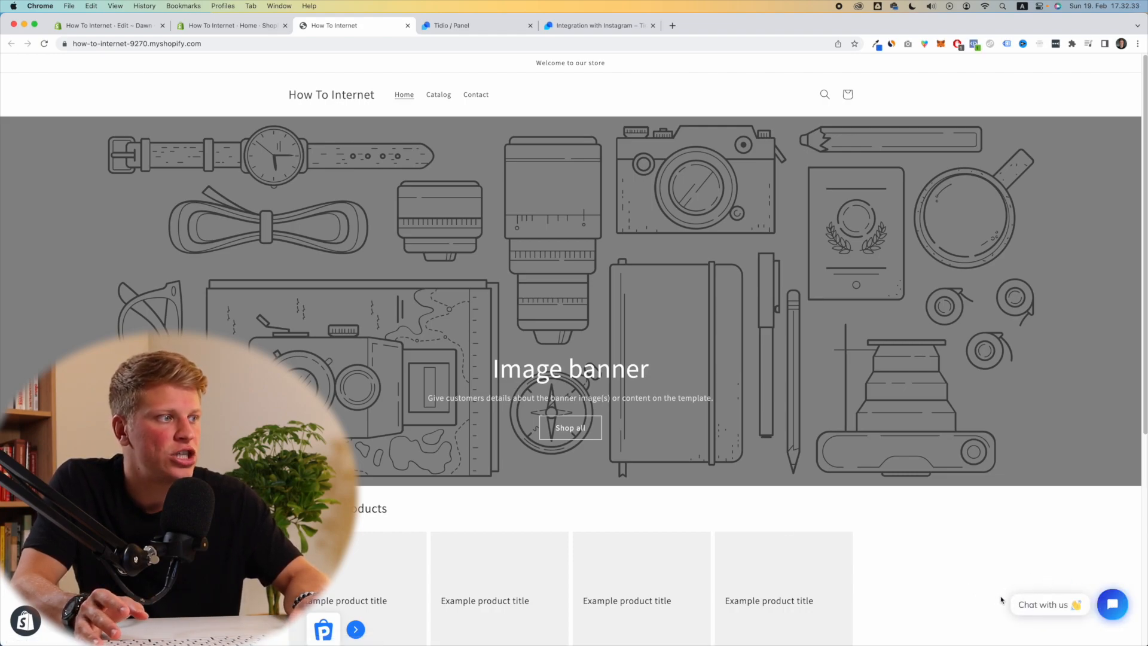
Step: Open the storefront chat widget and send a 'hello' test message
left_click(1108, 607)
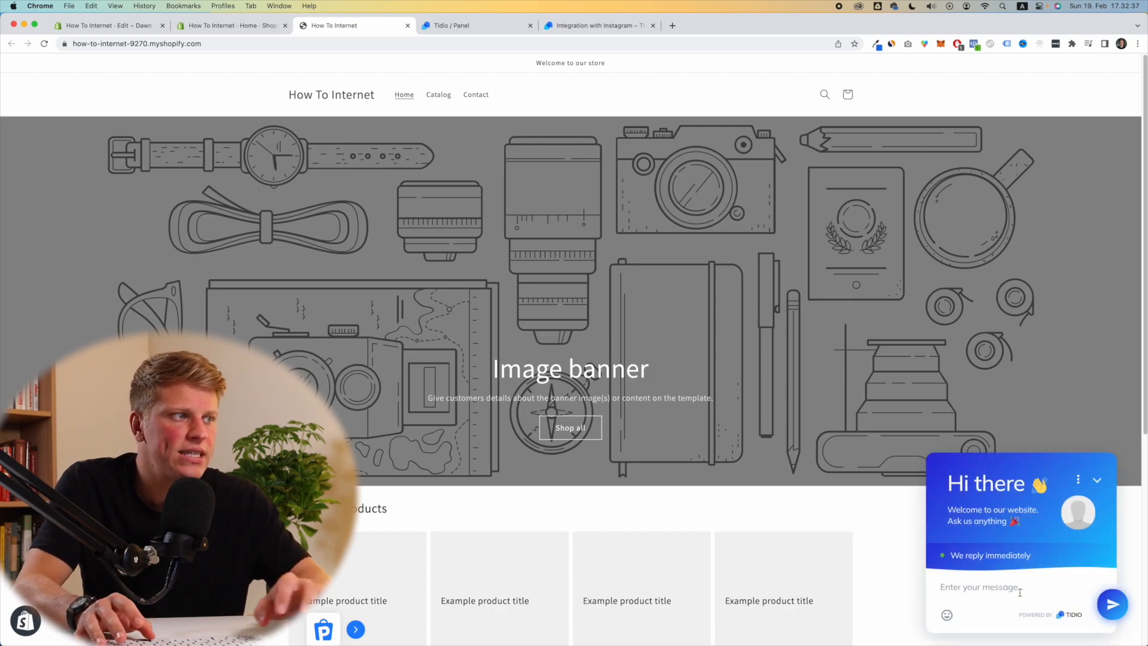
type("hello")
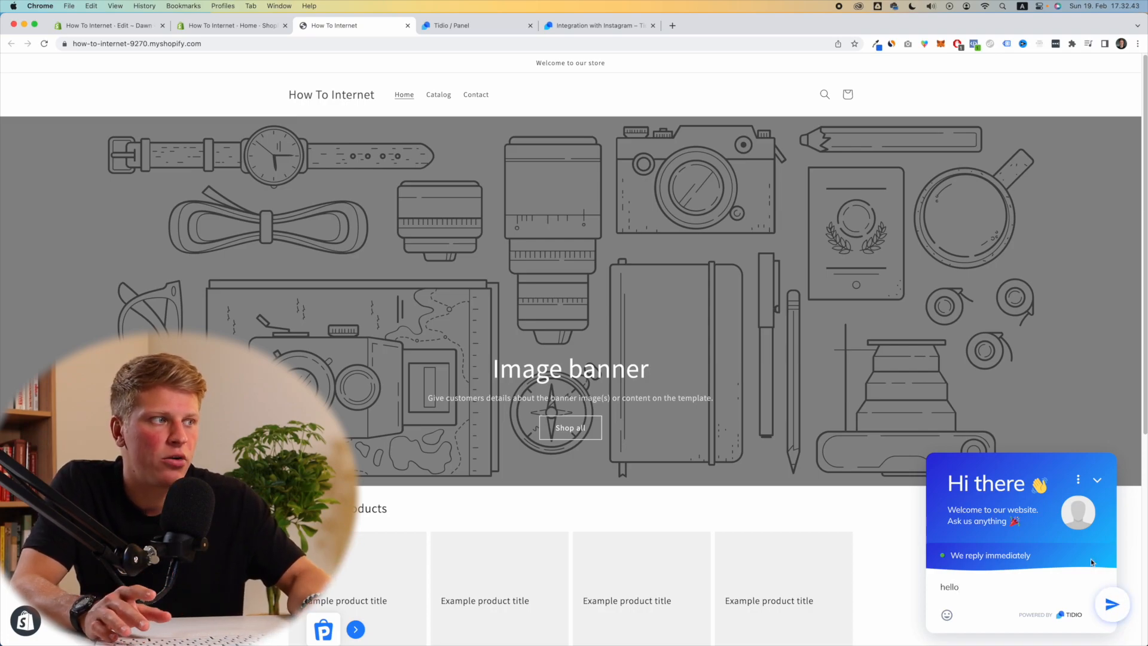
left_click_drag(950, 483, 1045, 487)
left_click(953, 481)
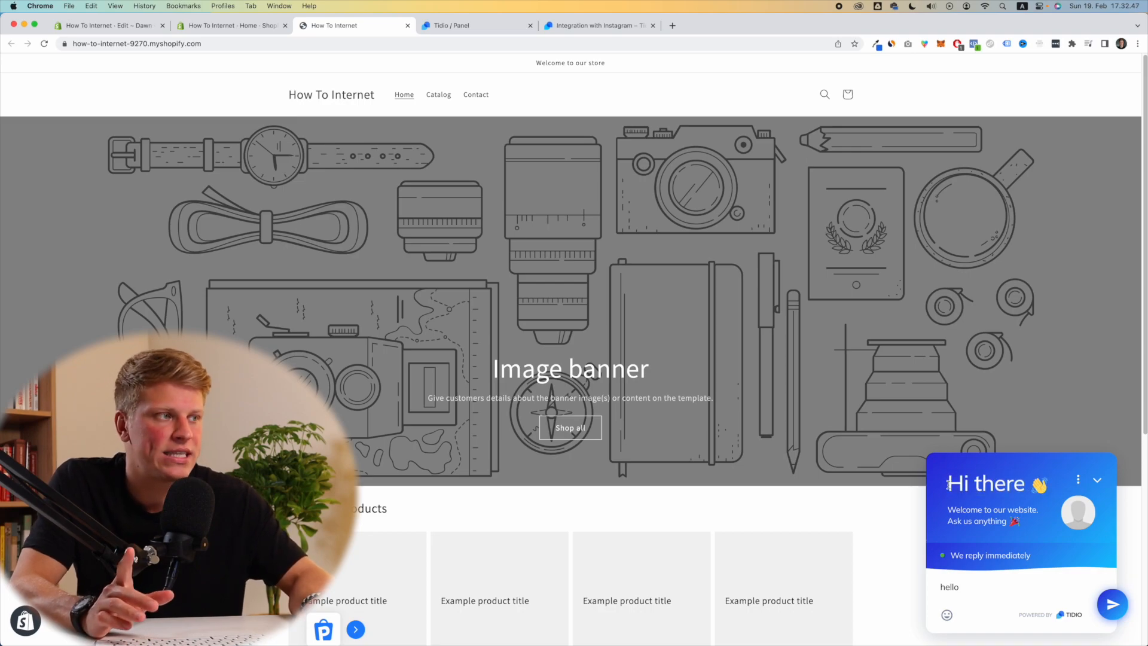
left_click_drag(951, 483, 1049, 487)
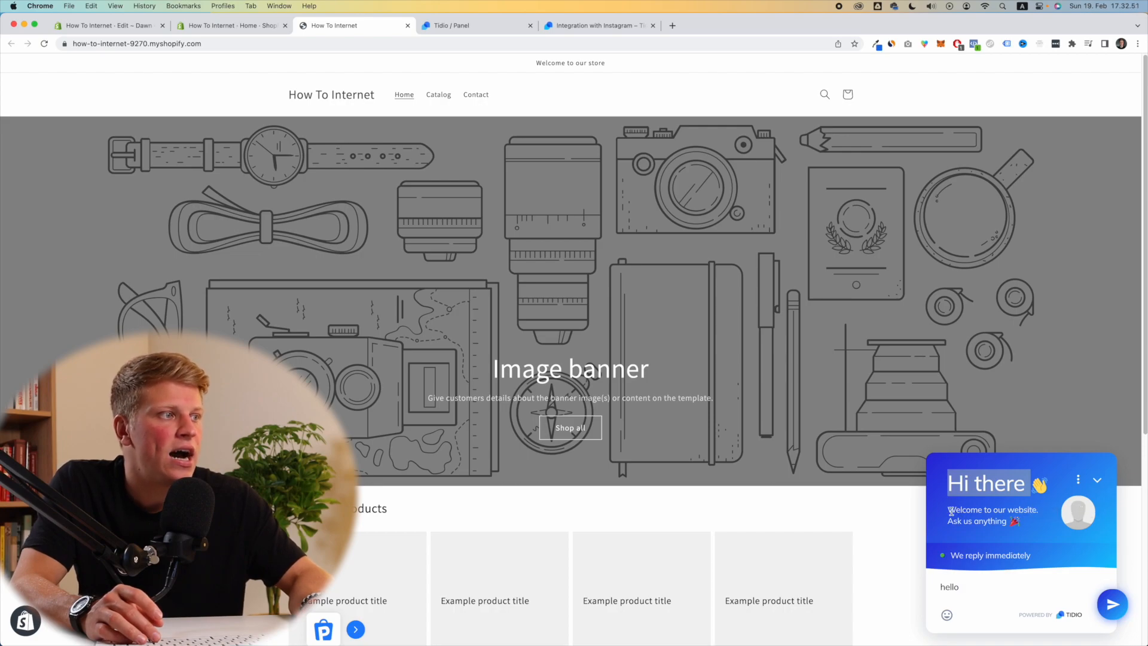
left_click_drag(948, 509, 1019, 531)
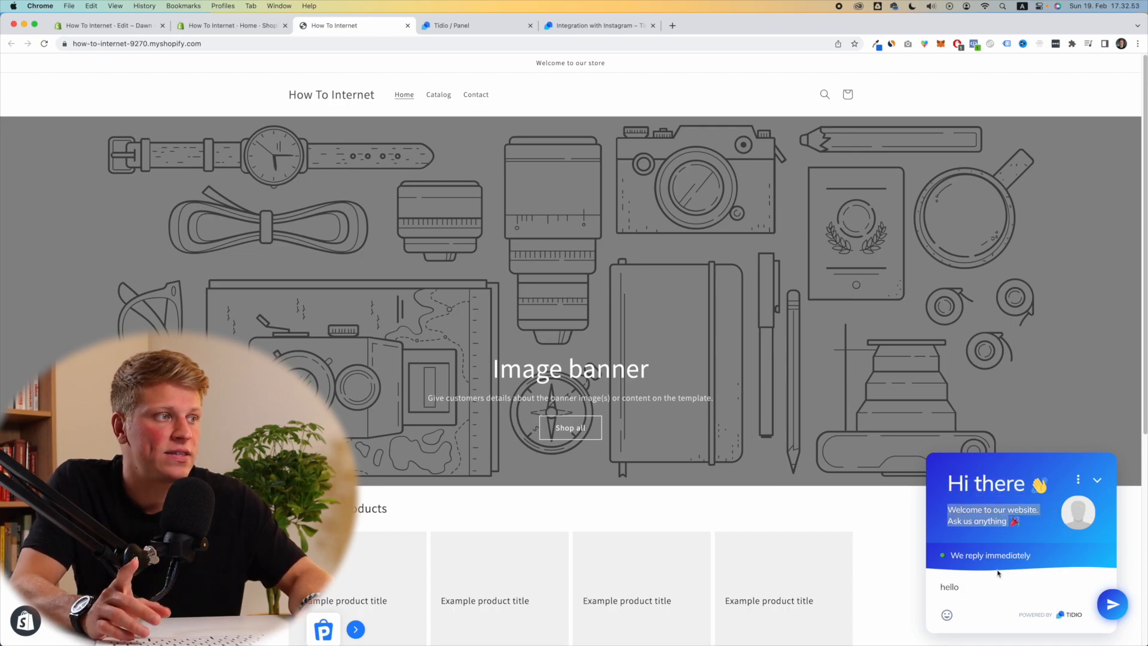
left_click(987, 586)
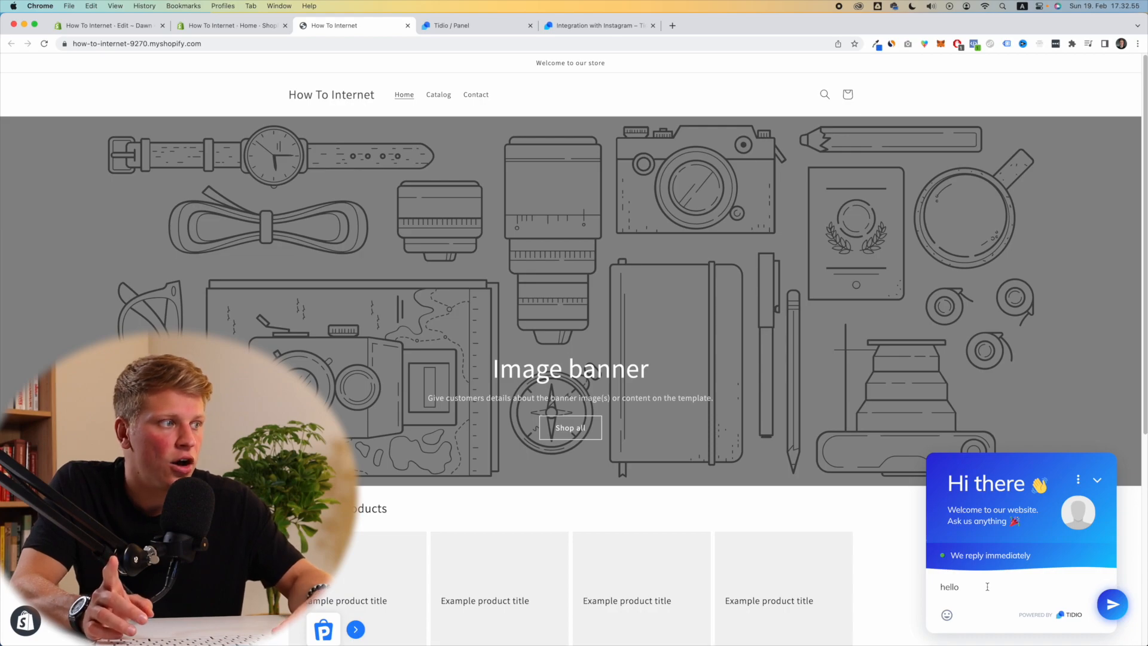
key("Return")
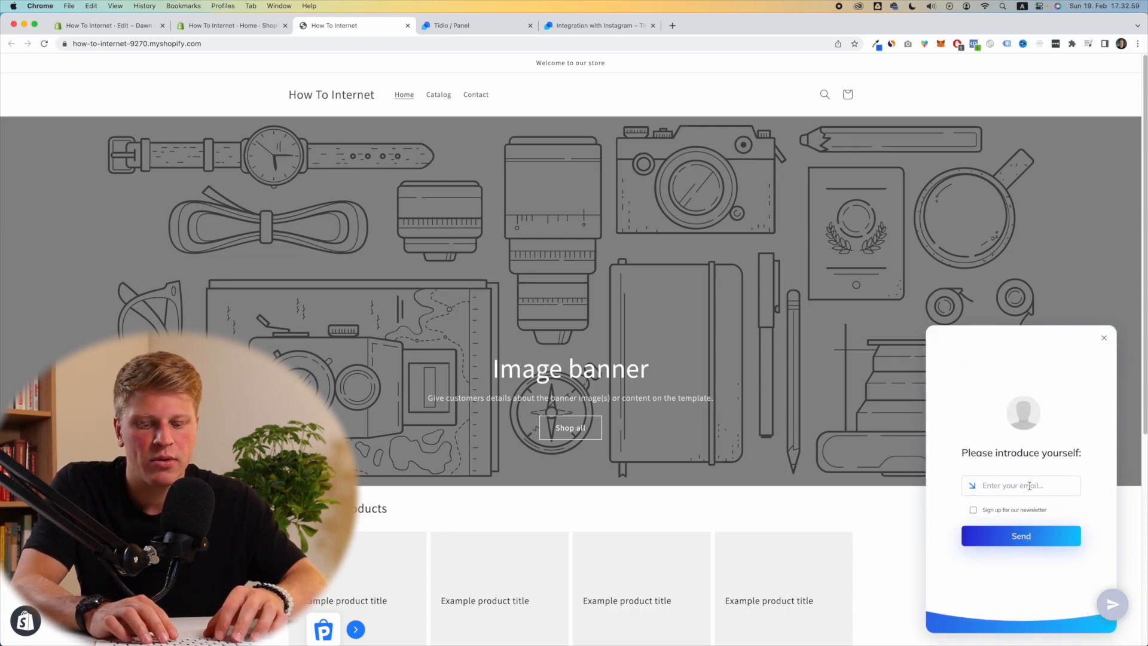
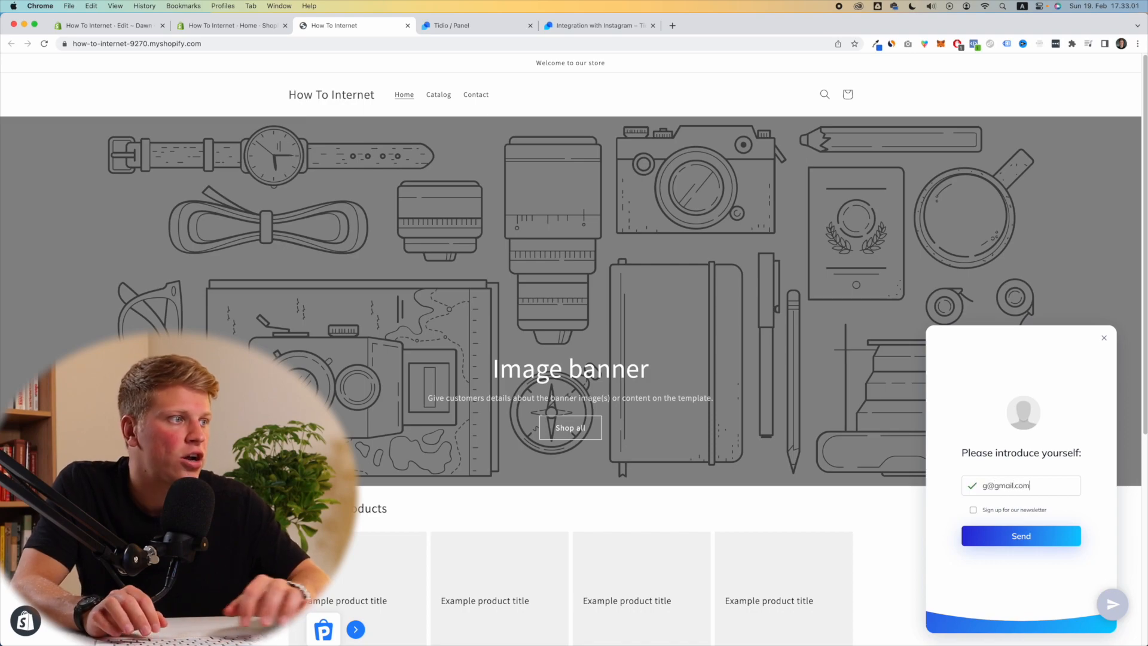
Step: Submit a visitor email in the chat, then return to the Tidio panel
left_click(1015, 534)
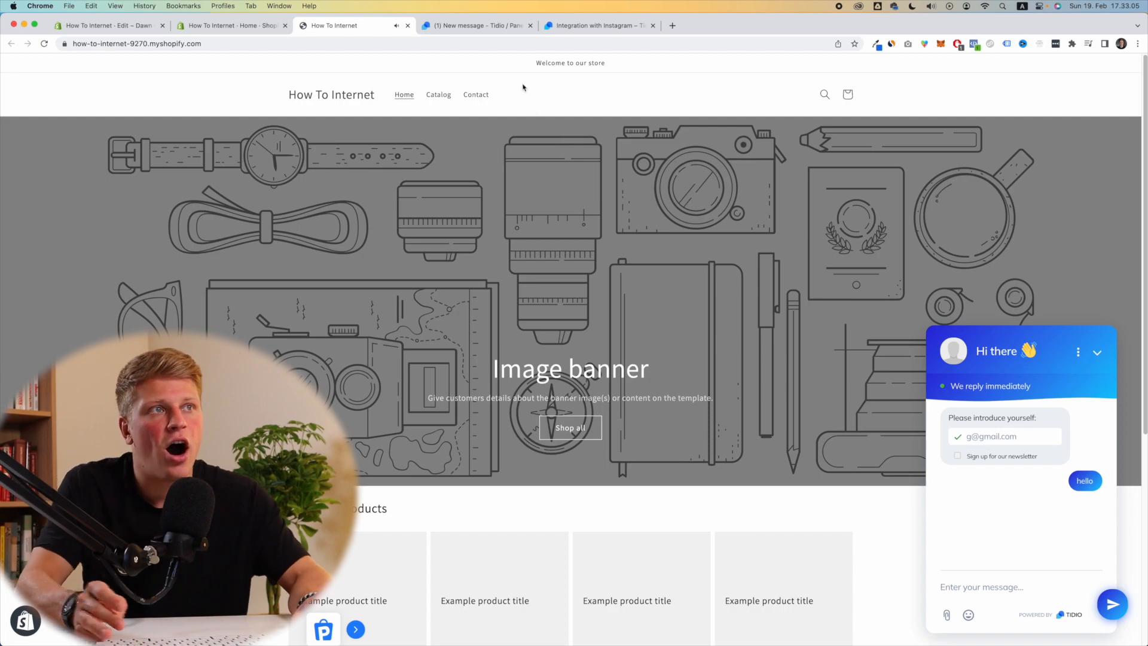
left_click(491, 26)
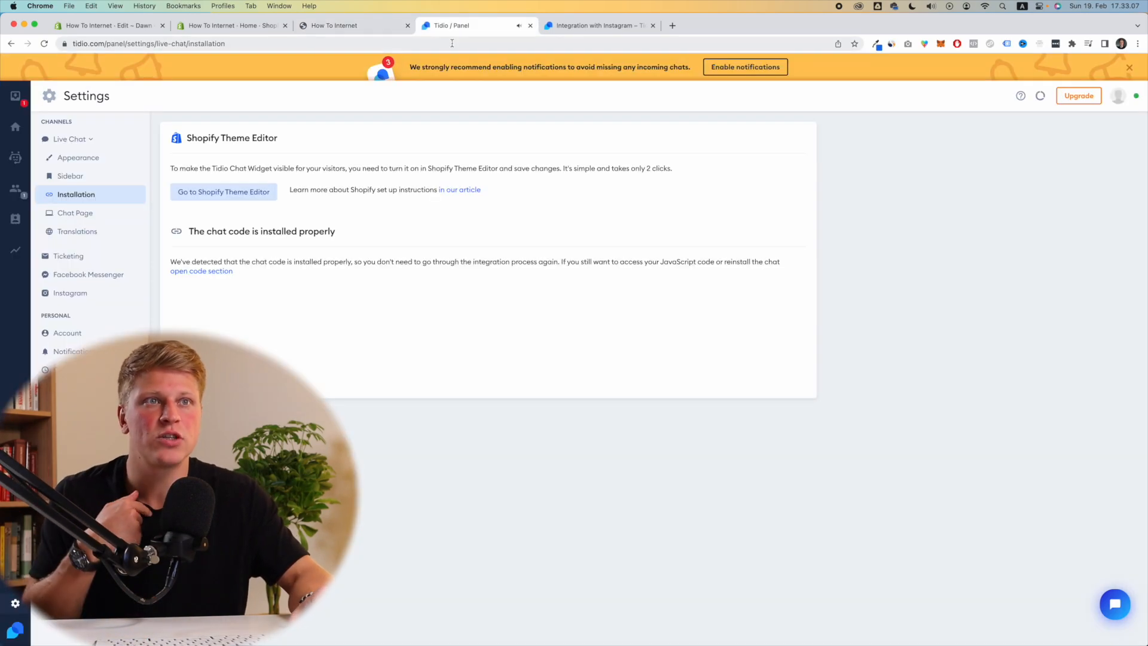
left_click(20, 106)
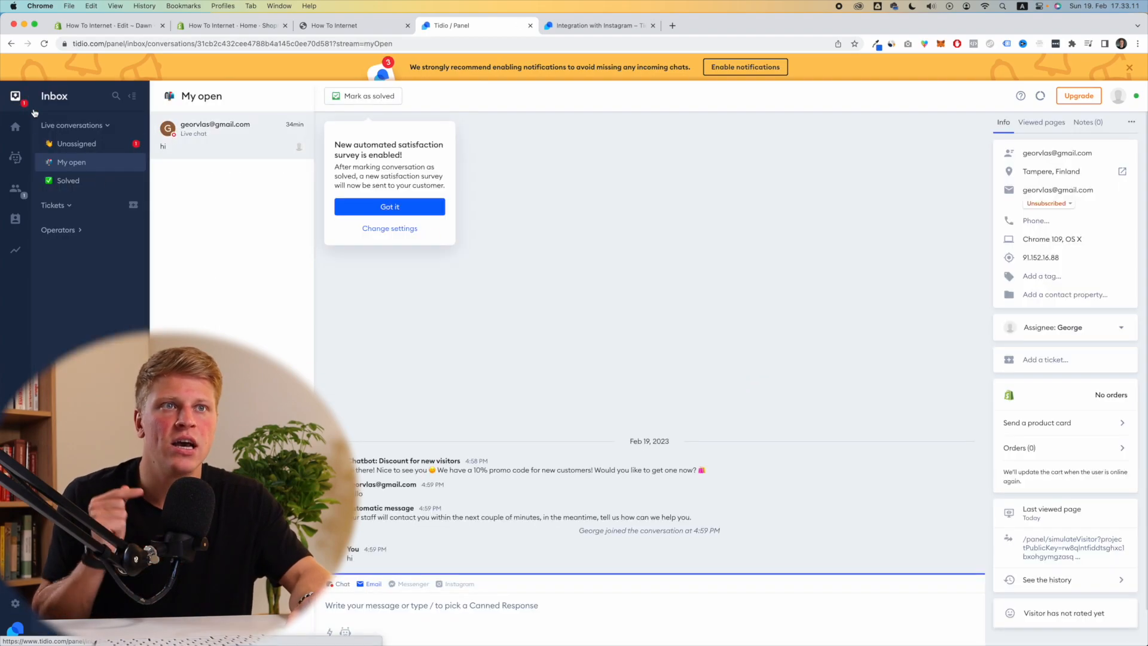
left_click(78, 145)
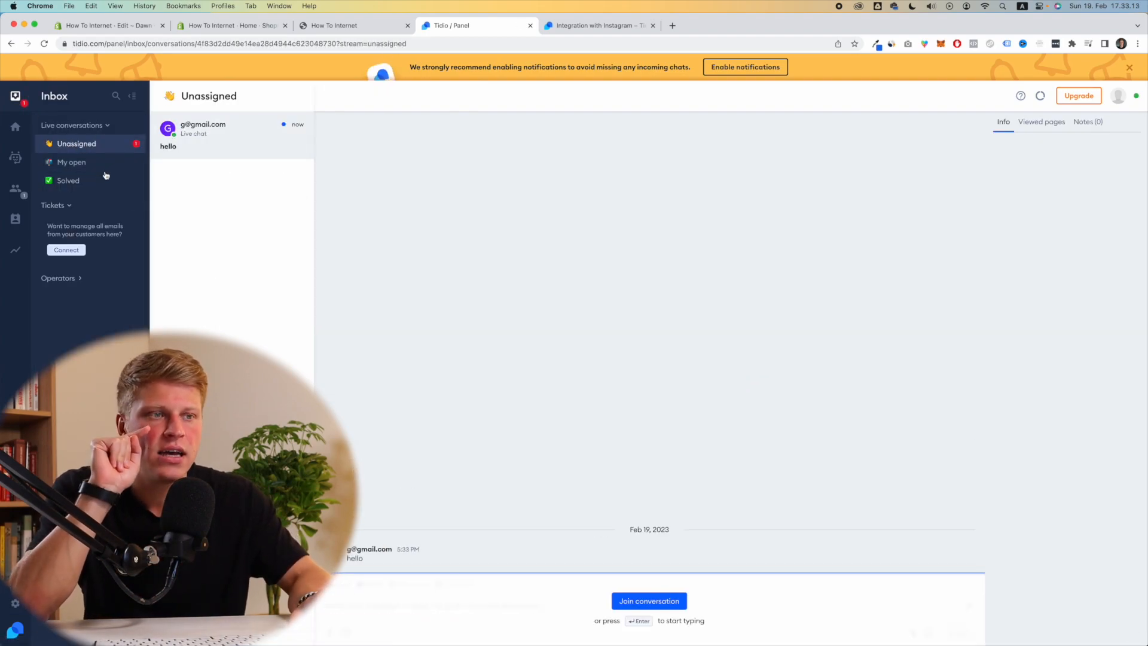
left_click(625, 602)
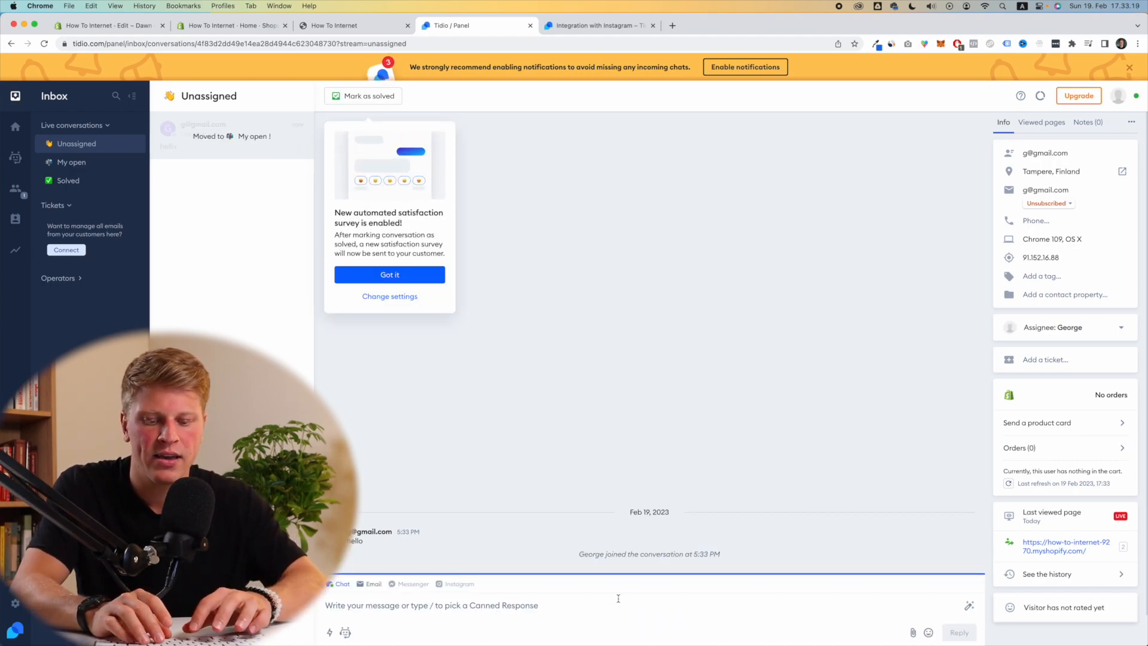
type("hello my friend")
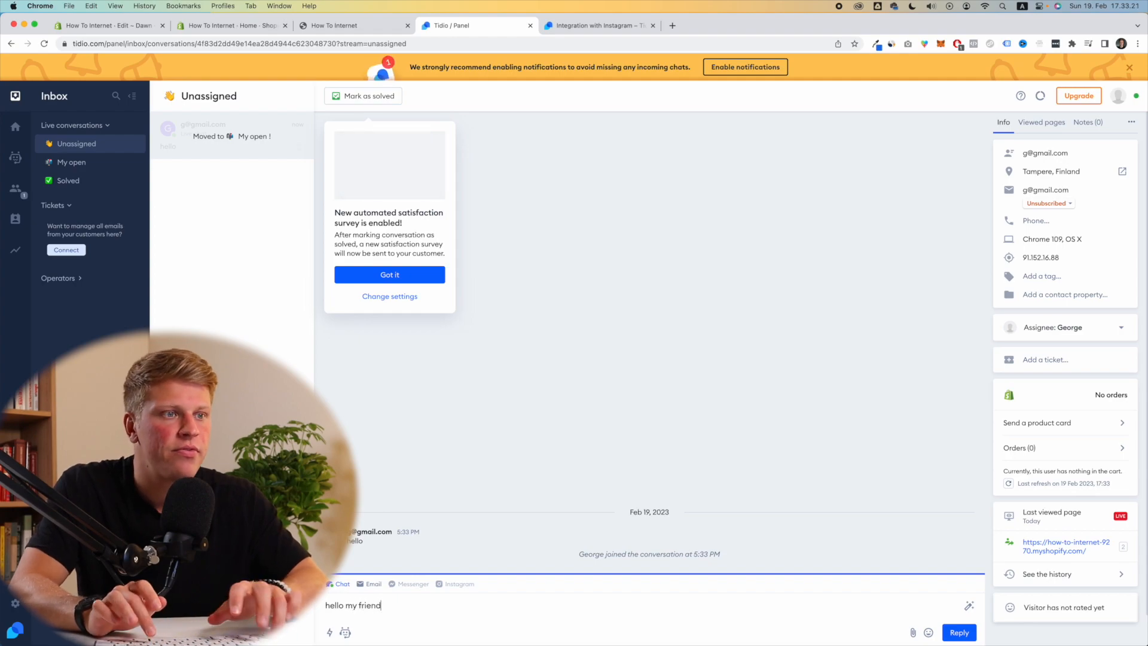
key("Return")
left_click(381, 27)
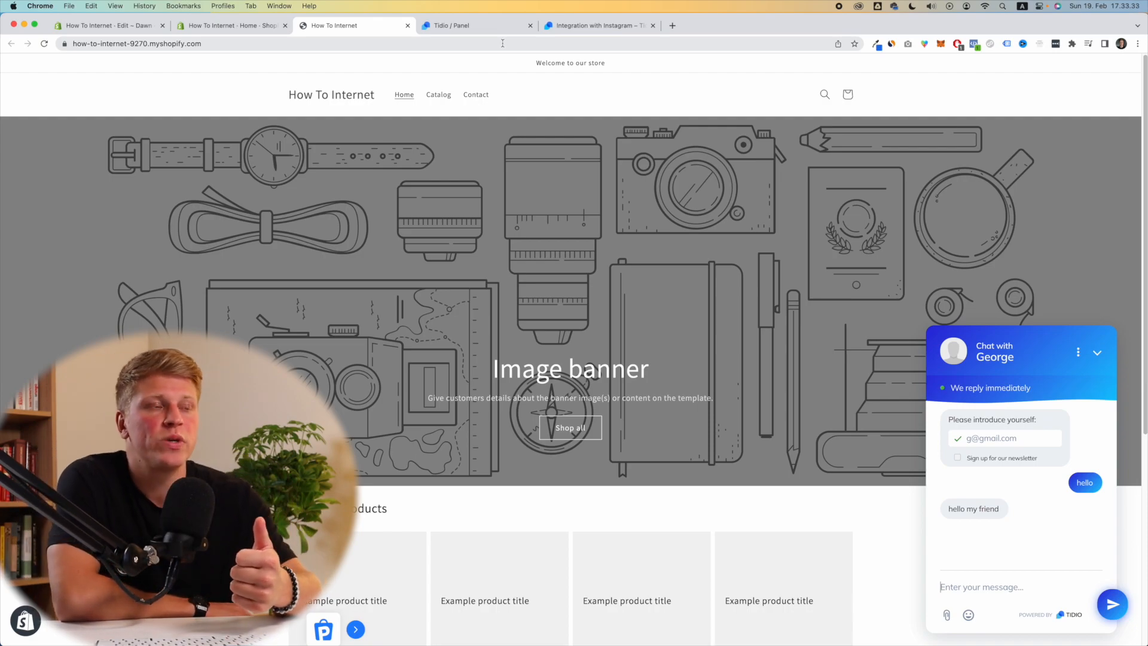
left_click(489, 29)
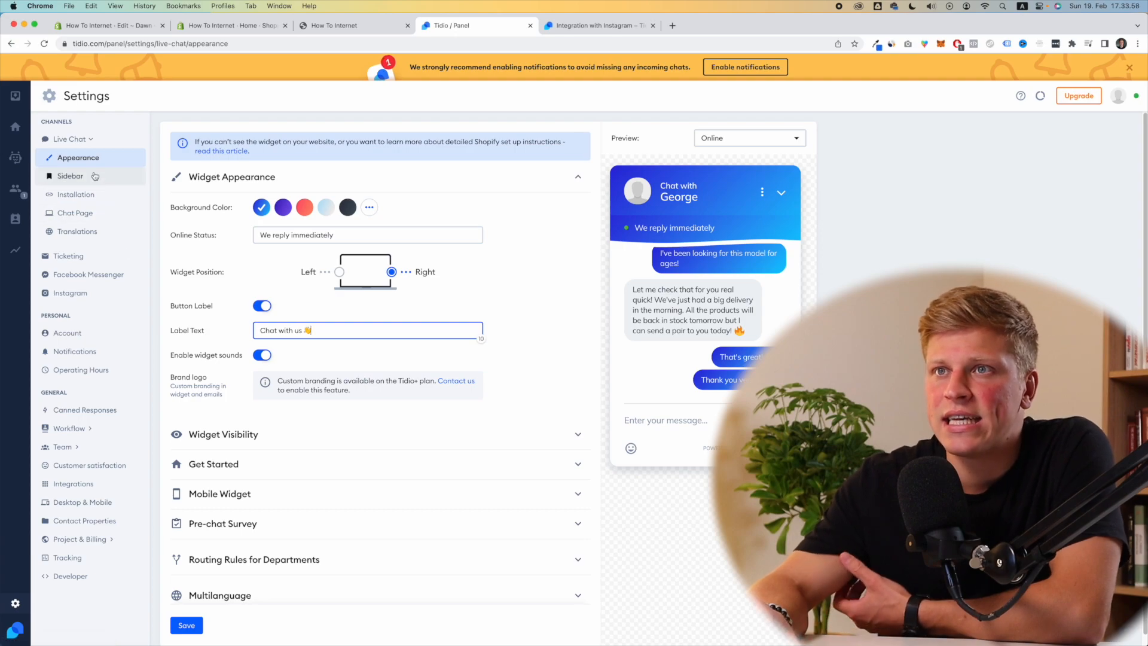
Step: Try the custom pink C21759 background colour, then revert to the first blue swatch
left_click(369, 207)
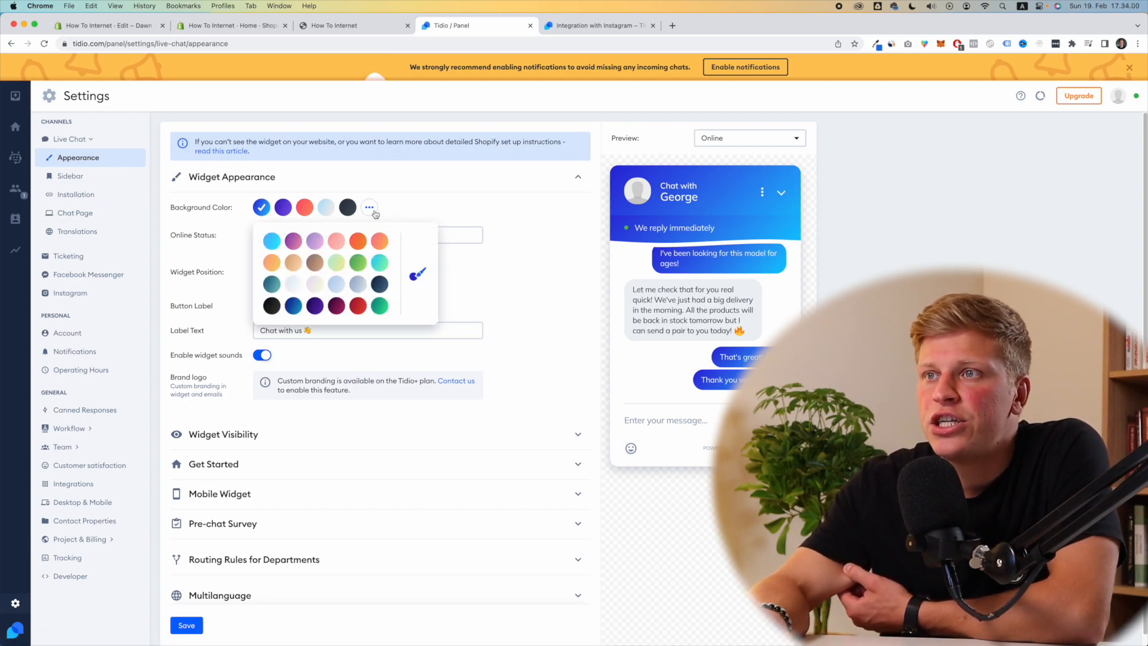
left_click(417, 274)
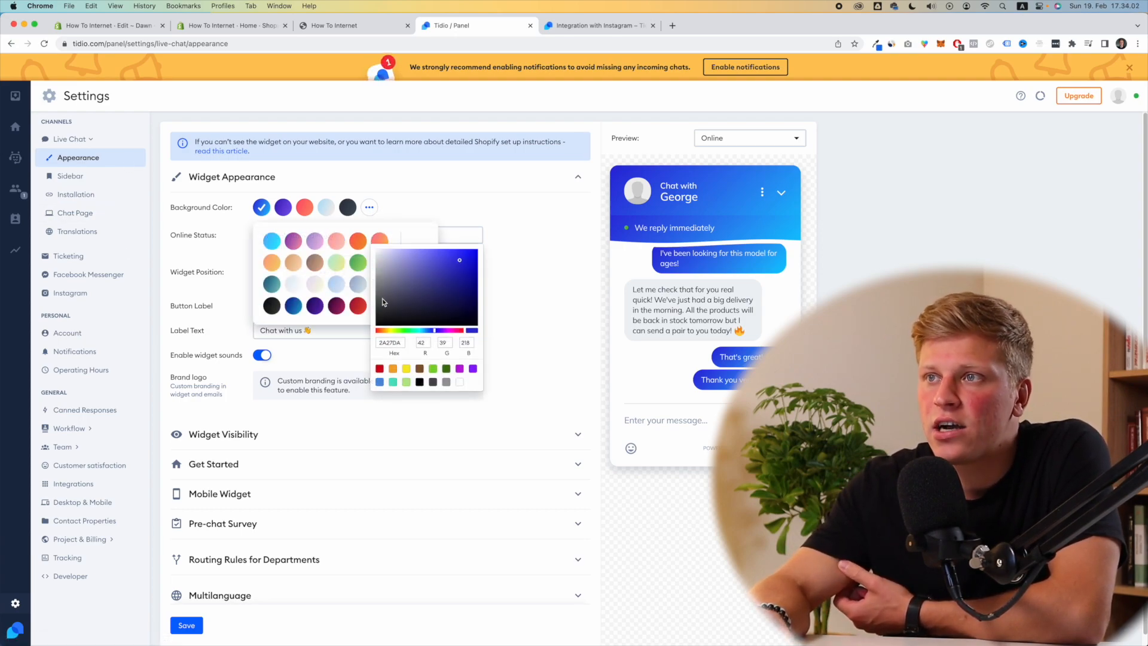
left_click(439, 288)
left_click(460, 330)
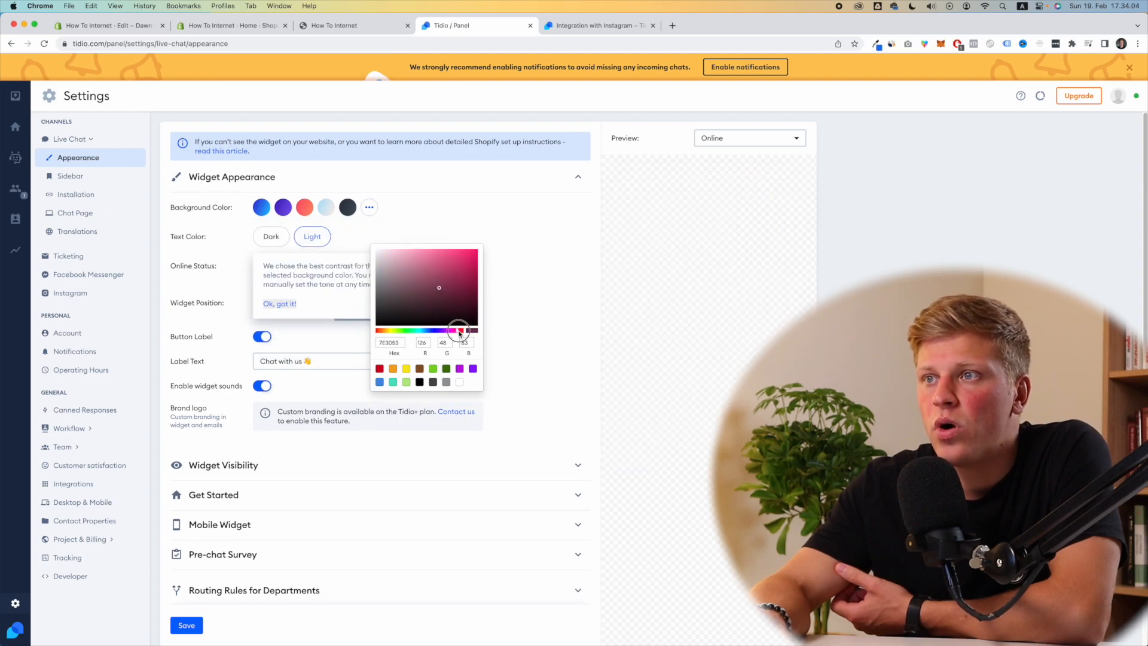
left_click(466, 267)
left_click(526, 236)
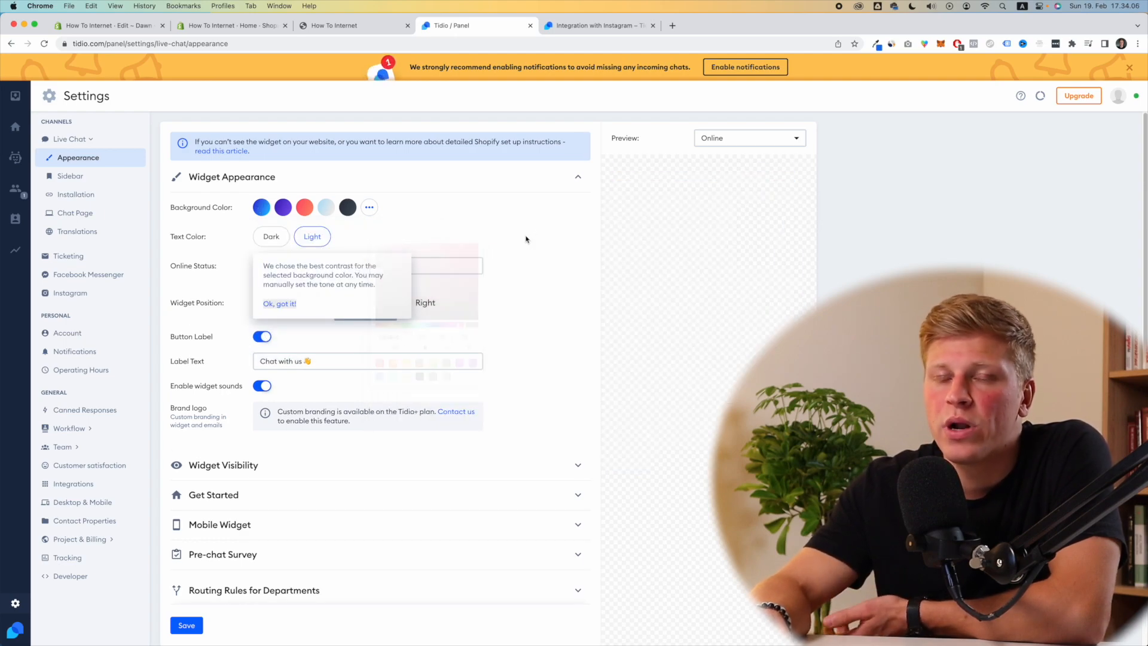
left_click(280, 303)
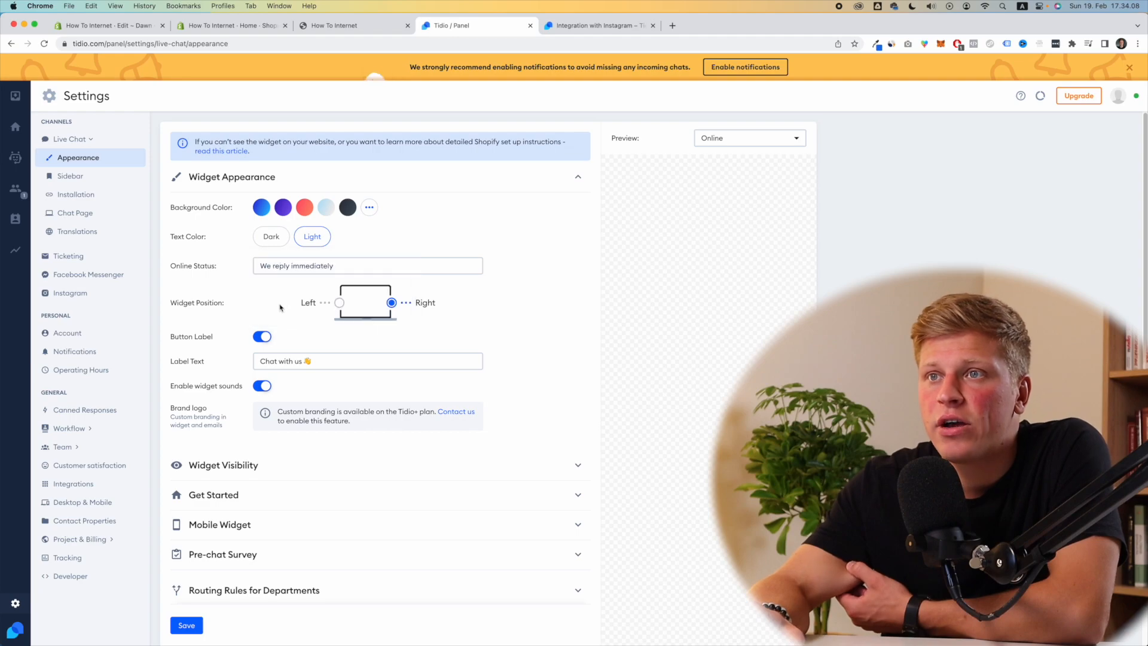
left_click_drag(170, 239, 192, 237)
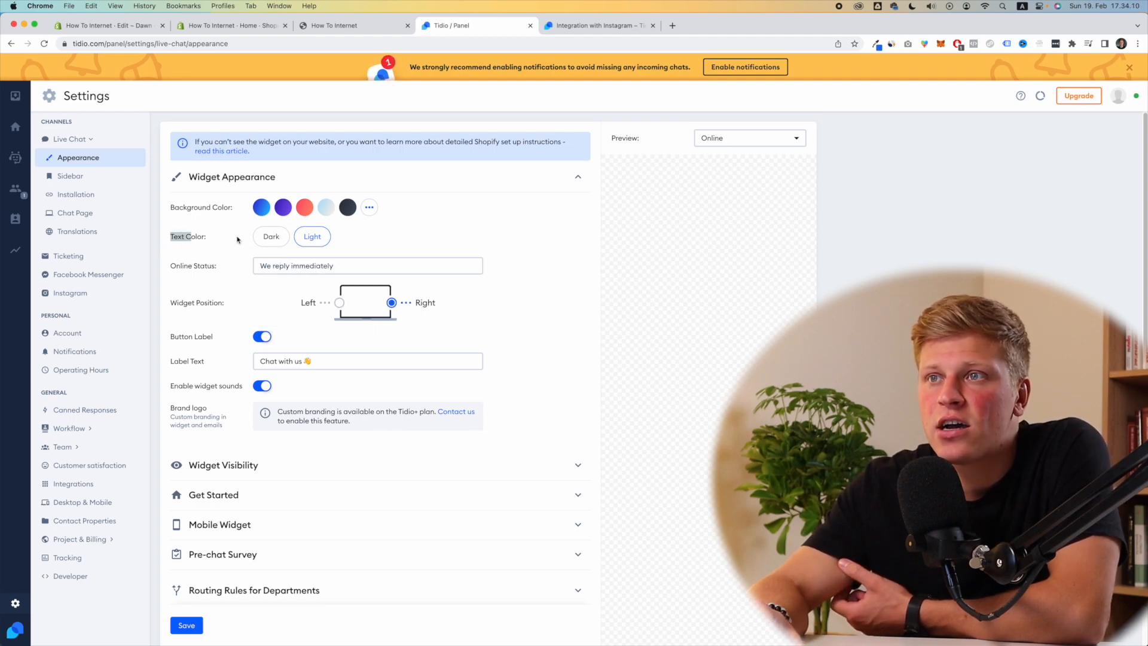
left_click(263, 210)
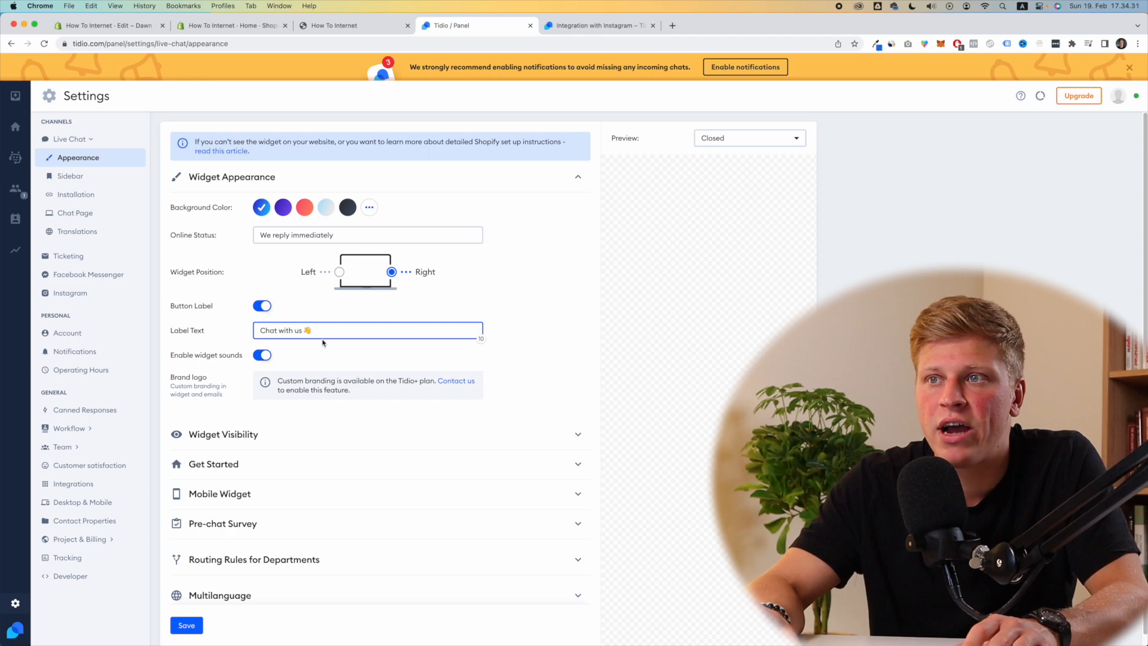
Step: Change the widget label text to 'Got a question?' and toggle widget sounds off and on
left_click_drag(325, 331, 219, 329)
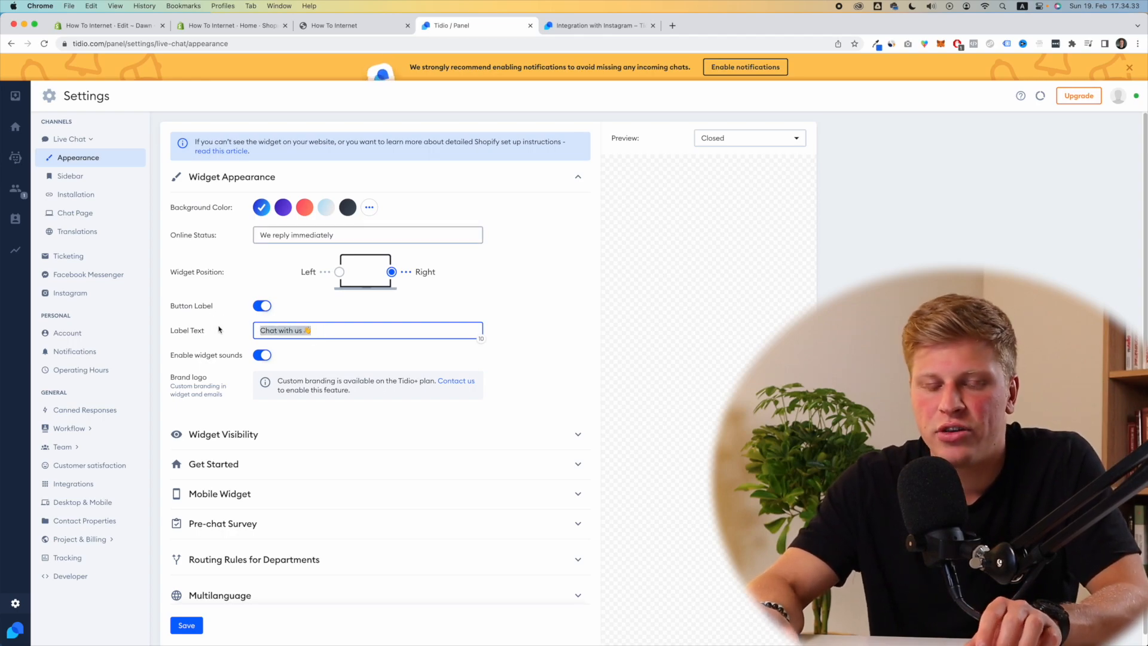
type("Got a questi")
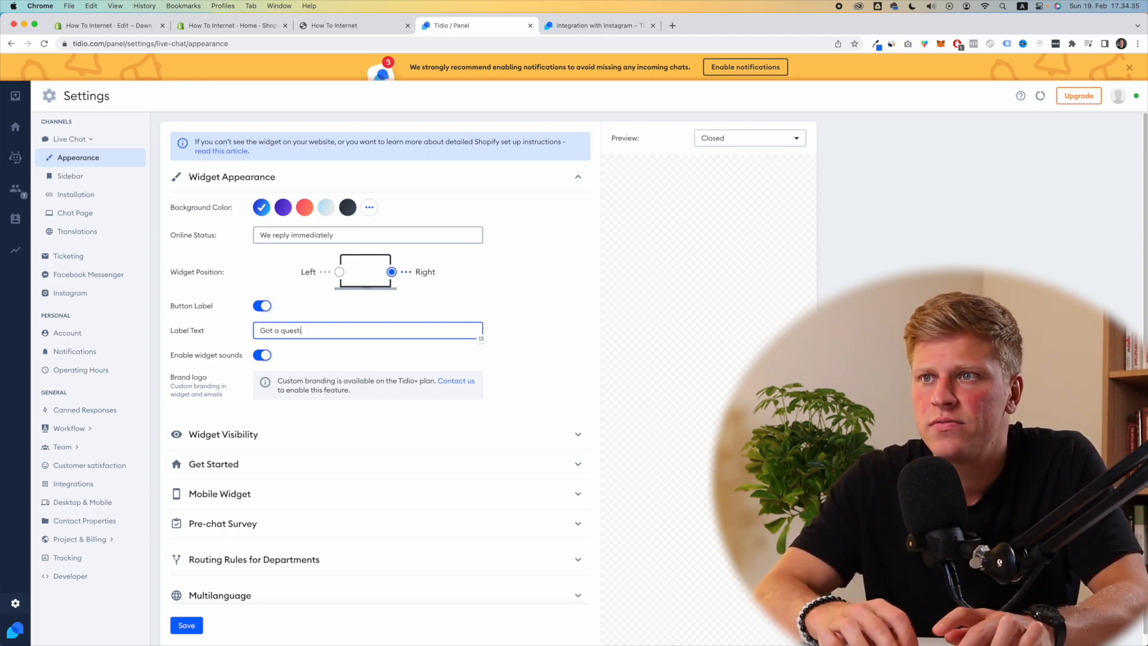
type("on?")
left_click_drag(183, 358, 221, 357)
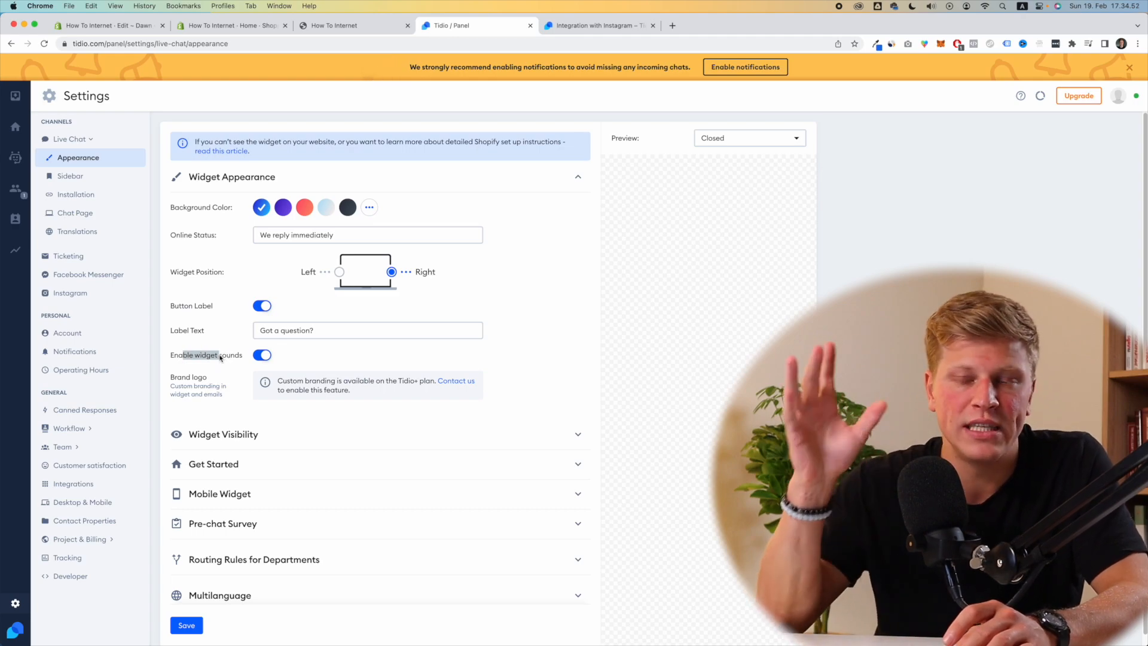
left_click(261, 356)
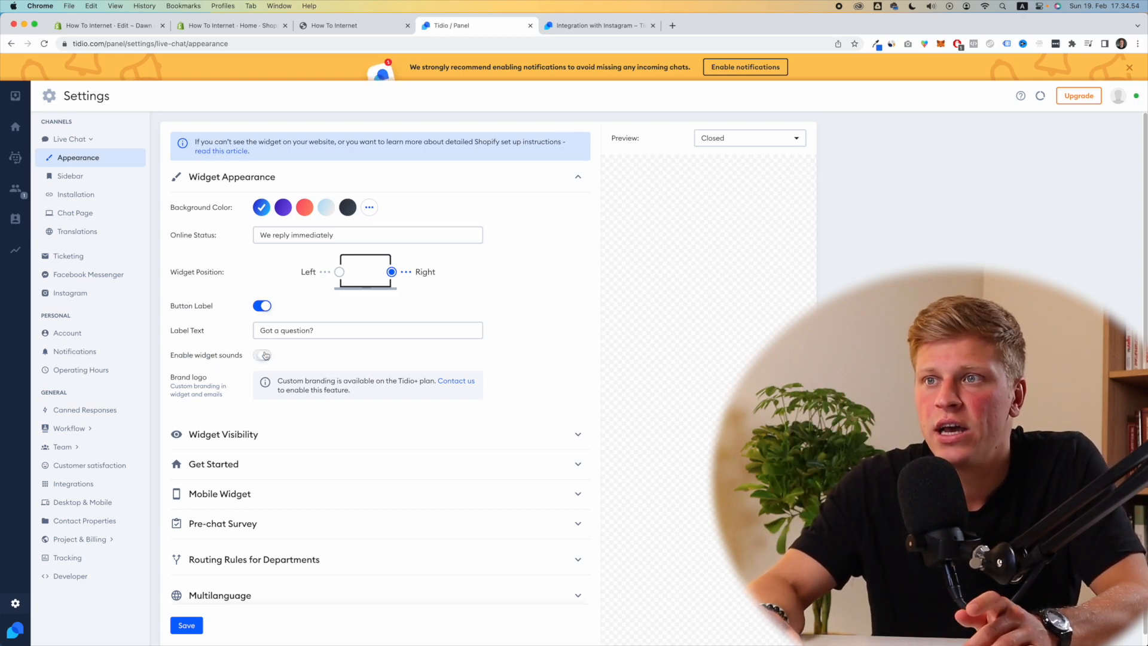
left_click(262, 356)
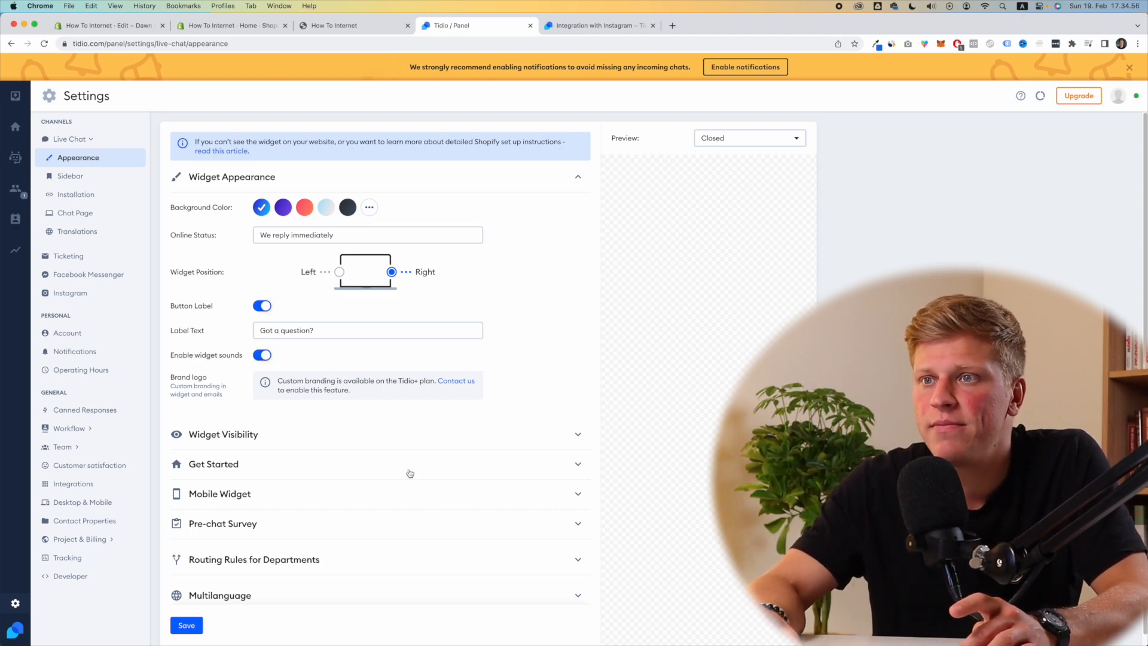
scroll(406, 466, "down", 1)
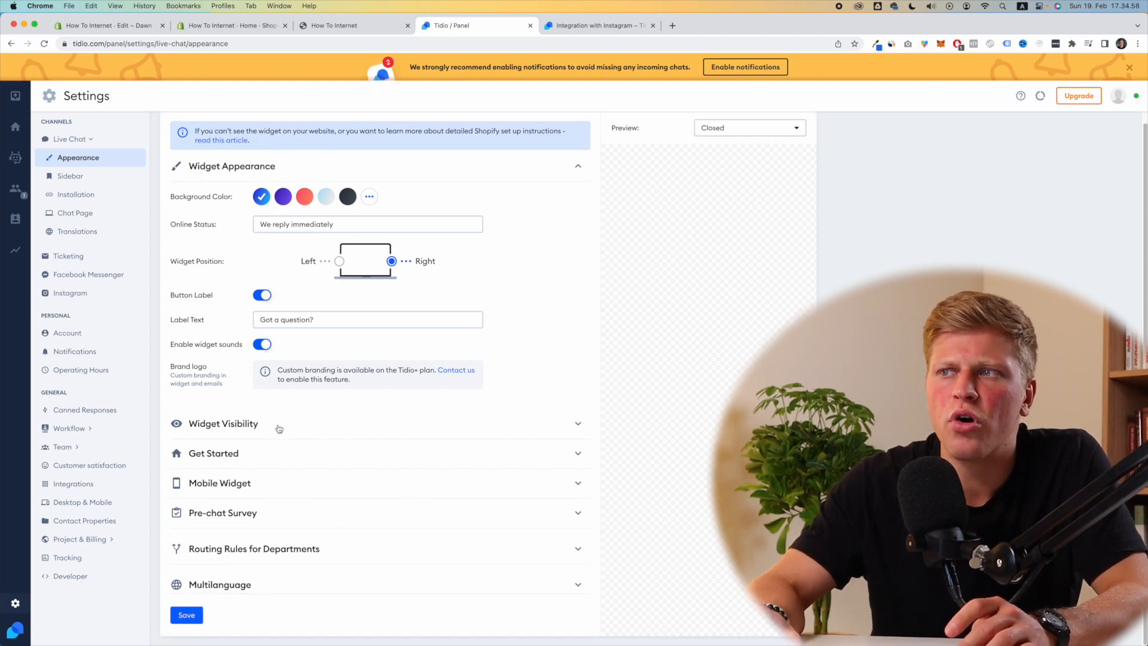
left_click(398, 427)
Step: Collapse the Widget Visibility settings and save the widget appearance changes
scroll(358, 430, "down", 5)
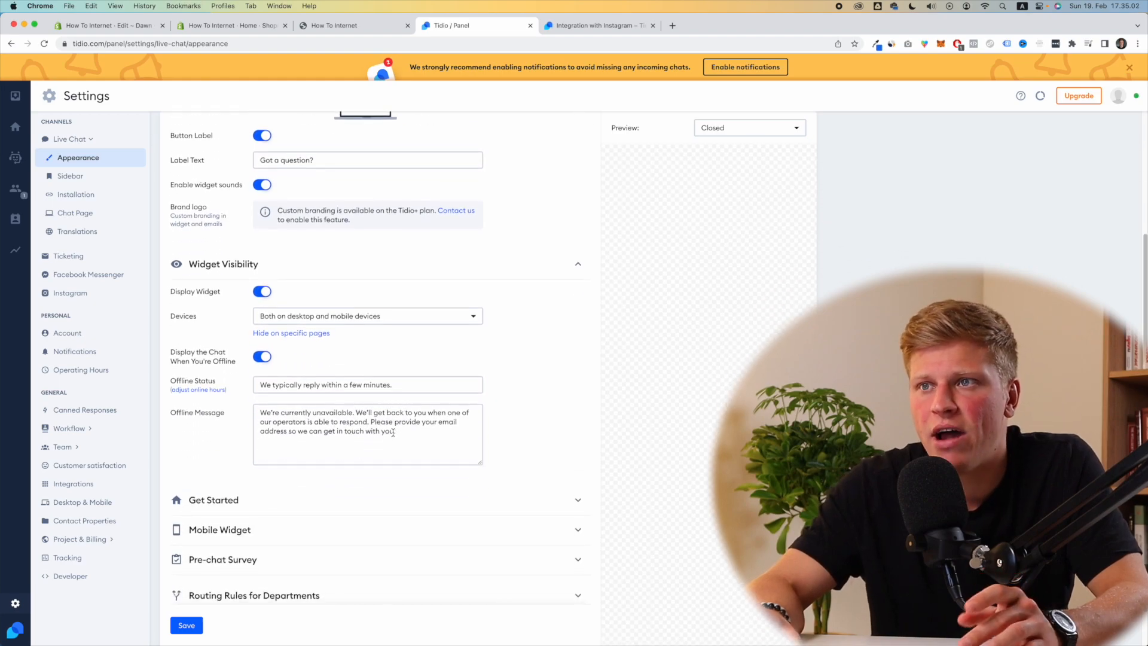
left_click(297, 263)
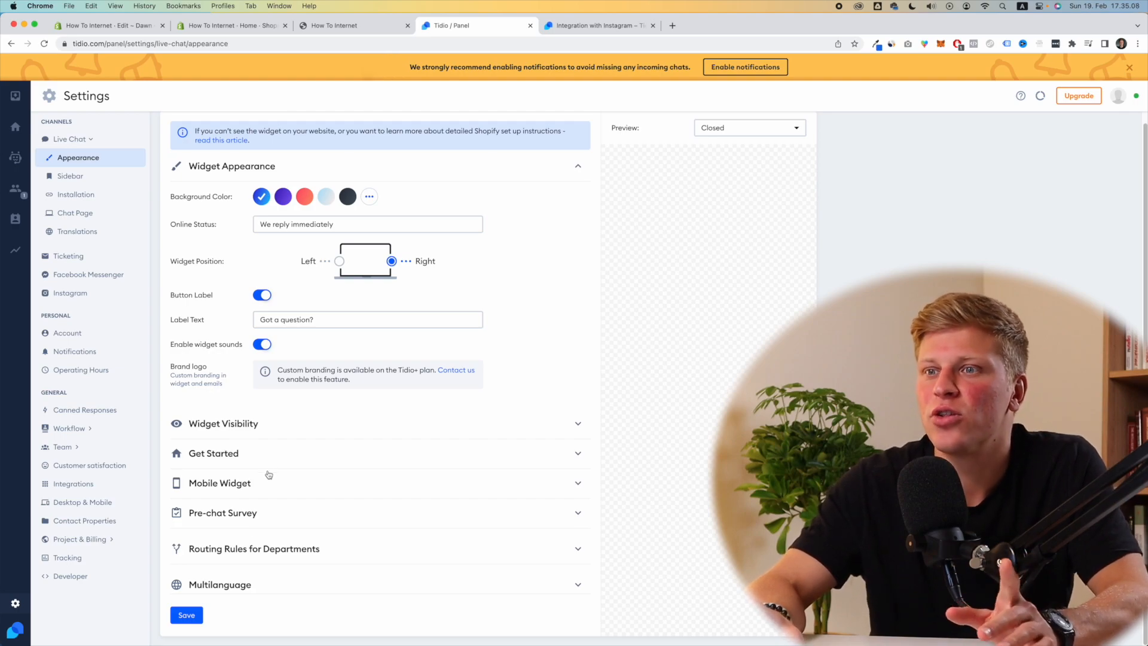
left_click(186, 615)
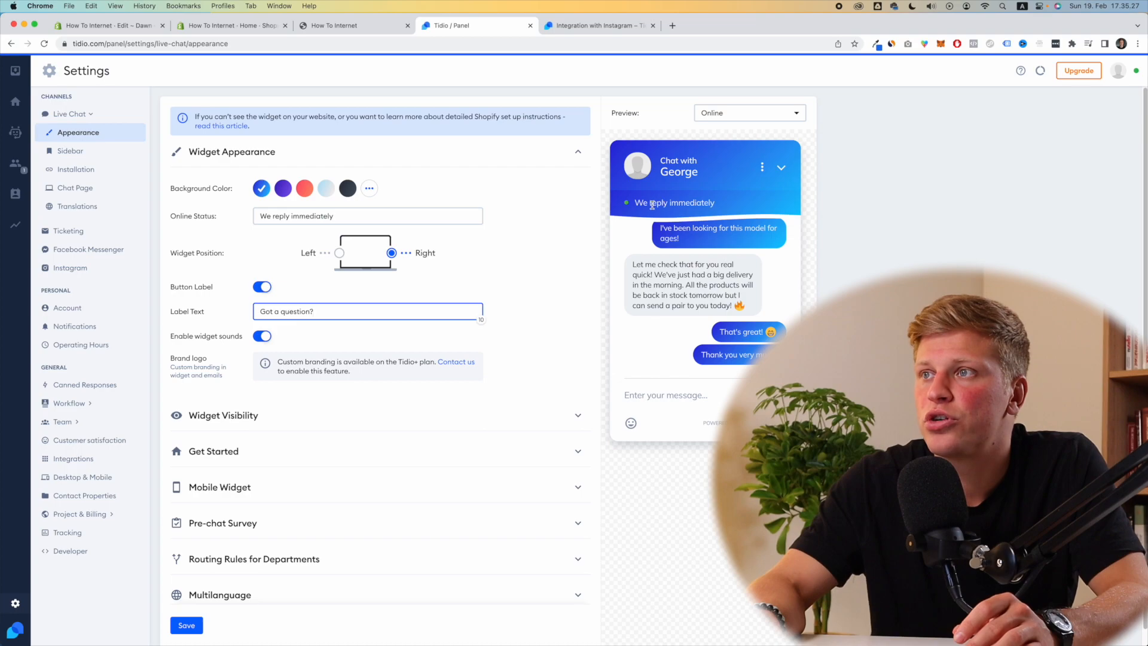
Step: Start replacing the Online Status text with 'We are onl…'
triple_click(338, 218)
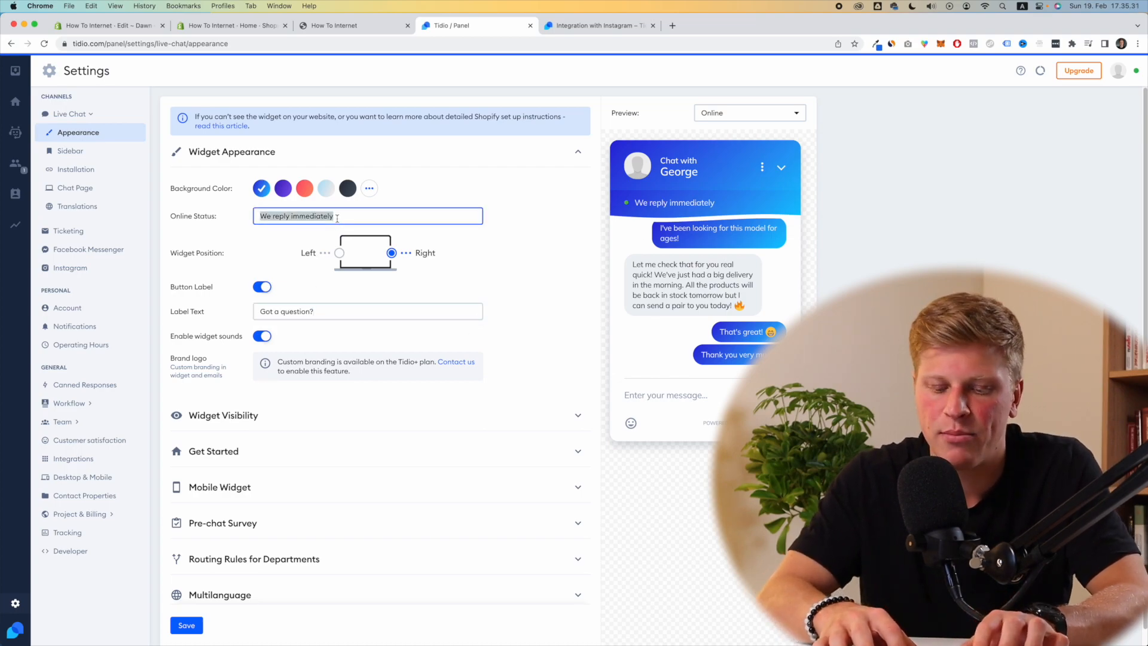
type("We are onl")
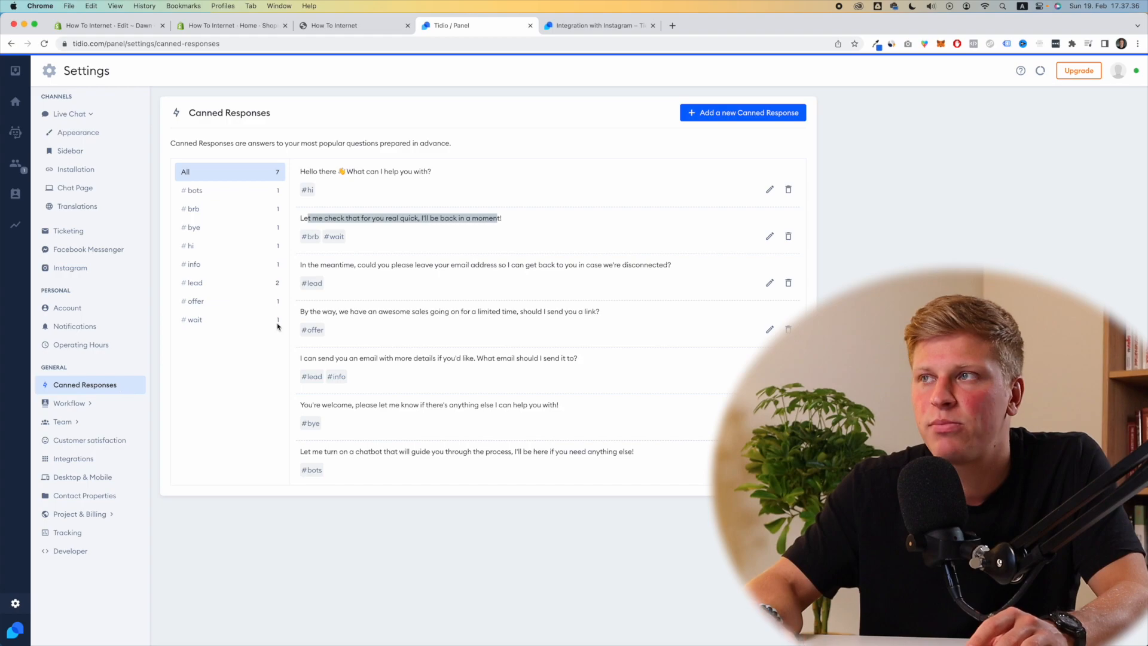
left_click(715, 113)
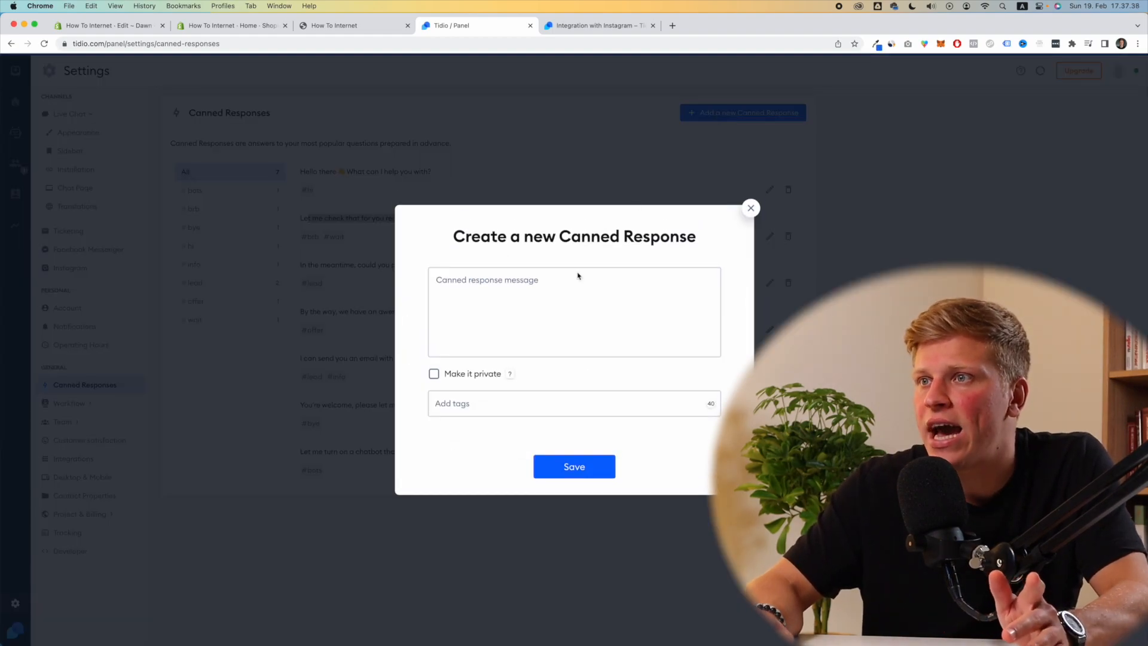
left_click(531, 321)
type("ijoijdsfasdj")
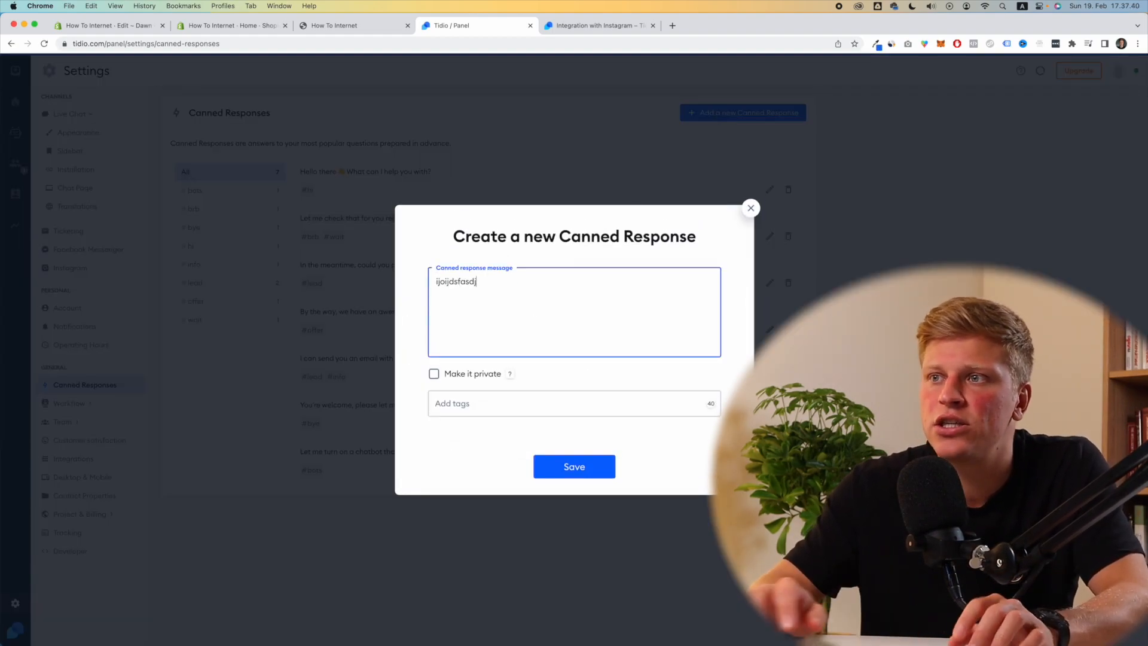
left_click(489, 404)
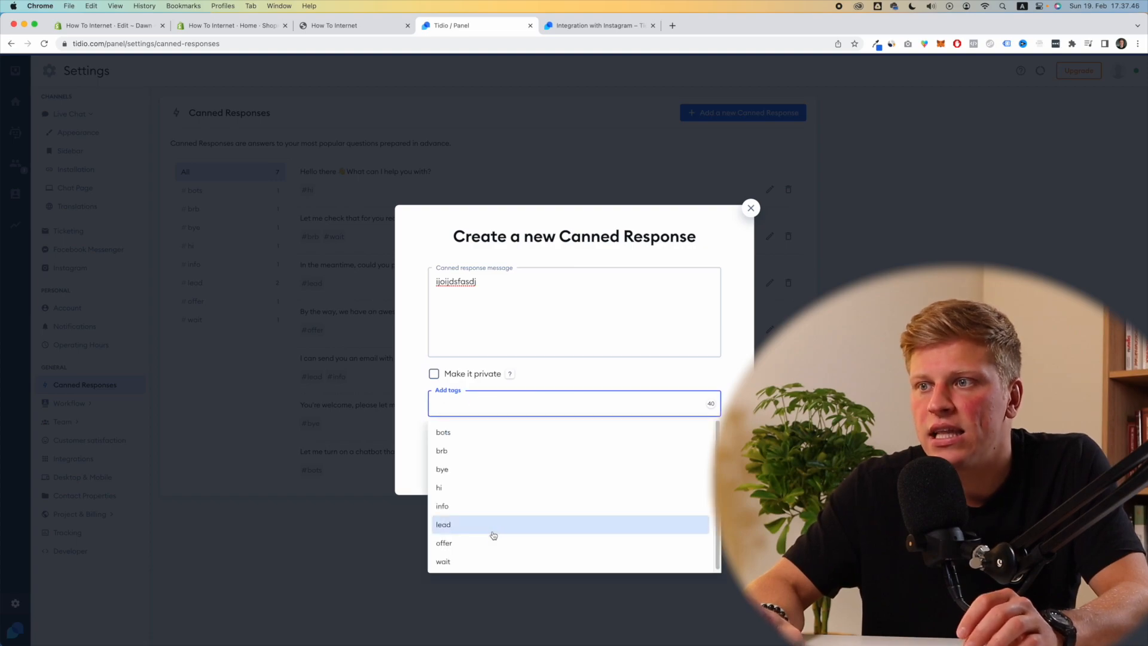
left_click(408, 449)
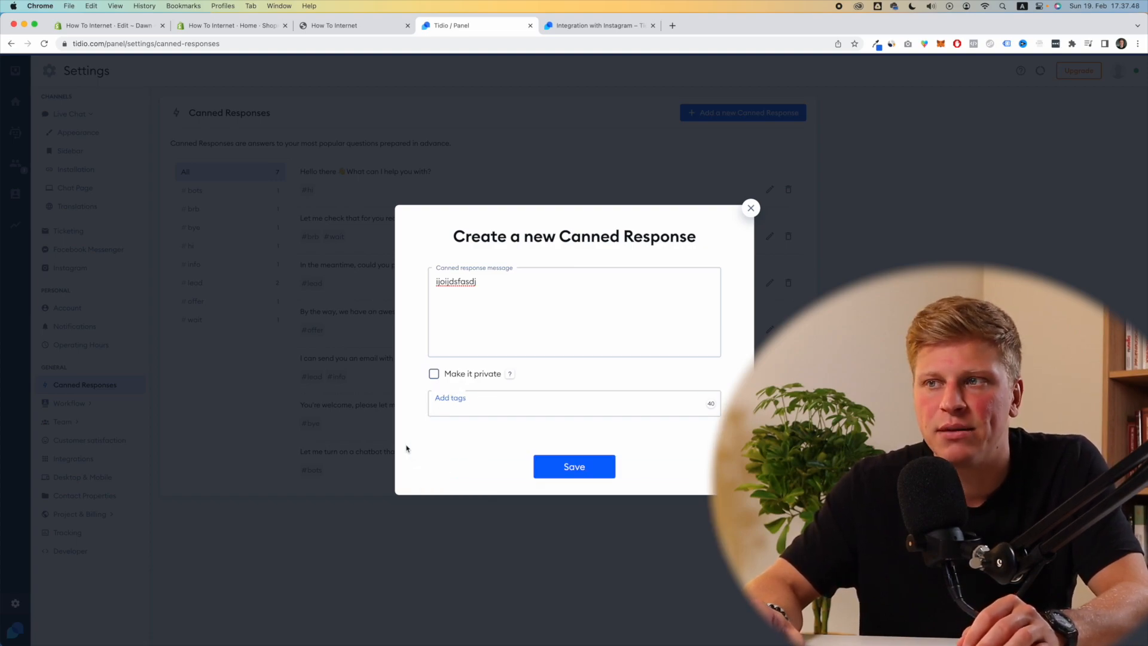
left_click(751, 208)
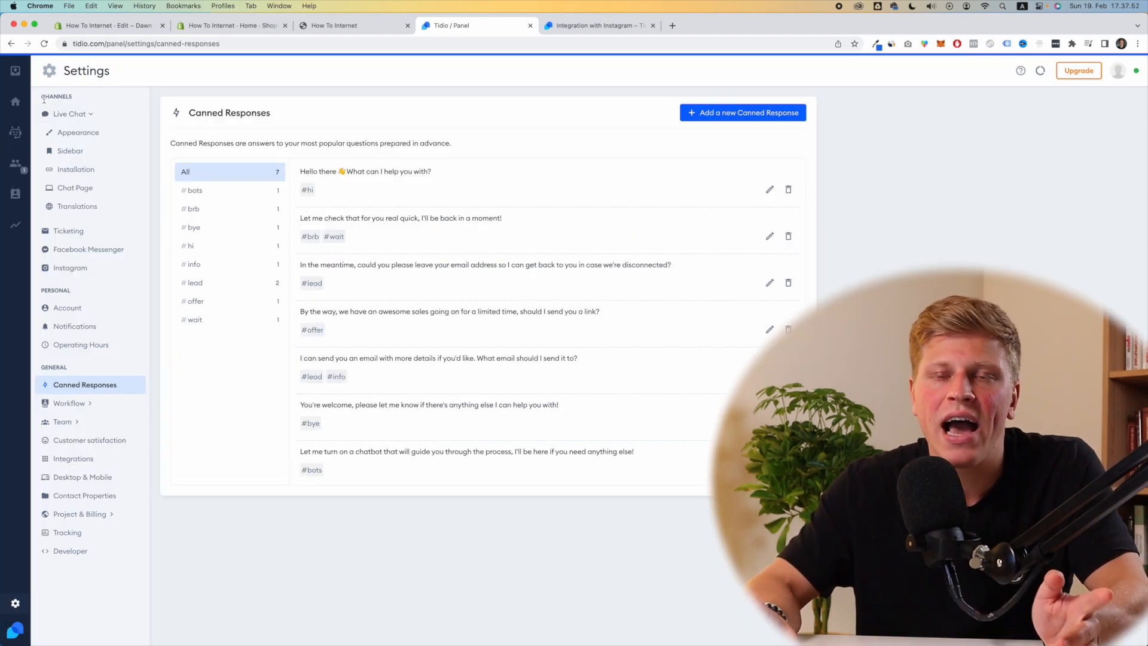
left_click(13, 76)
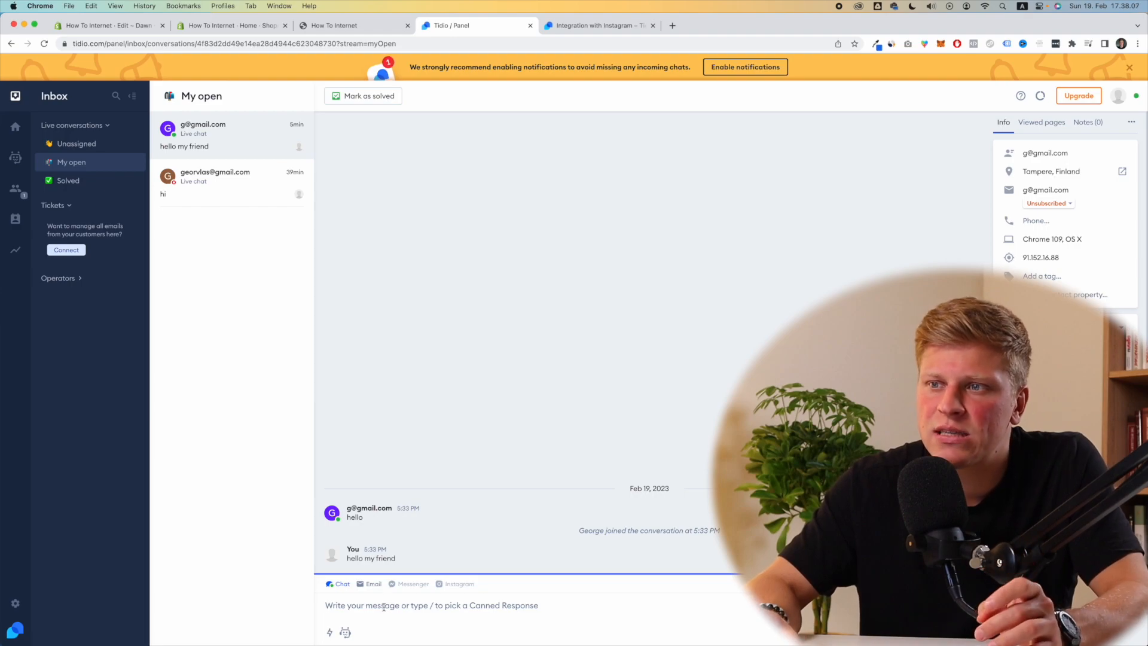
Step: Send the canned 'Hello there 👋 What can I help you with?' reply and confirm it in the store widget
left_click(330, 633)
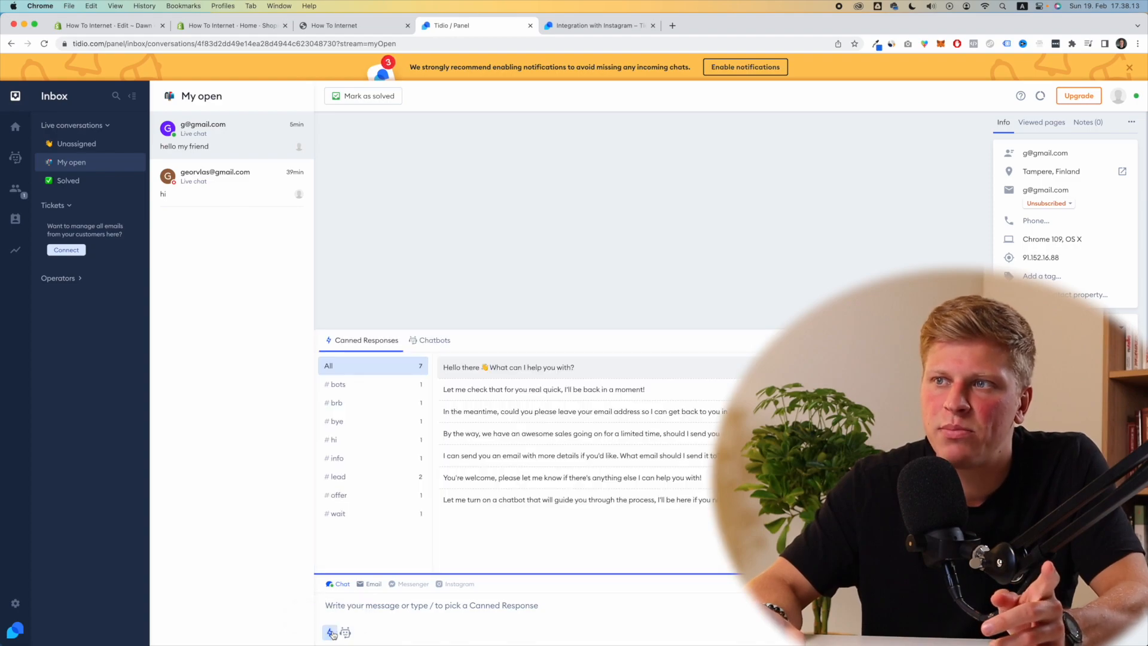
left_click(517, 374)
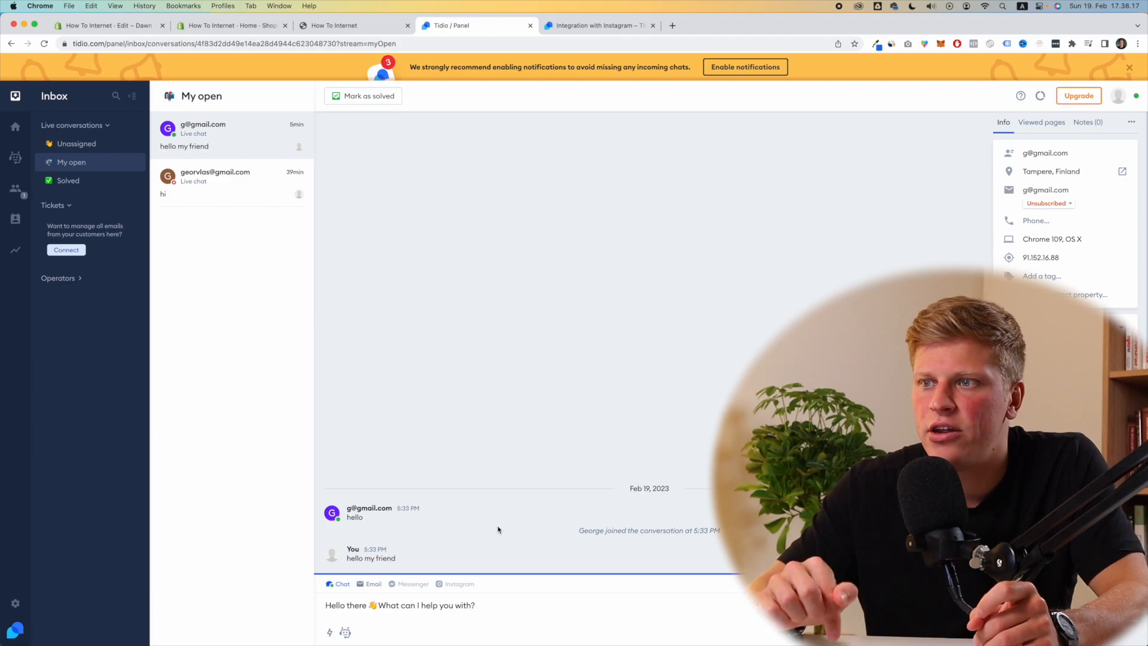
key("Return")
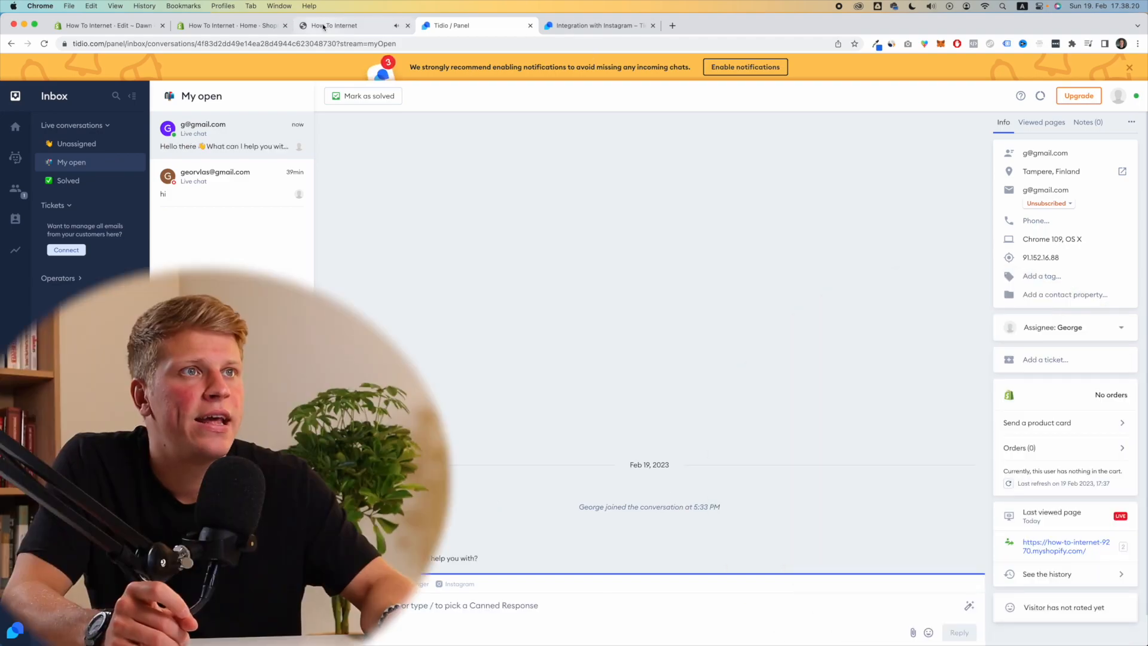
left_click(323, 26)
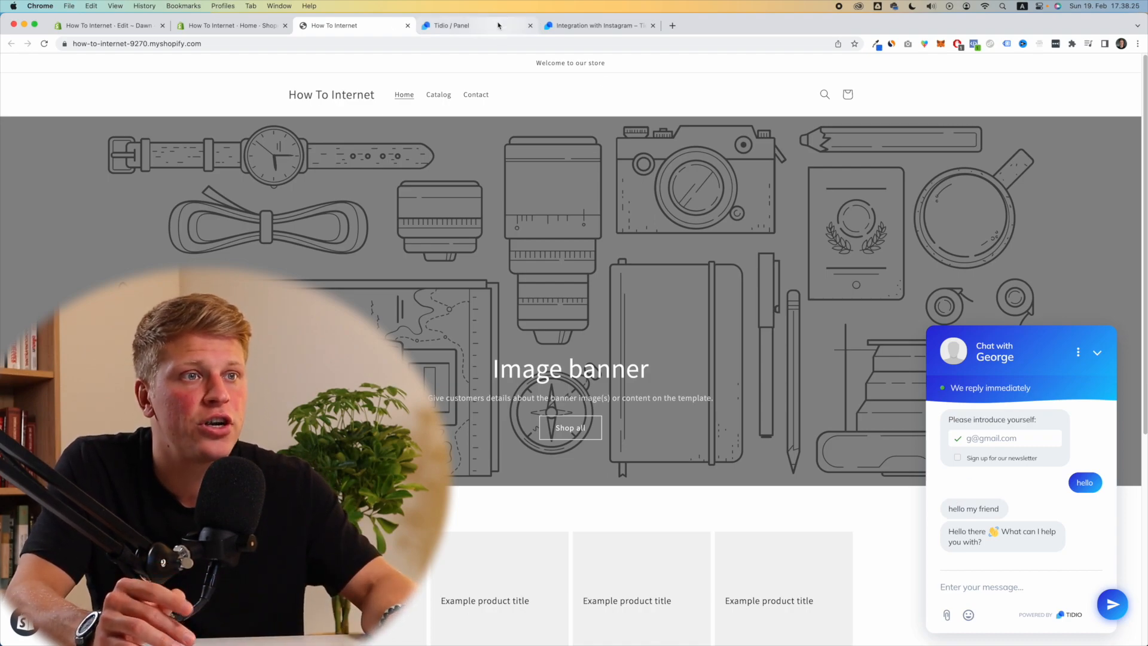
left_click(451, 25)
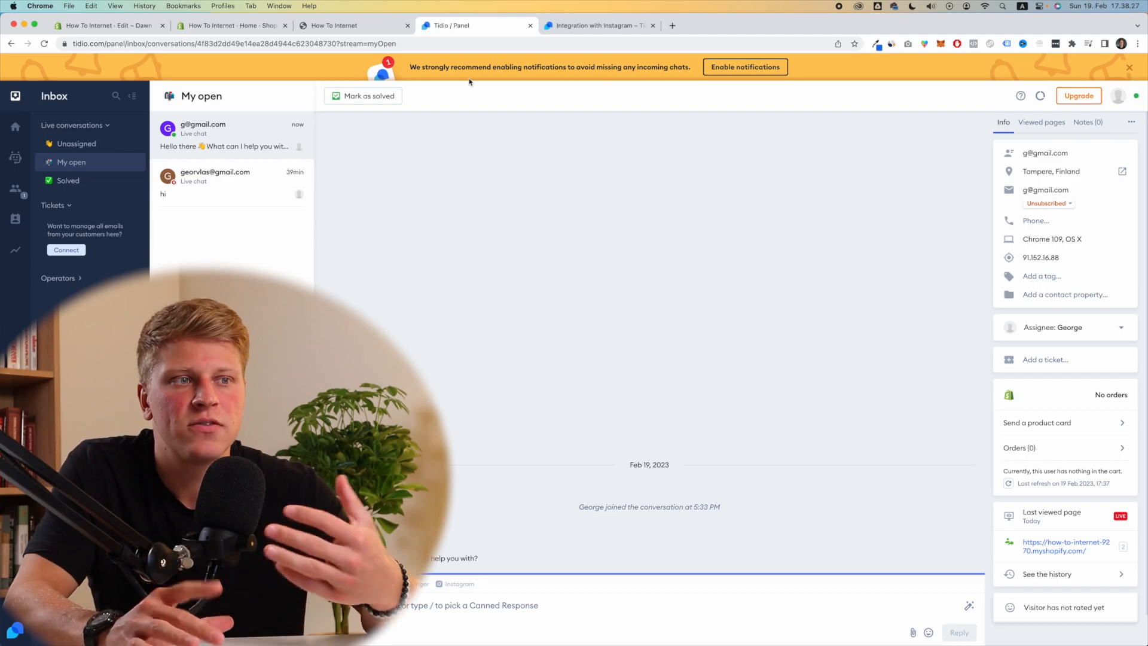